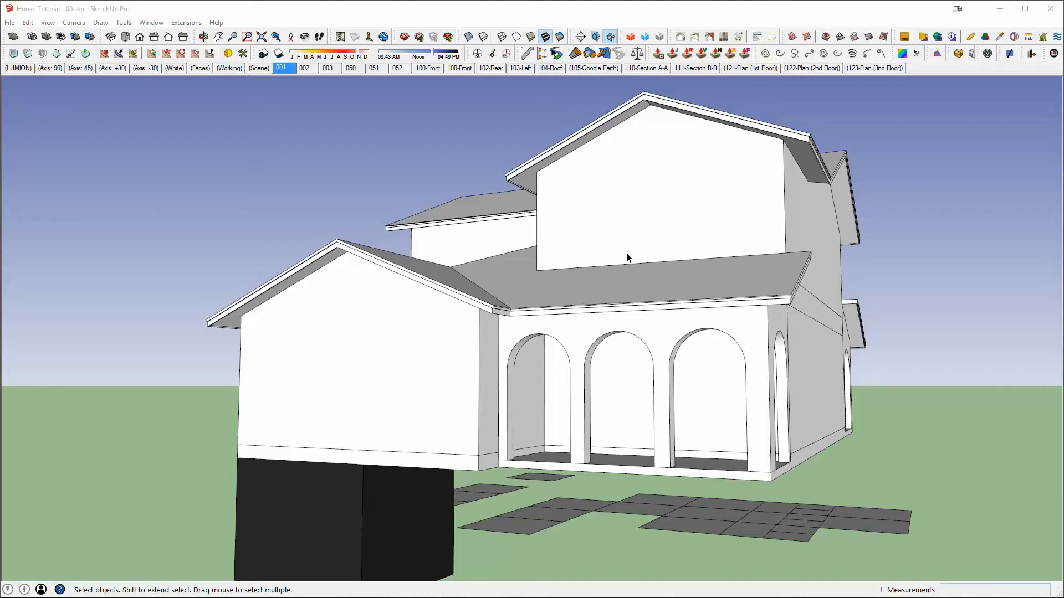
# Open the house's first-floor wall group and examine the walls in isolation, then return to the full house
pyautogui.scroll(-1, 626, 253)
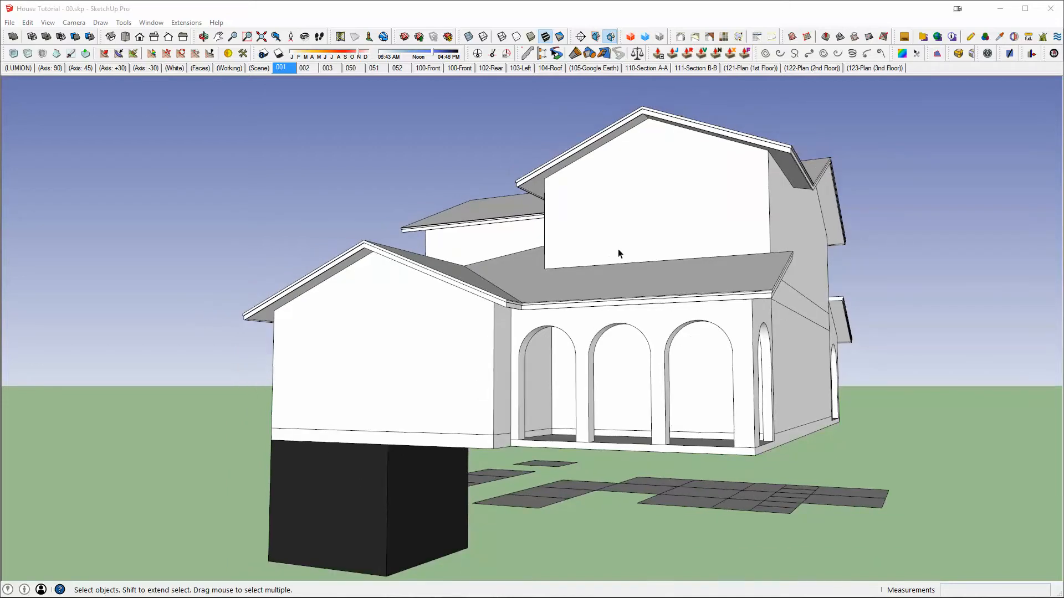
pyautogui.moveTo(653, 240); pyautogui.dragTo(563, 386, button='middle')
pyautogui.scroll(-2, 683, 303)
pyautogui.scroll(-2, 381, 341)
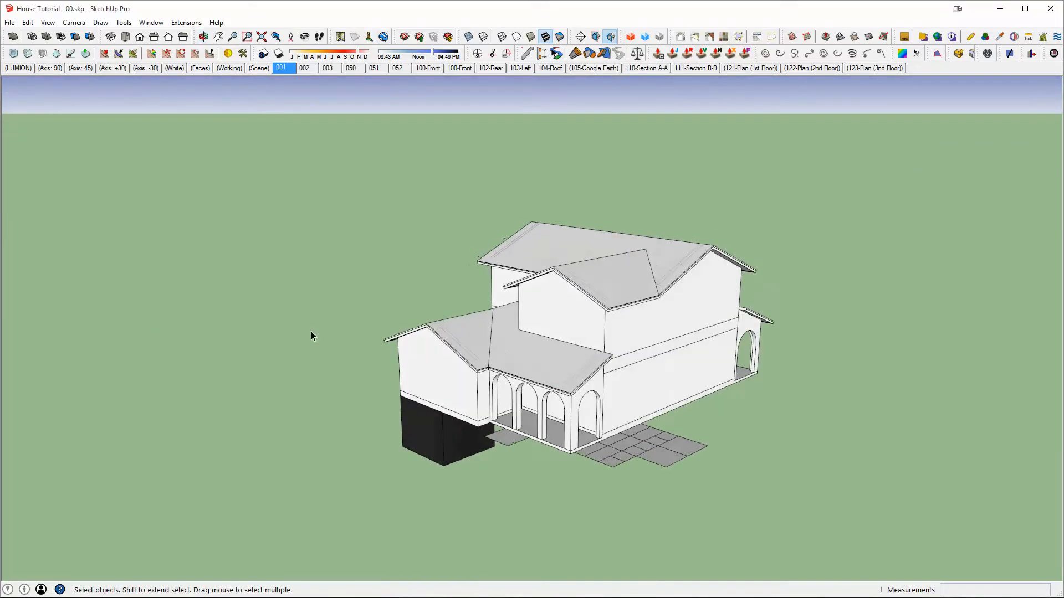
pyautogui.doubleClick(642, 383)
pyautogui.doubleClick(642, 382)
pyautogui.press('i')
pyautogui.moveTo(643, 382); pyautogui.dragTo(646, 449, button='middle')
pyautogui.scroll(4, 606, 409)
pyautogui.moveTo(606, 409); pyautogui.dragTo(526, 297, button='middle')
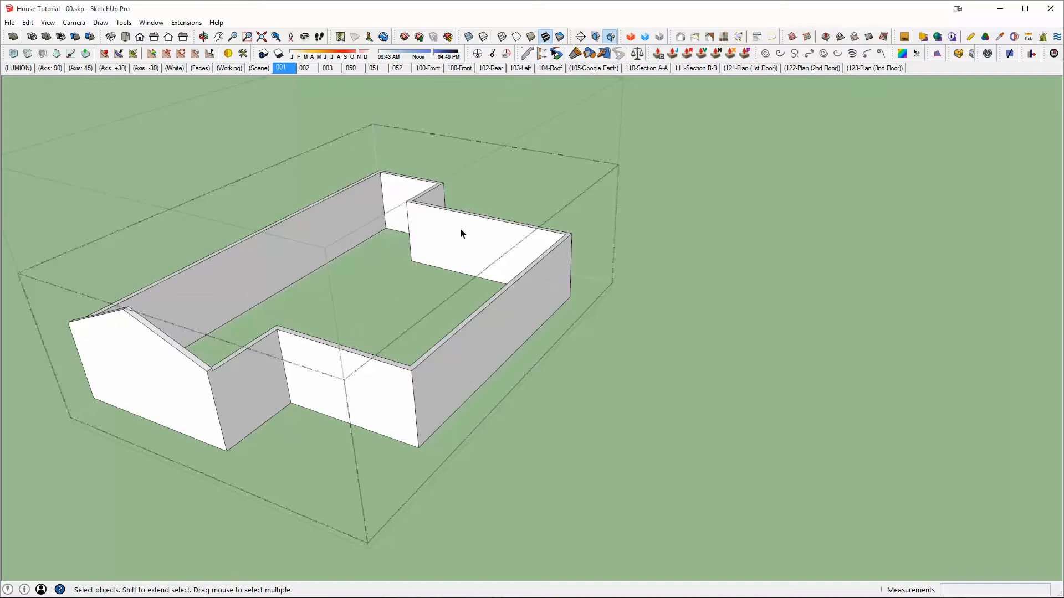
pyautogui.scroll(-2, 460, 230)
pyautogui.moveTo(460, 230); pyautogui.dragTo(489, 230, button='middle')
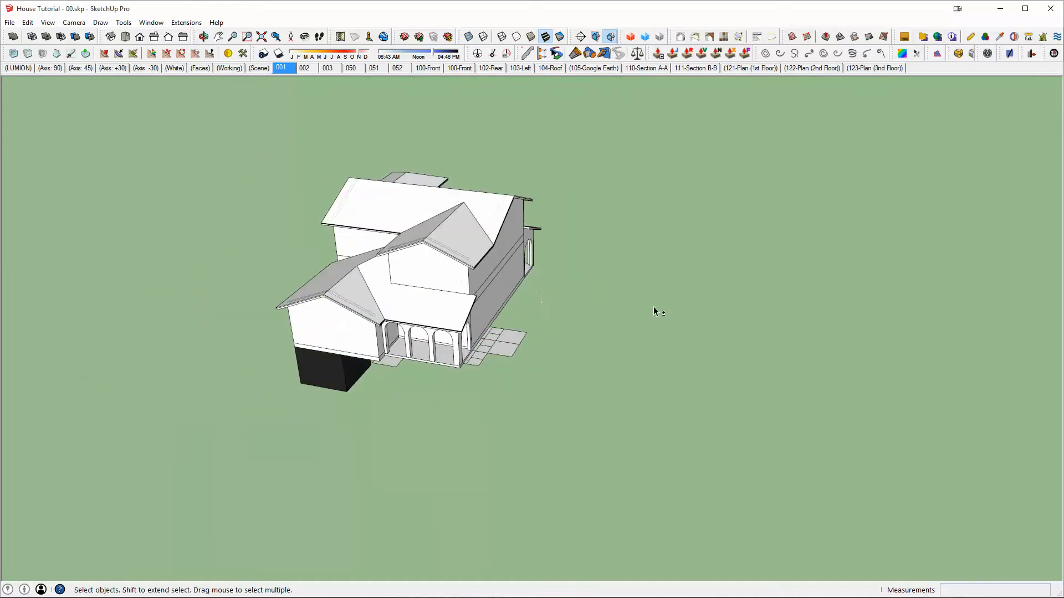
# Copy the house's first-floor walls and floor slab 1200 along the red axis, placing the copy beside the house
pyautogui.moveTo(656, 309); pyautogui.dragTo(609, 311, button='middle')
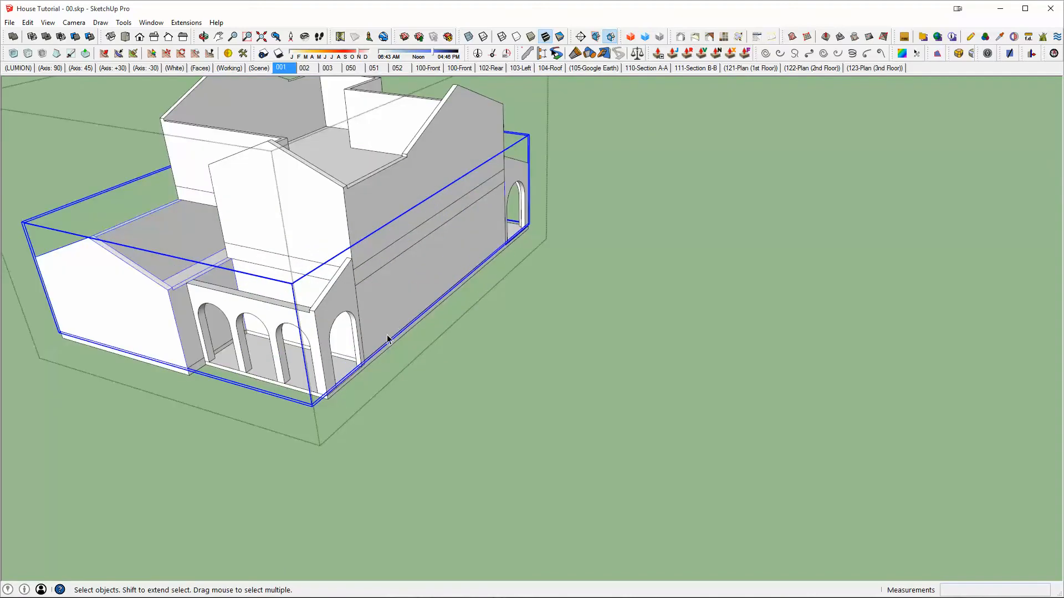
pyautogui.keyDown('shift'); pyautogui.click(349, 364); pyautogui.keyUp('shift')
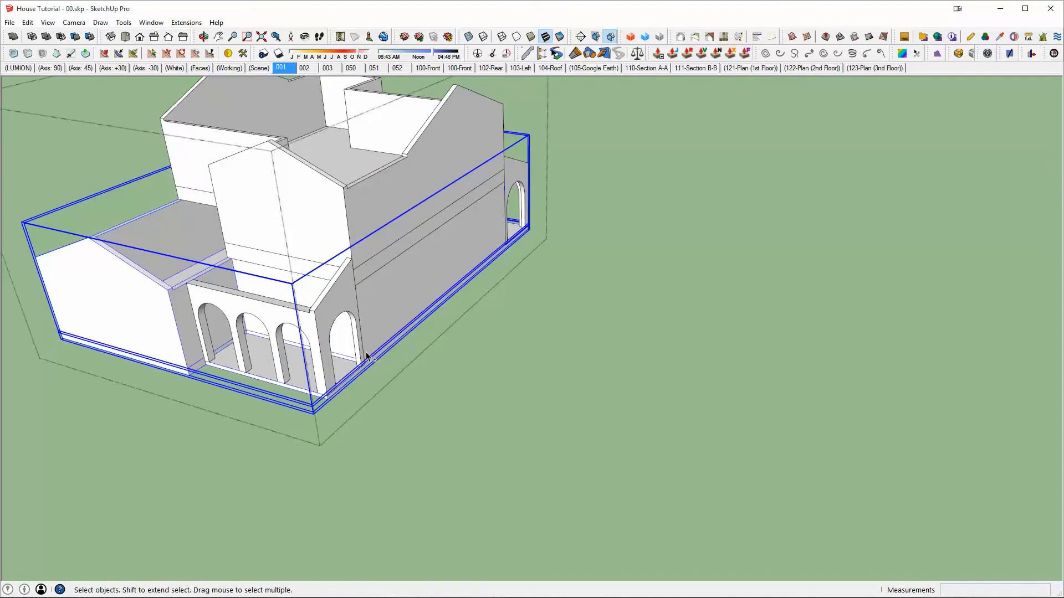
pyautogui.press('m')
pyautogui.click(409, 274)
pyautogui.press('ctrl')
pyautogui.scroll(-4, 409, 274)
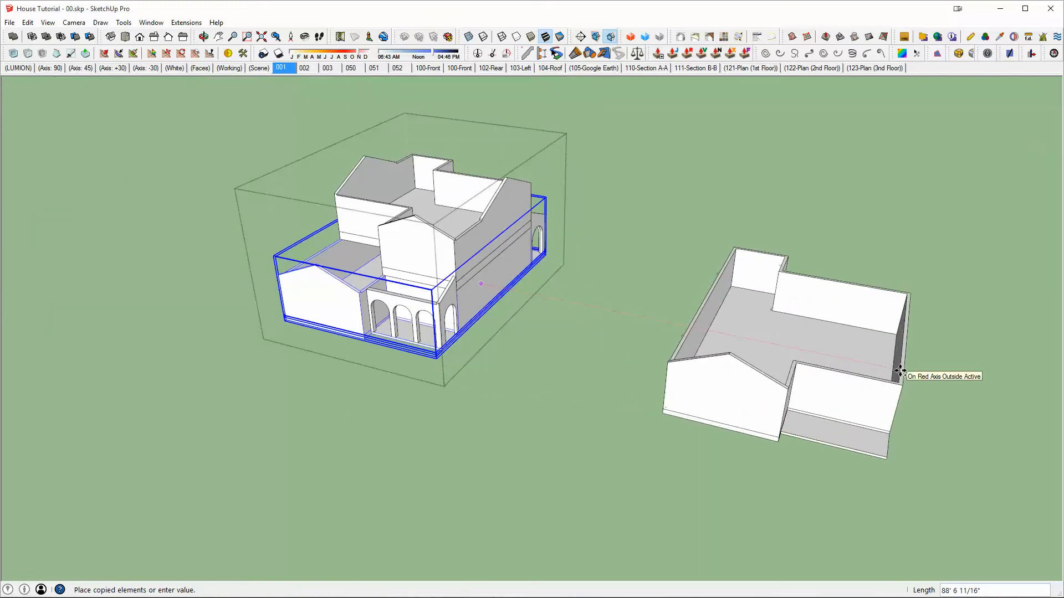
pyautogui.click(900, 371)
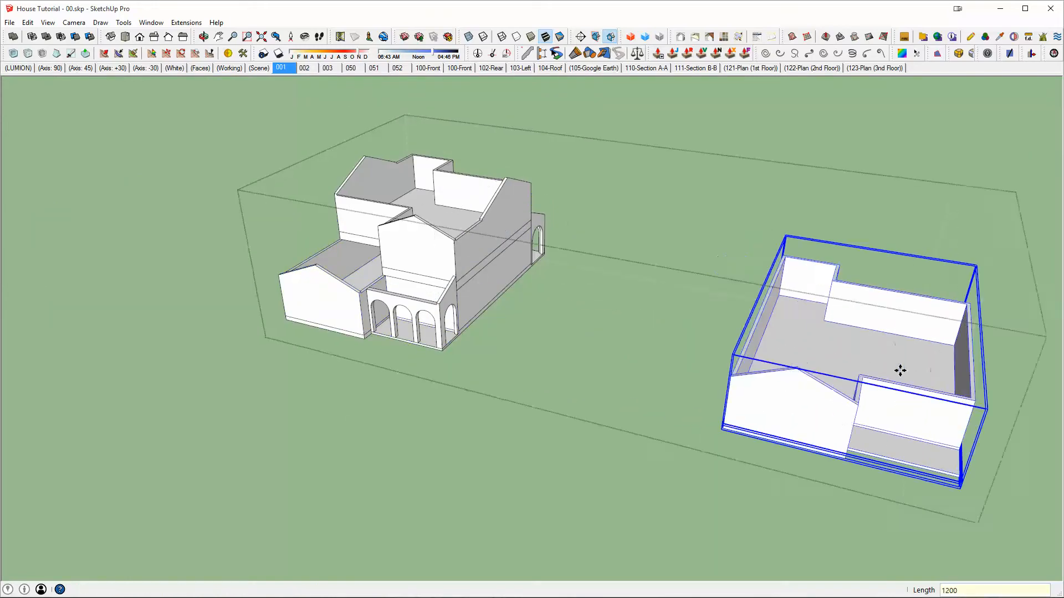
pyautogui.scroll(5, 847, 368)
pyautogui.press('space')
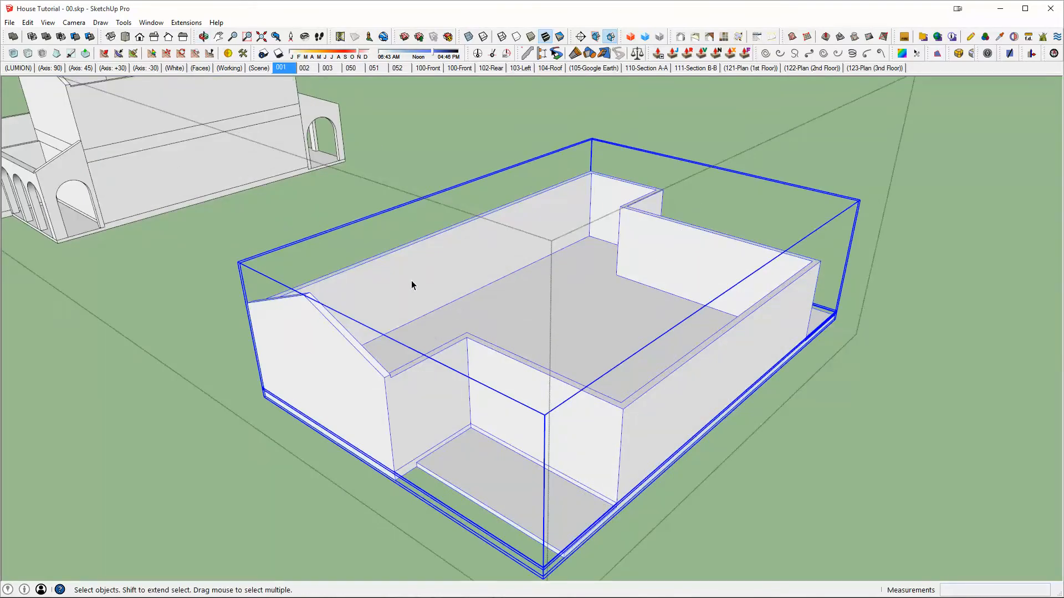
# Open the copied wall group and draw a line across the inside of the gable wall at eave height to close the top opening
pyautogui.click(411, 280)
pyautogui.keyDown('shift'); pyautogui.moveTo(411, 280); pyautogui.dragTo(748, 327, button='middle'); pyautogui.keyUp('shift')
pyautogui.moveTo(748, 327); pyautogui.dragTo(449, 226, button='middle')
pyautogui.scroll(3, 303, 326)
pyautogui.doubleClick(447, 225)
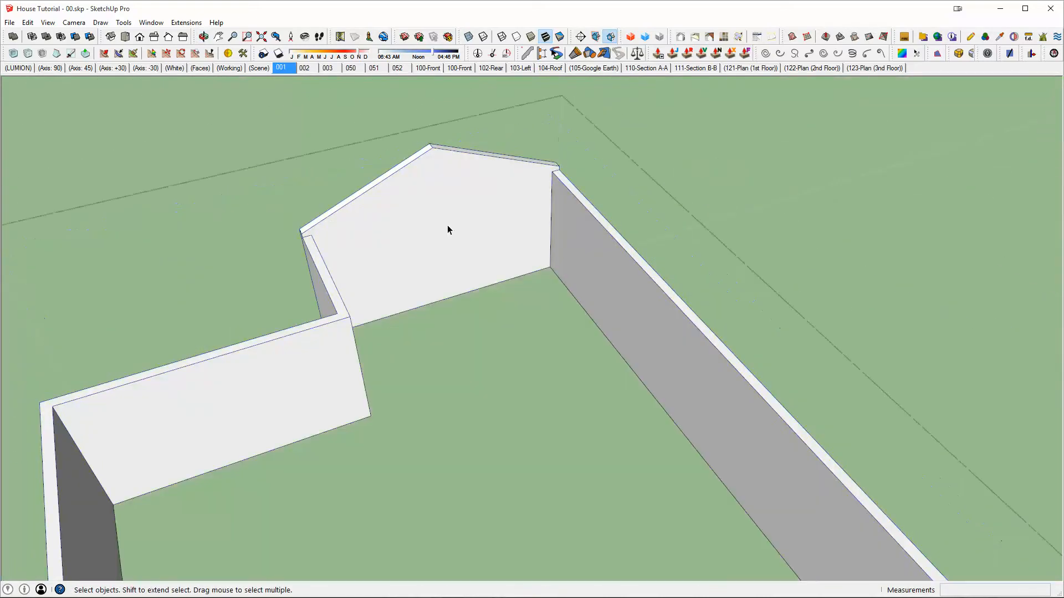
pyautogui.press('l')
pyautogui.click(554, 171)
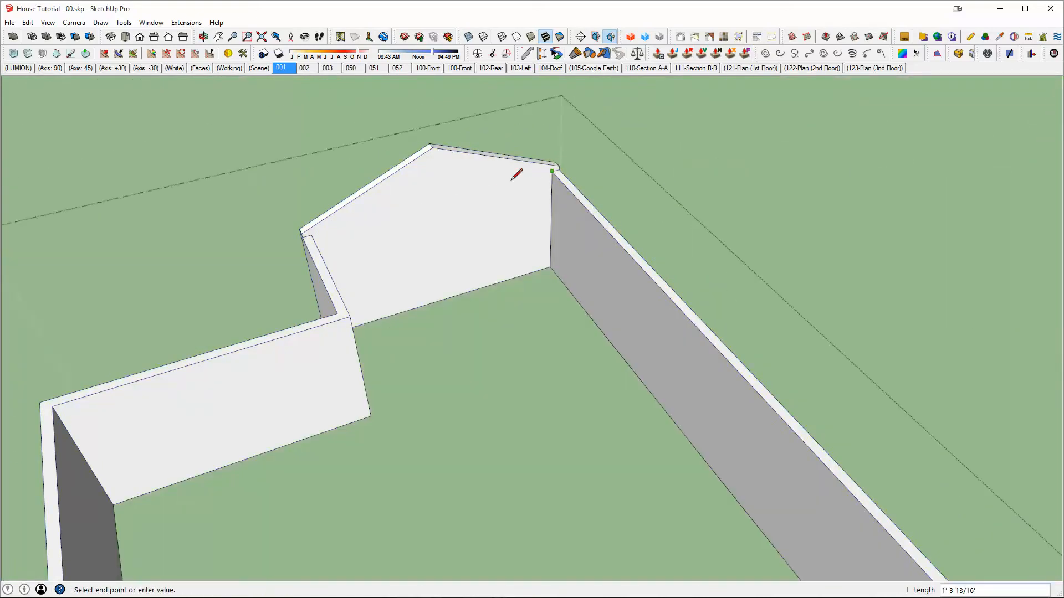
pyautogui.click(311, 235)
# Draw a line along the inner edge of the walls' underside to fill the bottom opening with a face
pyautogui.moveTo(327, 236); pyautogui.dragTo(409, 138, button='middle')
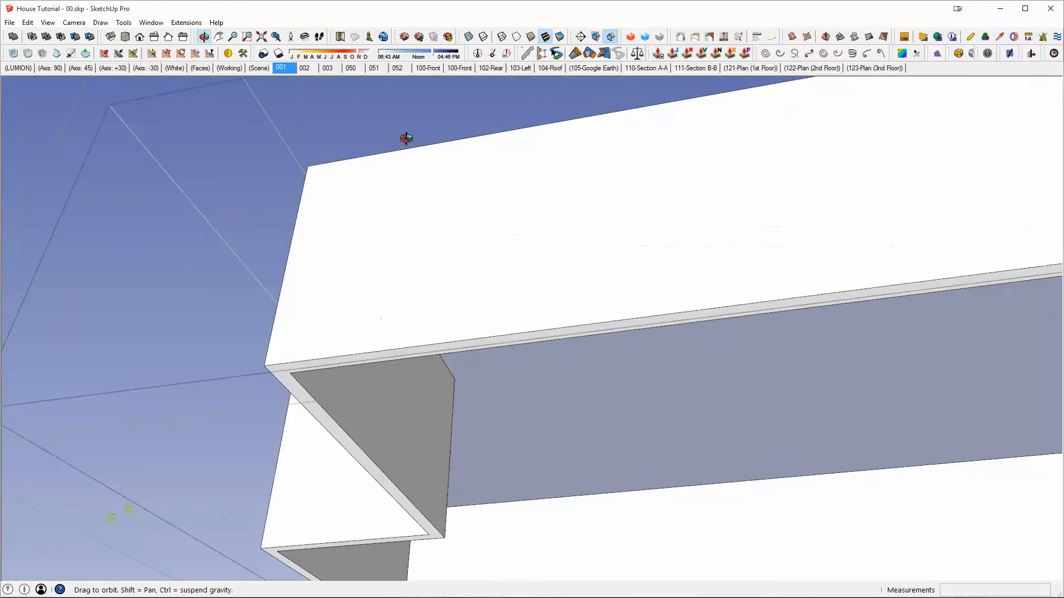
pyautogui.click(290, 373)
pyautogui.click(444, 537)
pyautogui.press('space')
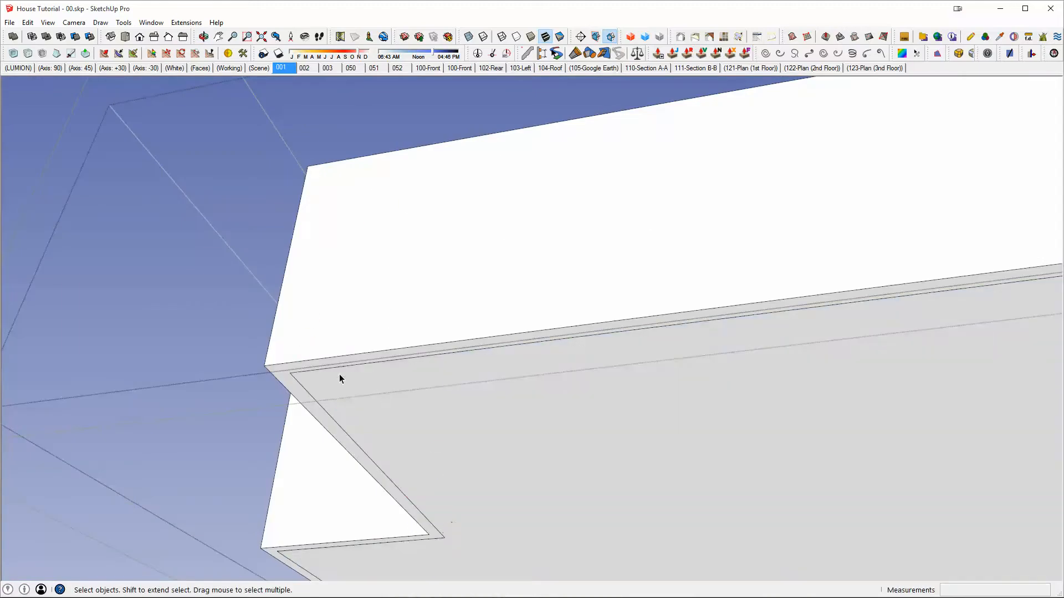
# Turn on X-ray display and erase the inner wall edges around the narrow rear projection of the closed wall group
pyautogui.press('x')
pyautogui.scroll(2, 293, 377)
pyautogui.press('e')
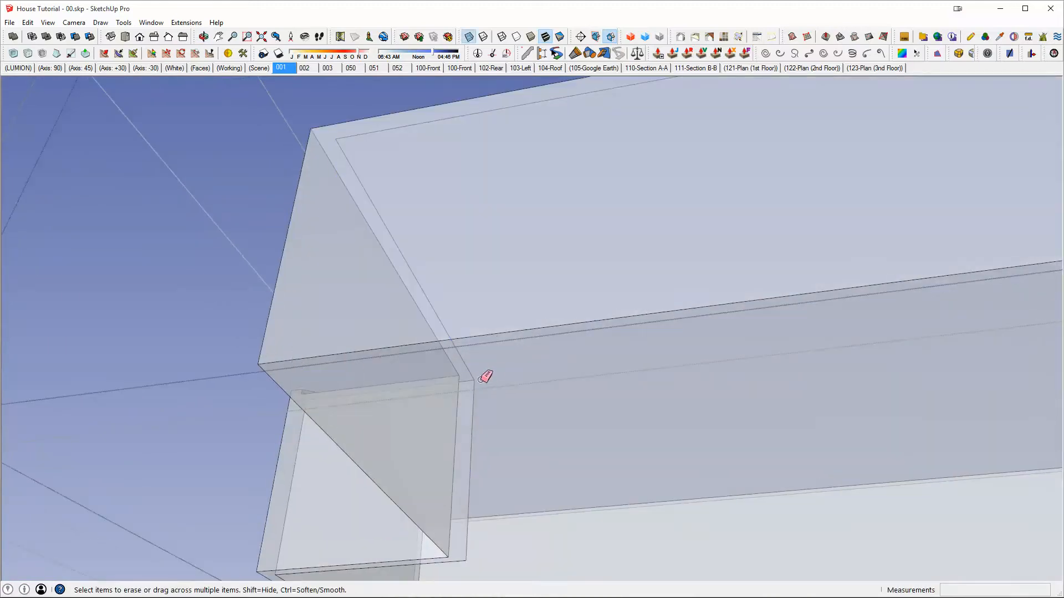
pyautogui.moveTo(484, 377); pyautogui.dragTo(593, 316, button='middle')
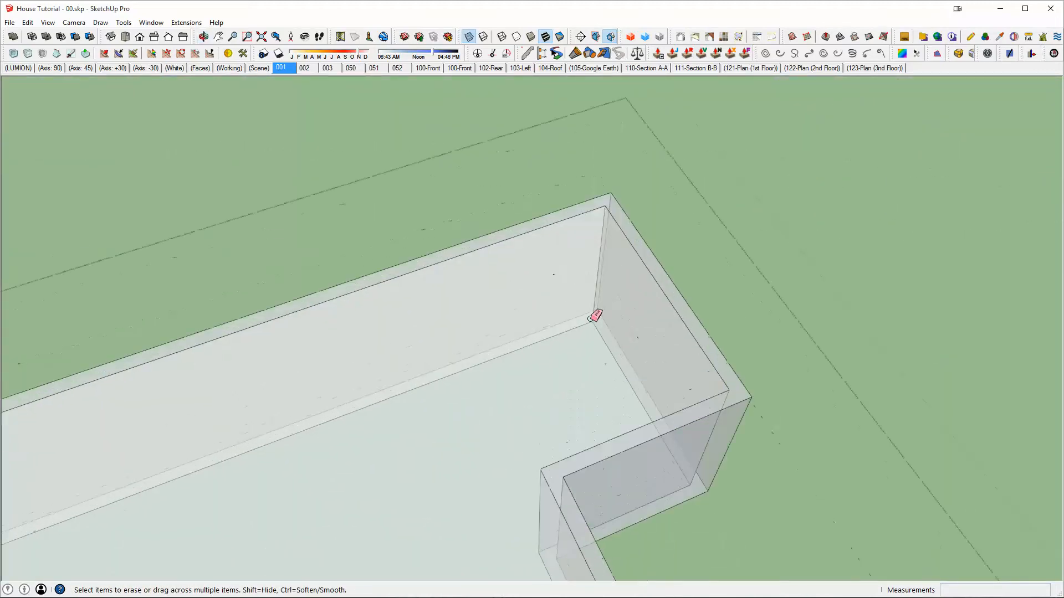
pyautogui.click(590, 319)
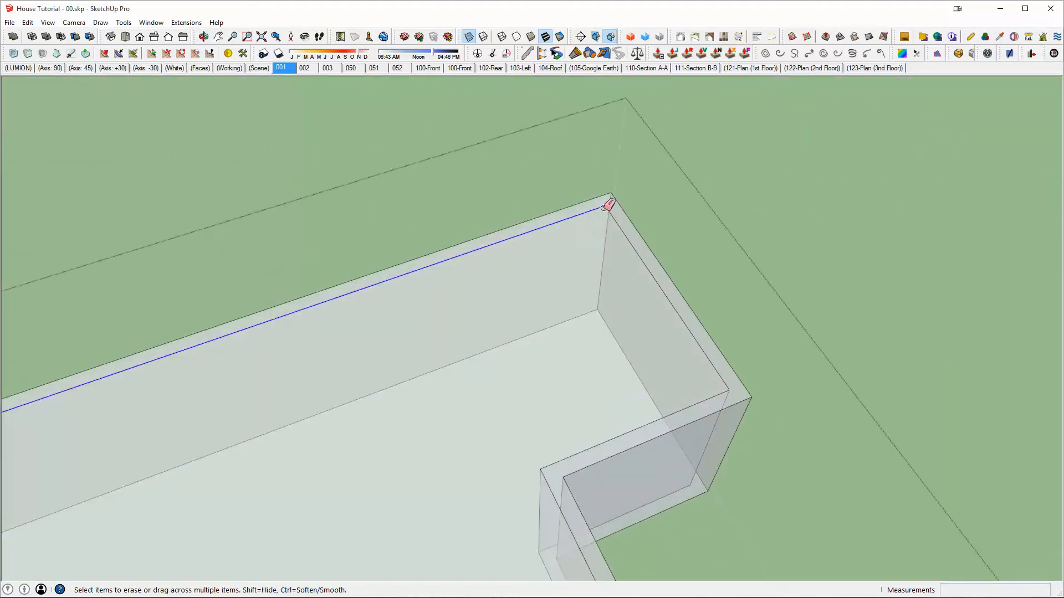
pyautogui.moveTo(603, 208); pyautogui.dragTo(613, 215)
pyautogui.keyDown('shift'); pyautogui.moveTo(516, 472); pyautogui.dragTo(590, 271, button='middle'); pyautogui.keyUp('shift')
pyautogui.moveTo(613, 257)
pyautogui.mouseDown()
pyautogui.moveTo(589, 386)
pyautogui.moveTo(598, 374)
pyautogui.mouseUp()
pyautogui.moveTo(757, 255); pyautogui.dragTo(745, 256)
# Erase the remaining inner wall edges along the far side and the front recess, and turn X-ray display off
pyautogui.scroll(-4, 682, 271)
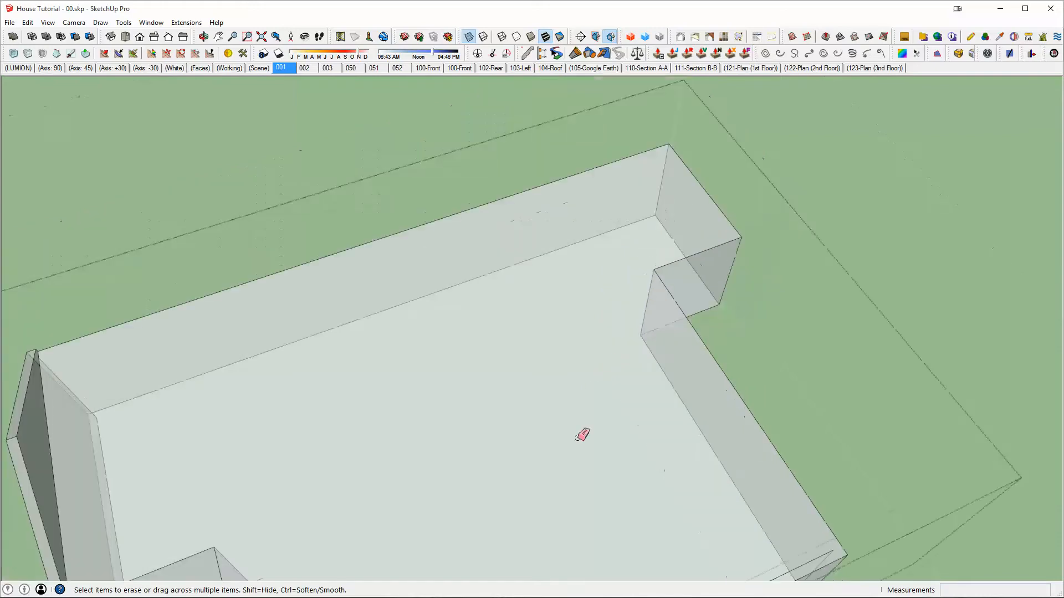
pyautogui.keyDown('shift'); pyautogui.moveTo(579, 436); pyautogui.dragTo(612, 165, button='middle'); pyautogui.keyUp('shift')
pyautogui.scroll(1, 1019, 310)
pyautogui.moveTo(852, 288)
pyautogui.mouseDown()
pyautogui.moveTo(858, 305)
pyautogui.moveTo(853, 294)
pyautogui.mouseUp()
pyautogui.scroll(-4, 579, 367)
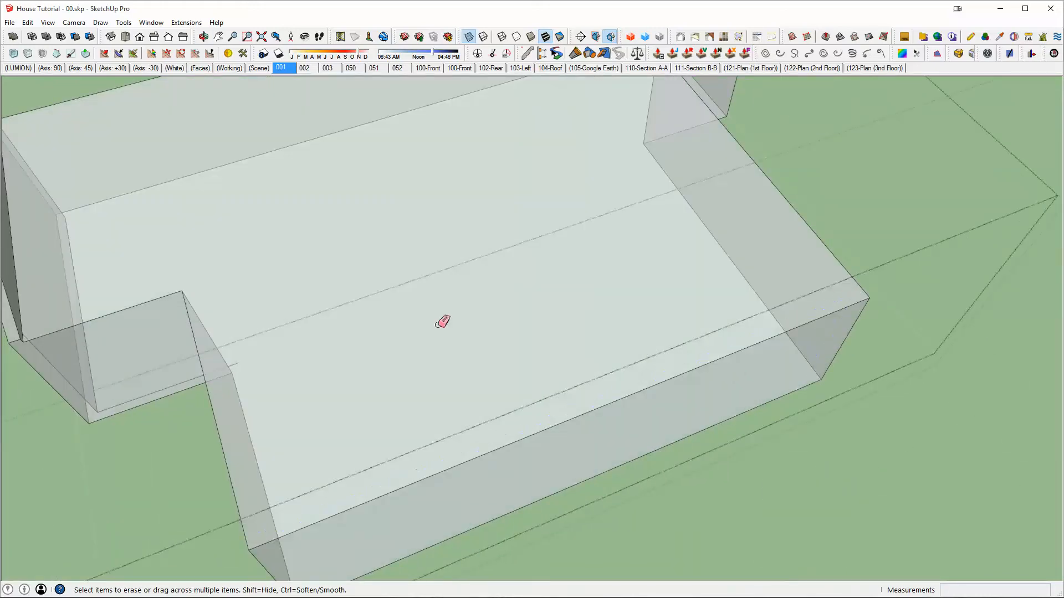
pyautogui.moveTo(441, 321); pyautogui.dragTo(762, 255, button='middle')
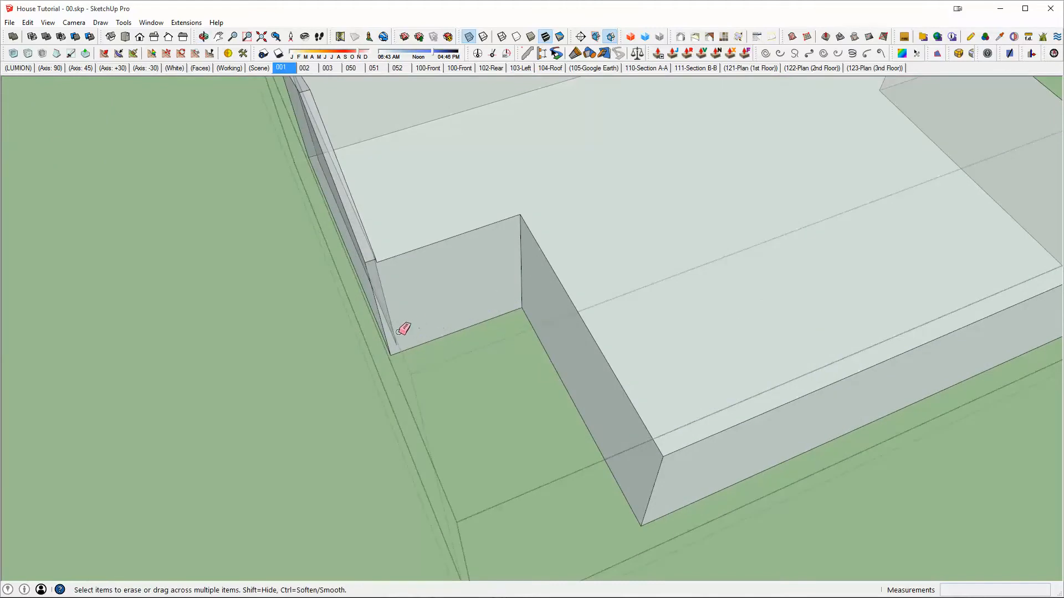
pyautogui.moveTo(398, 334); pyautogui.dragTo(409, 311)
pyautogui.moveTo(542, 252)
pyautogui.mouseDown(button='middle')
pyautogui.moveTo(1038, 316)
pyautogui.moveTo(836, 294)
pyautogui.moveTo(618, 244)
pyautogui.mouseUp(button='middle')
pyautogui.moveTo(625, 252); pyautogui.dragTo(624, 252)
pyautogui.press('x')
# Examine the closed wall volume from above, below and inside with X-ray display, and leave the group
pyautogui.moveTo(624, 252); pyautogui.dragTo(454, 188, button='middle')
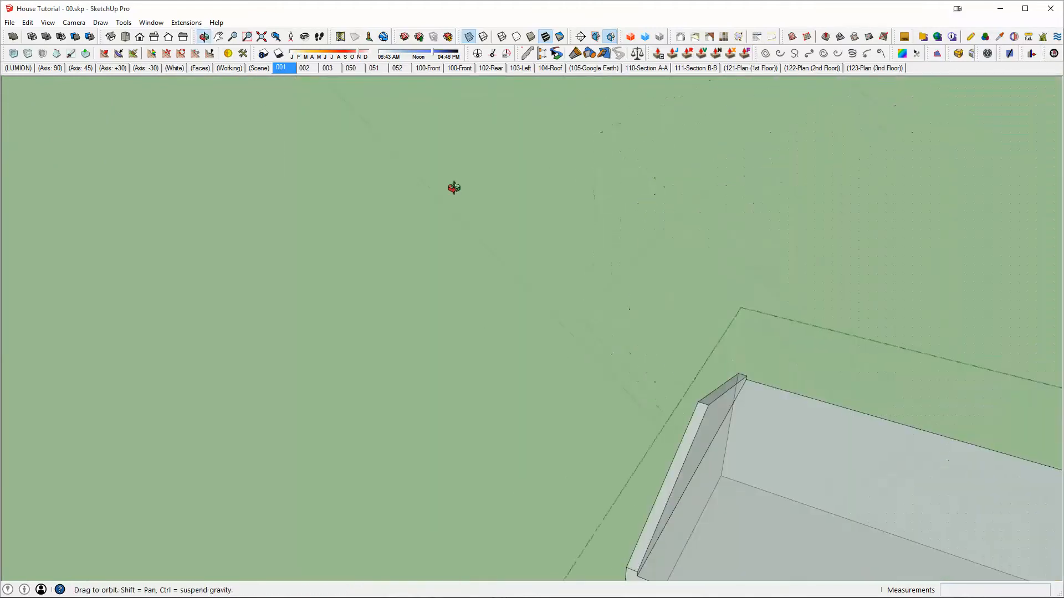
pyautogui.moveTo(763, 444); pyautogui.dragTo(518, 189, button='middle')
pyautogui.scroll(-8, 519, 189)
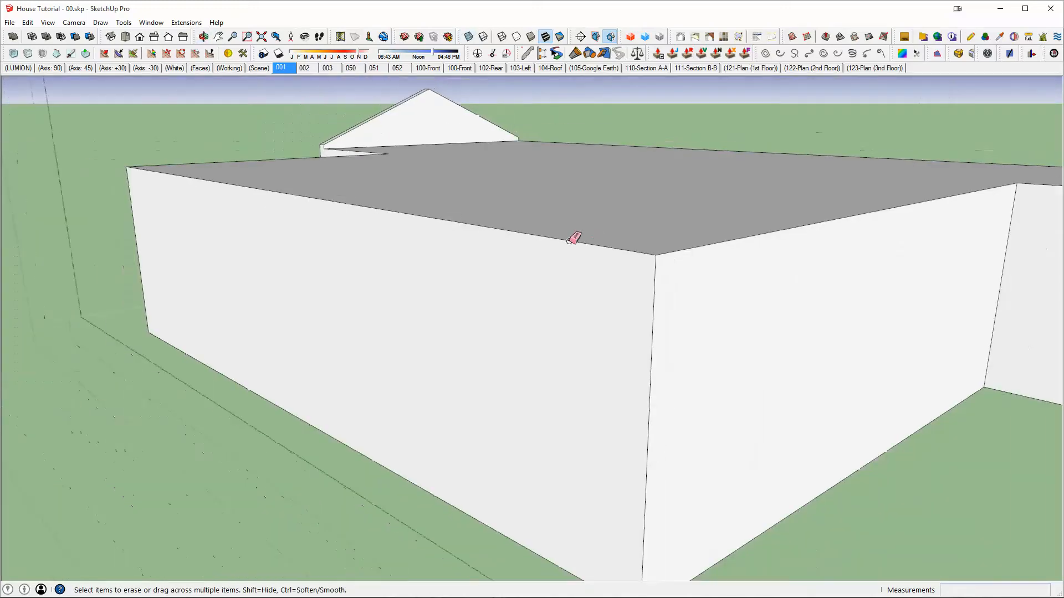
pyautogui.moveTo(573, 238)
pyautogui.mouseDown(button='middle')
pyautogui.moveTo(494, 358)
pyautogui.moveTo(668, 302)
pyautogui.moveTo(672, 244)
pyautogui.moveTo(420, 328)
pyautogui.moveTo(857, 292)
pyautogui.moveTo(812, 166)
pyautogui.moveTo(916, 301)
pyautogui.moveTo(527, 192)
pyautogui.mouseUp(button='middle')
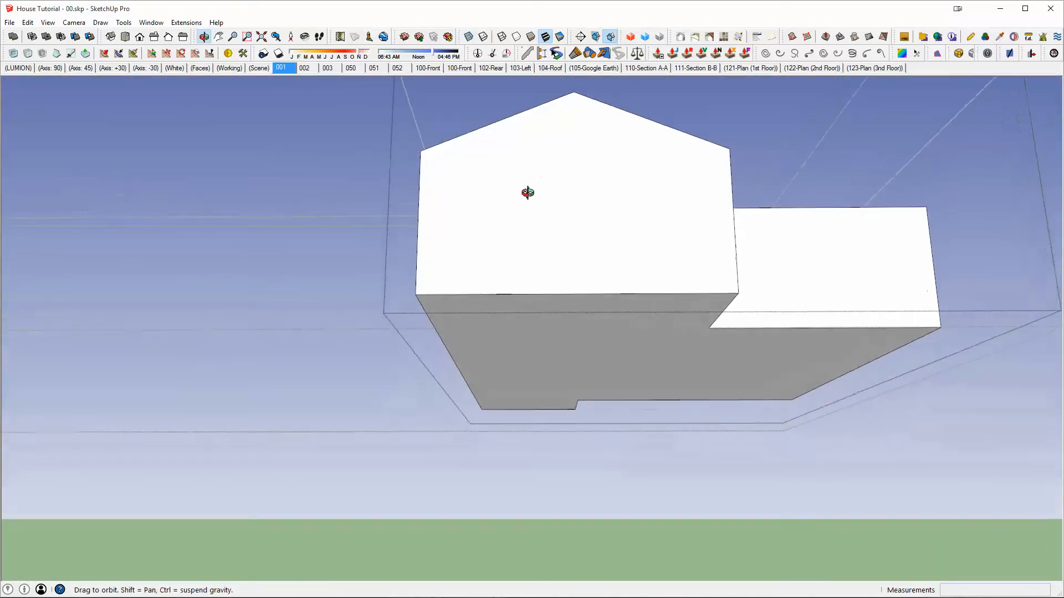
pyautogui.press('x')
pyautogui.moveTo(584, 226); pyautogui.dragTo(665, 249, button='middle')
pyautogui.press('x')
pyautogui.press('Escape')
pyautogui.moveTo(665, 249); pyautogui.dragTo(646, 217, button='middle')
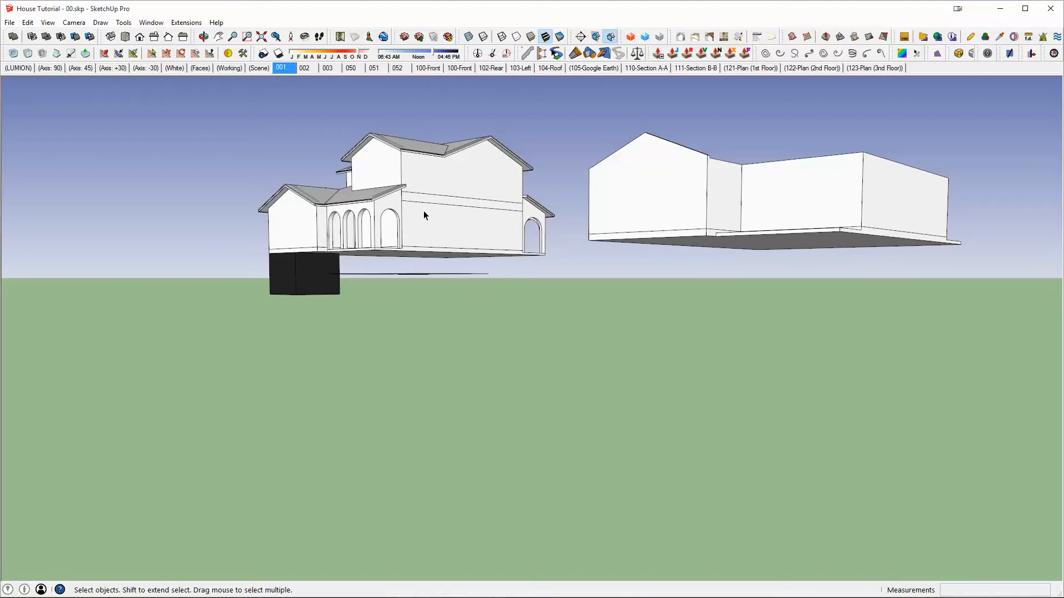
# Copy the house's original first-floor walls and floor slab 2400 along the red axis, beyond the closed copy
pyautogui.moveTo(423, 215); pyautogui.dragTo(576, 312, button='middle')
pyautogui.doubleClick(451, 240)
pyautogui.click(448, 241)
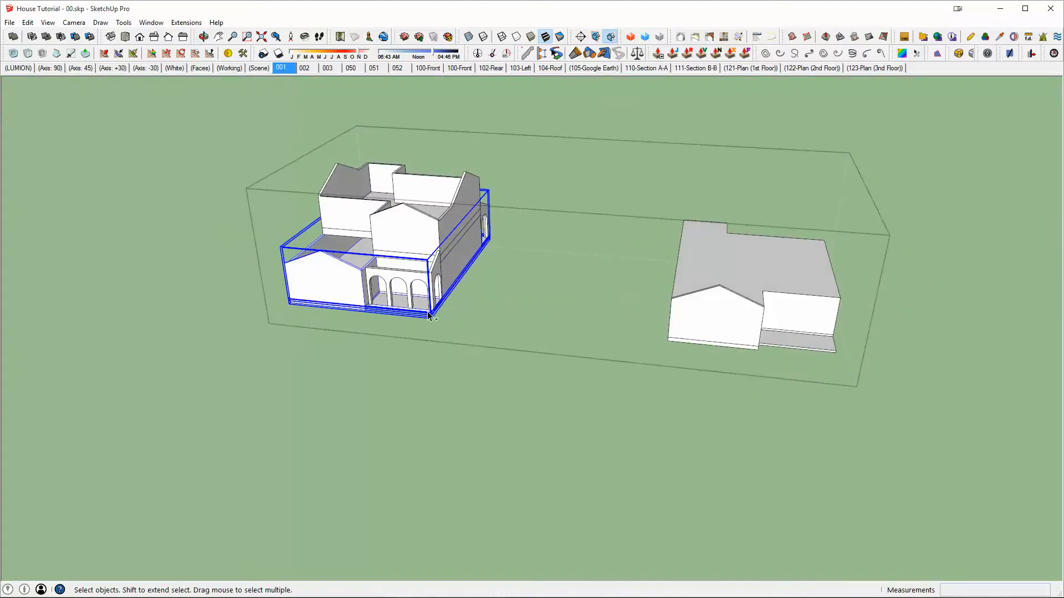
pyautogui.press('m')
pyautogui.press('ctrl')
pyautogui.click(478, 321)
pyautogui.write('240')
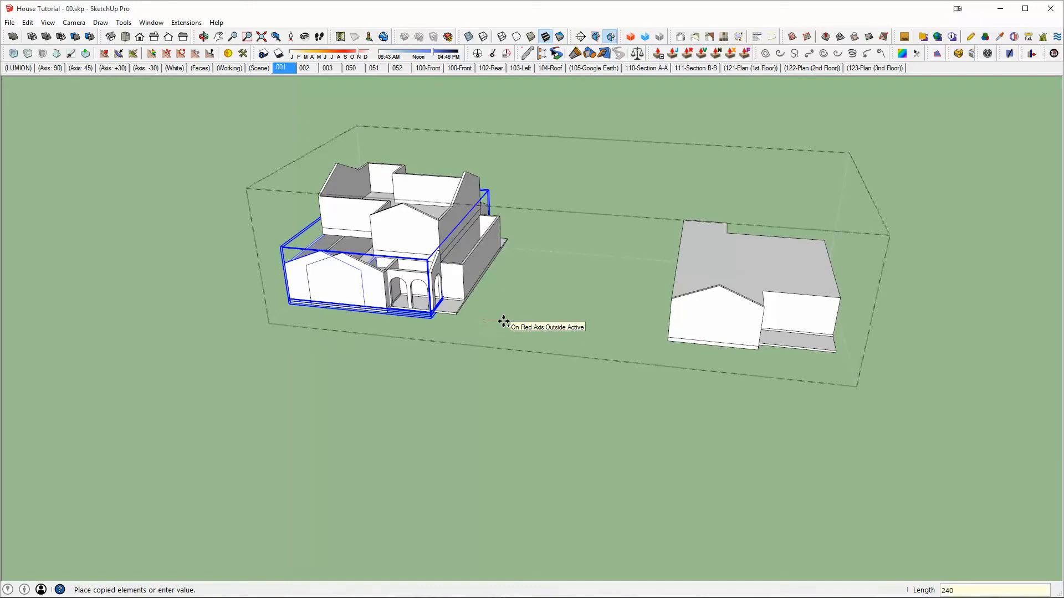
pyautogui.write('0')
pyautogui.press('Return')
pyautogui.press('space')
pyautogui.press('Escape')
# Move the open-topped copy of the walls and slab 600 along the red axis toward the closed copy
pyautogui.keyDown('shift'); pyautogui.moveTo(788, 245); pyautogui.dragTo(404, 256, button='middle'); pyautogui.keyUp('shift')
pyautogui.scroll(1, 674, 322)
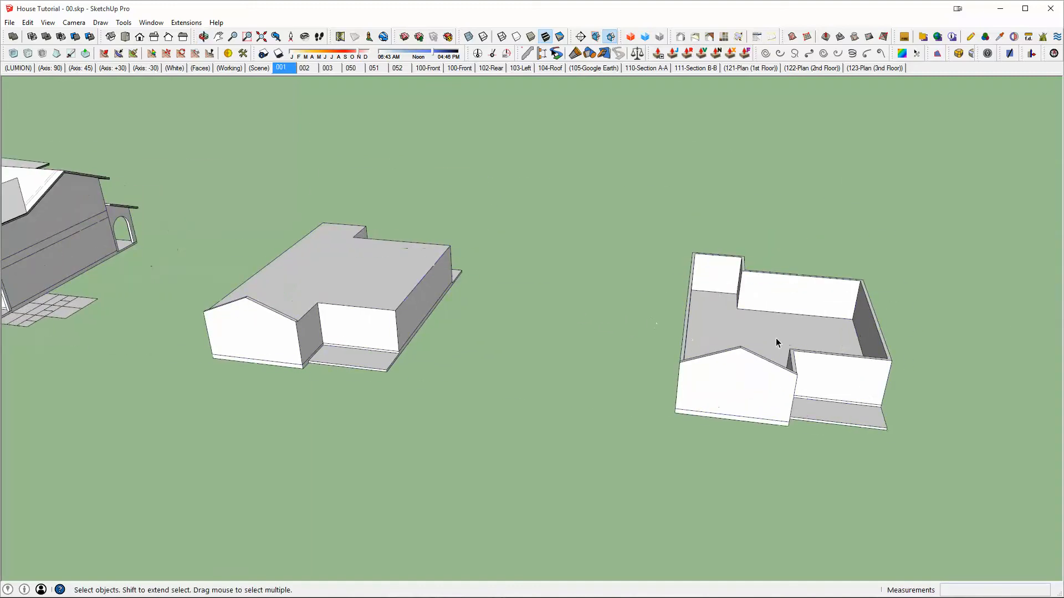
pyautogui.doubleClick(781, 337)
pyautogui.press('m')
pyautogui.click(718, 452)
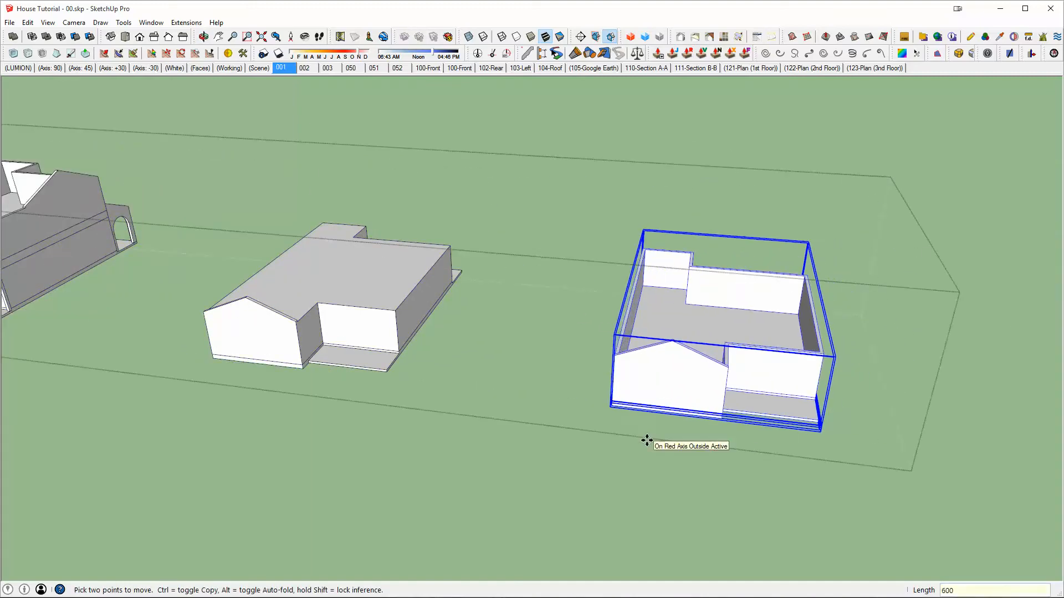
pyautogui.write('600')
pyautogui.press('Return')
pyautogui.press('space')
pyautogui.press('Escape')
pyautogui.scroll(3, 541, 299)
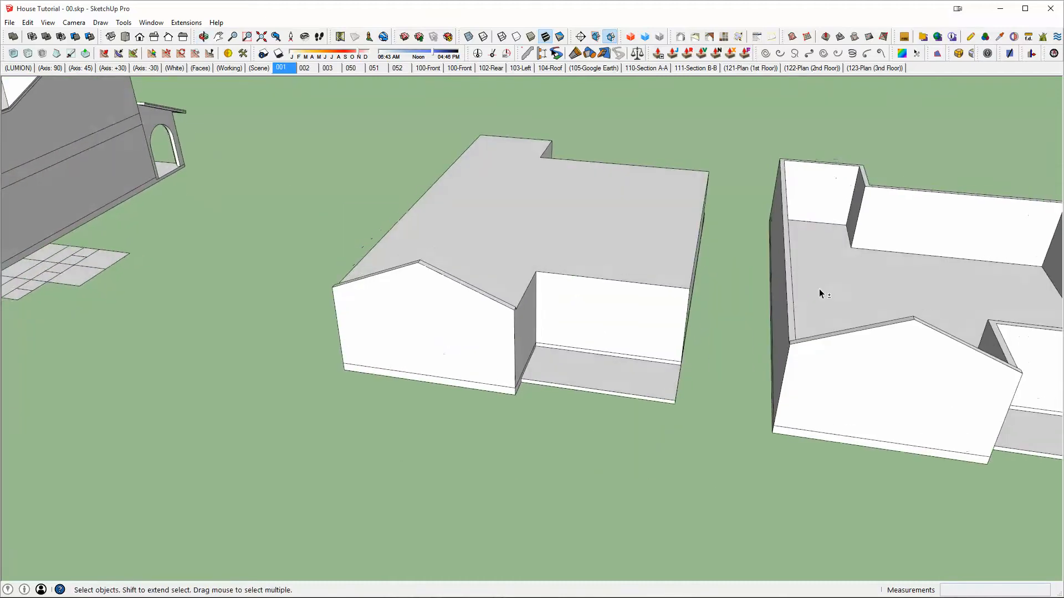
# Explode the wall groups of both the closed copy and the open-topped copy into loose geometry
pyautogui.moveTo(818, 288); pyautogui.dragTo(734, 243, button='middle')
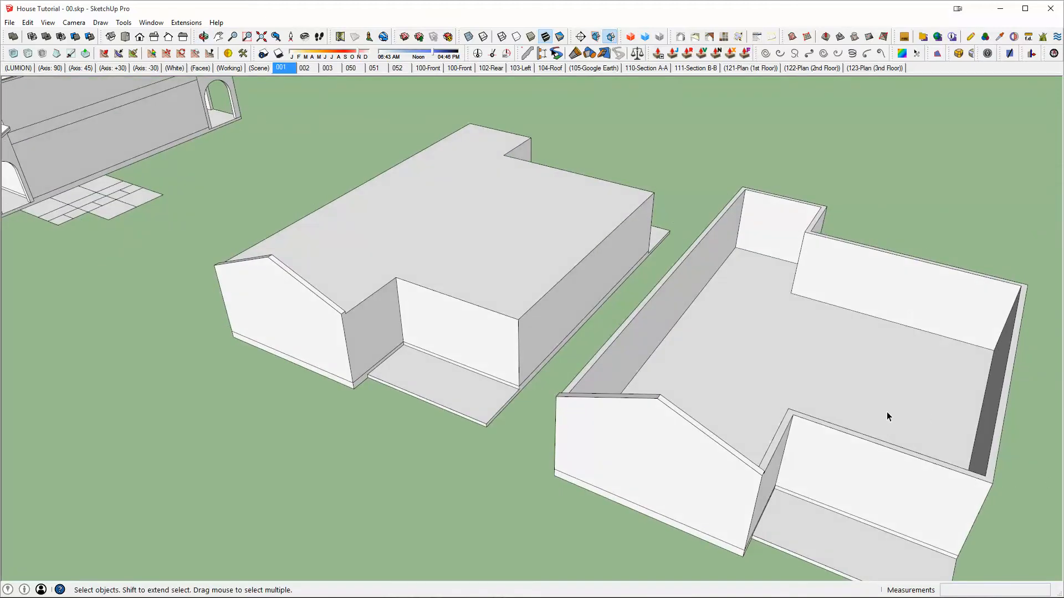
pyautogui.moveTo(577, 268); pyautogui.dragTo(545, 240, button='middle')
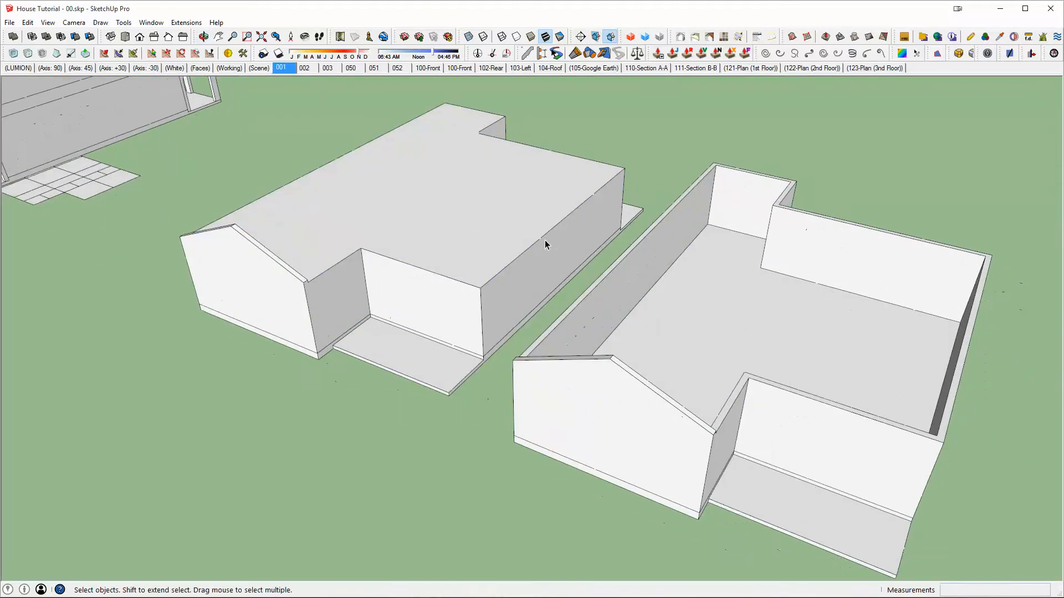
pyautogui.click(545, 240)
pyautogui.doubleClick(545, 242)
pyautogui.press('Escape')
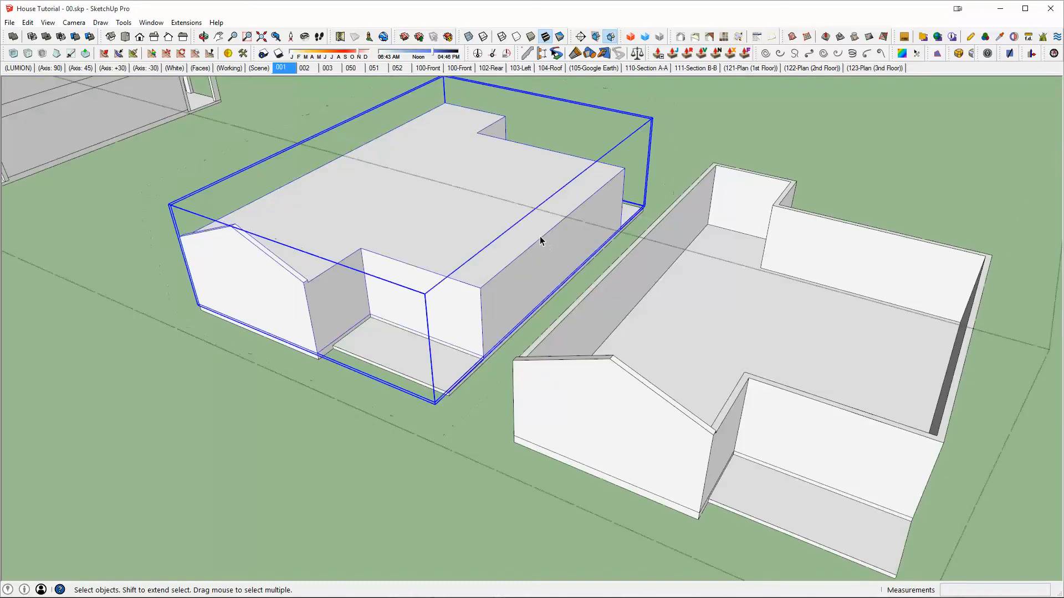
pyautogui.press('x')
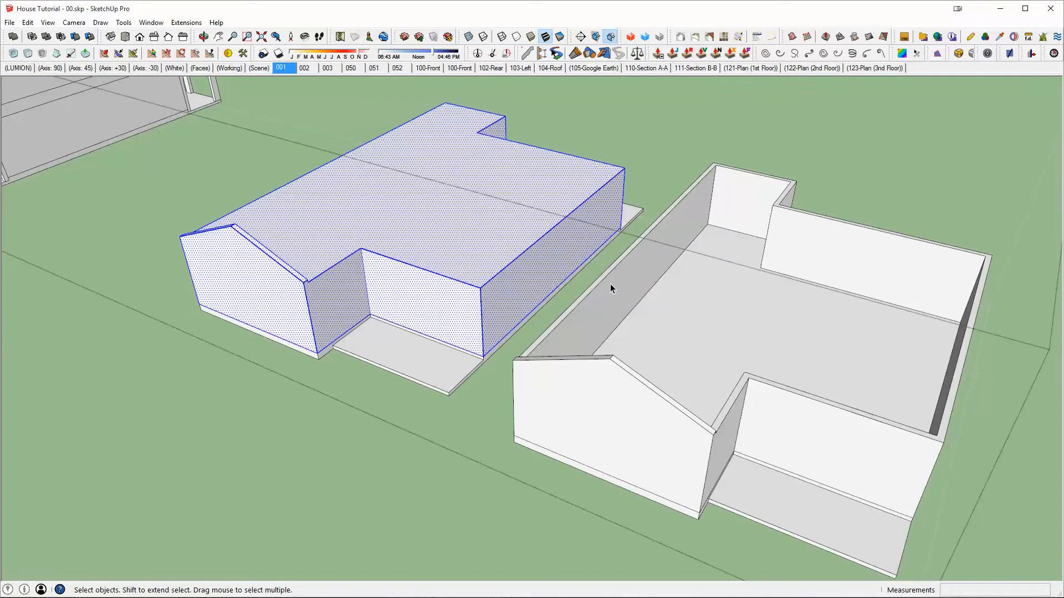
pyautogui.click(611, 284)
pyautogui.press('x')
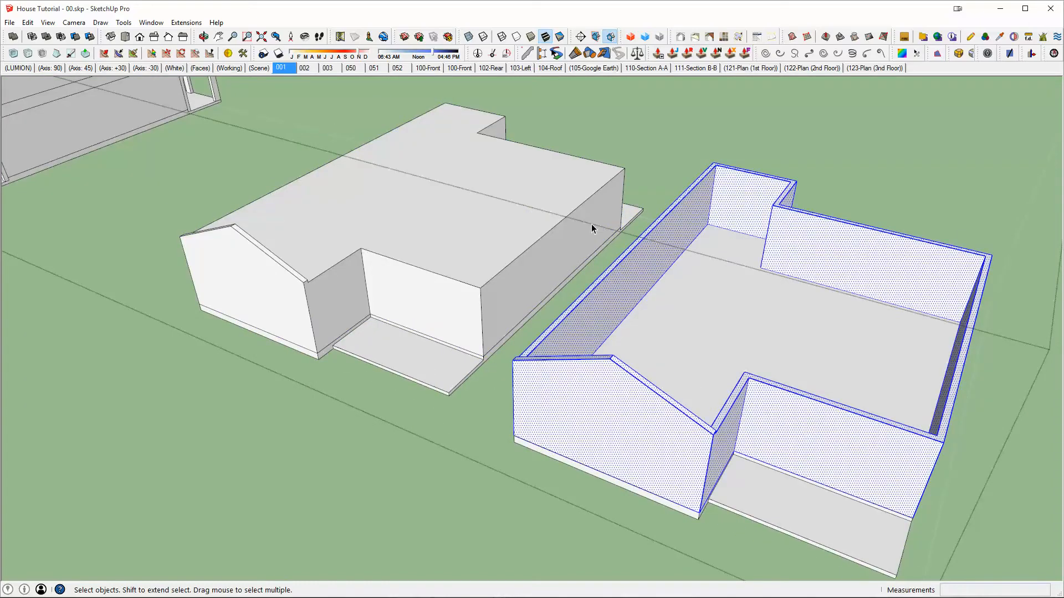
pyautogui.click(591, 228)
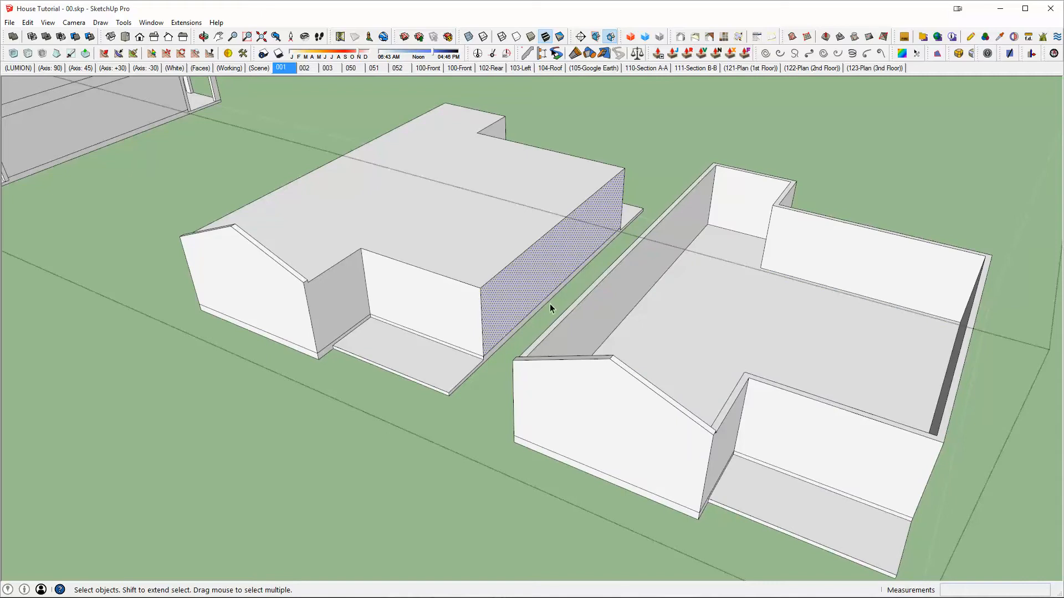
# Draw a rectangle about 16' 10" by 36' 6" on the ground behind the open-topped copy
pyautogui.moveTo(550, 307); pyautogui.dragTo(619, 407, button='middle')
pyautogui.press('r')
pyautogui.click(743, 297)
pyautogui.click(896, 229)
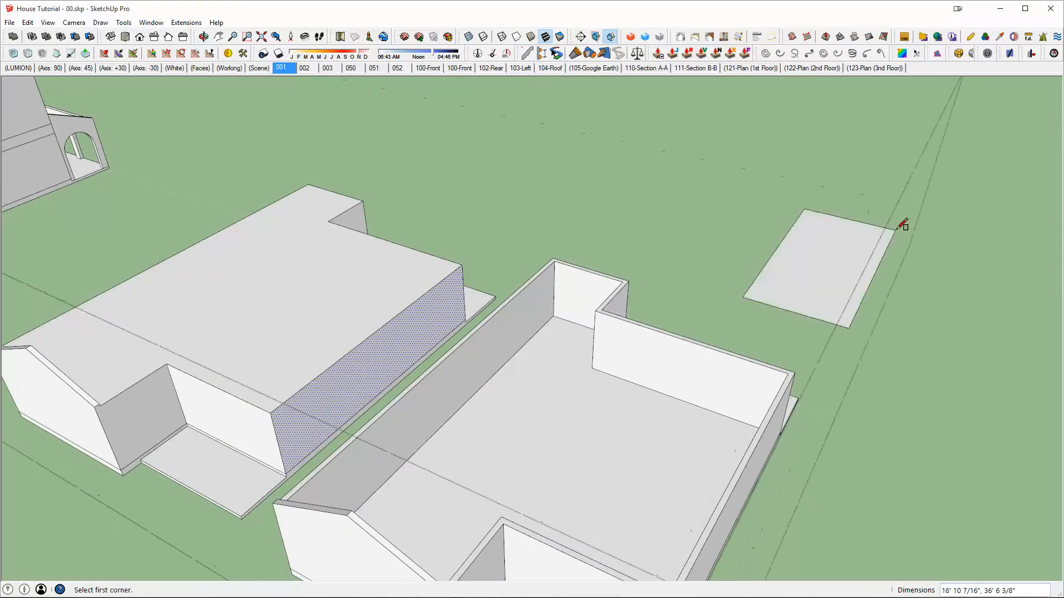
# Push/Pull the rectangle behind the open-topped copy up about 13' 1" into a closed box
pyautogui.press('p')
pyautogui.click(831, 266)
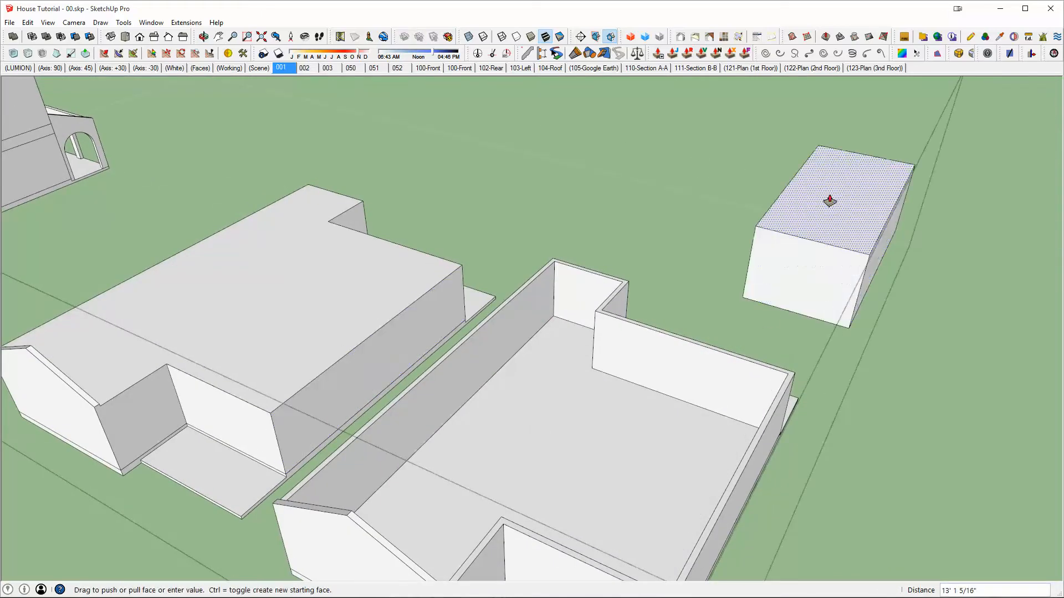
pyautogui.click(874, 242)
pyautogui.moveTo(874, 242); pyautogui.dragTo(616, 259, button='middle')
# Copy the whole box alongside itself on the side away from the open-topped copy
pyautogui.press('space')
pyautogui.tripleClick(616, 259)
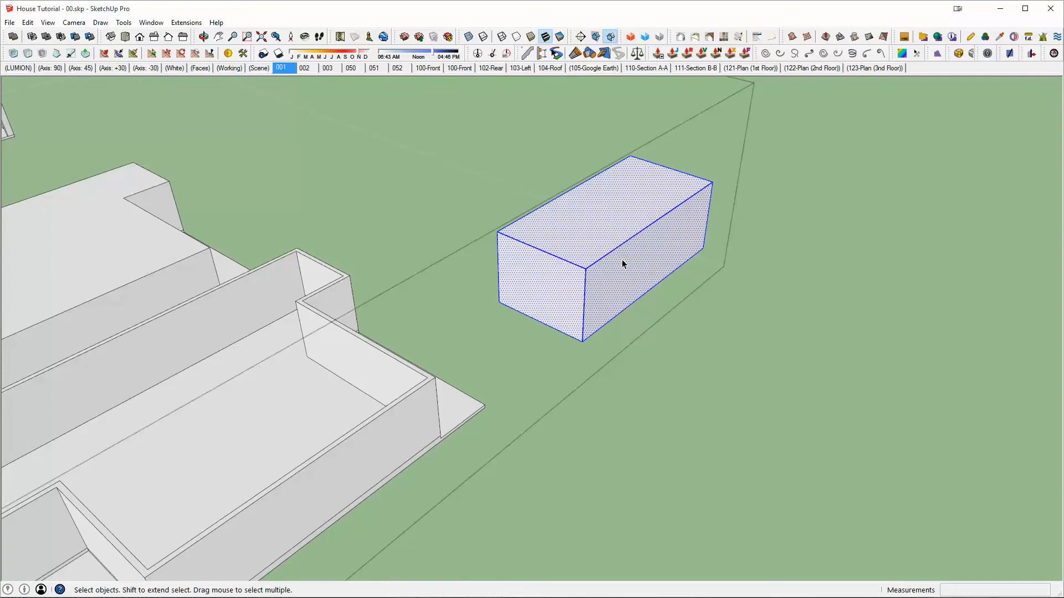
pyautogui.press('m')
pyautogui.press('ctrl')
pyautogui.click(634, 301)
pyautogui.click(874, 281)
pyautogui.press('space')
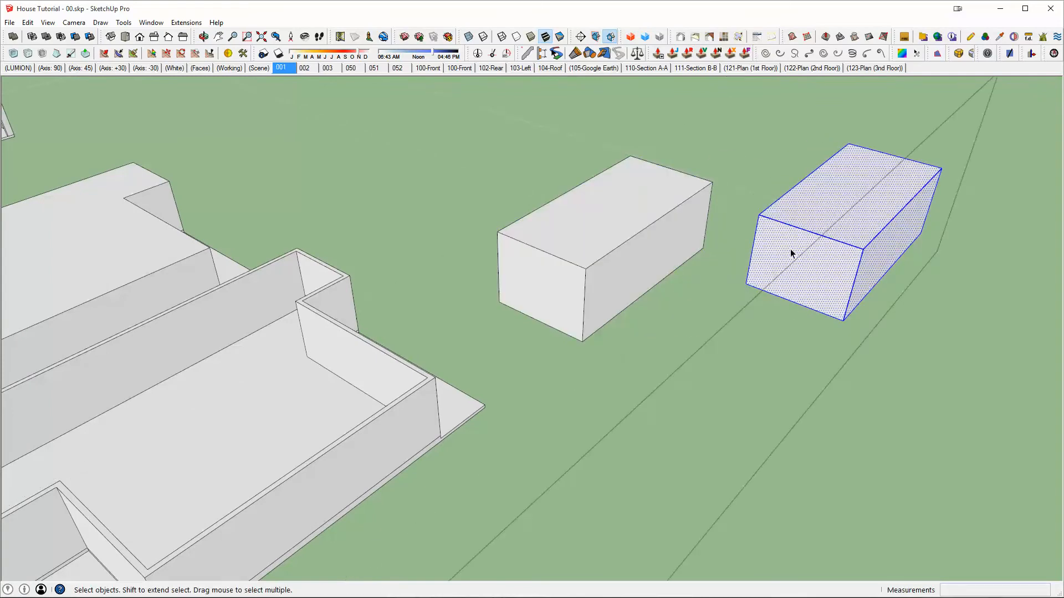
pyautogui.click(883, 238)
pyautogui.moveTo(844, 243); pyautogui.dragTo(853, 225, button='middle')
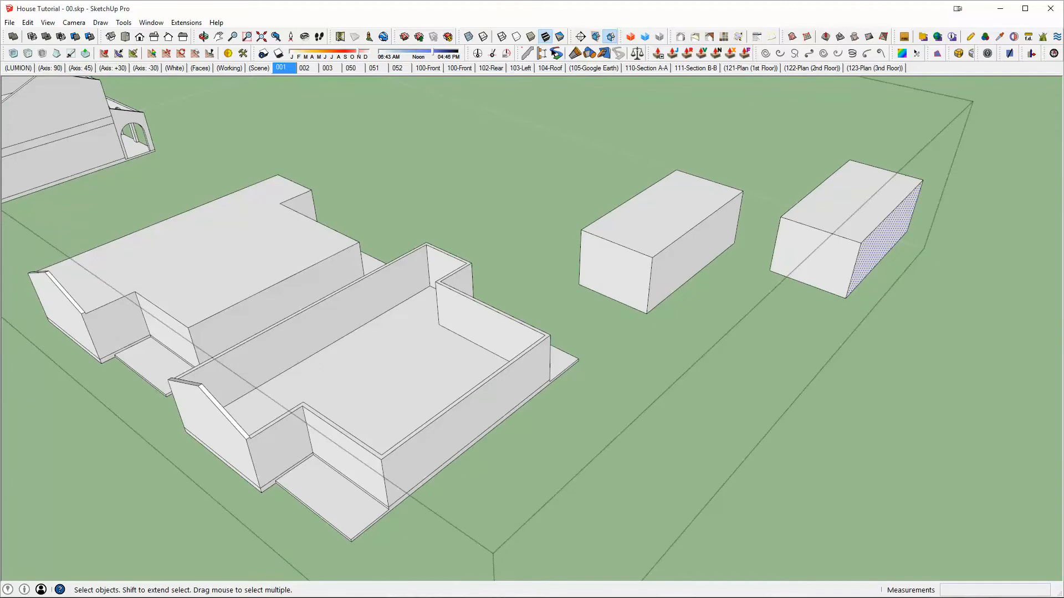
# Switch to the "Blocks - Window - Single Hung" file, copy the 5'-0" row's single 2x window, and return to the house model
pyautogui.hotkey('alt', 'Tab')
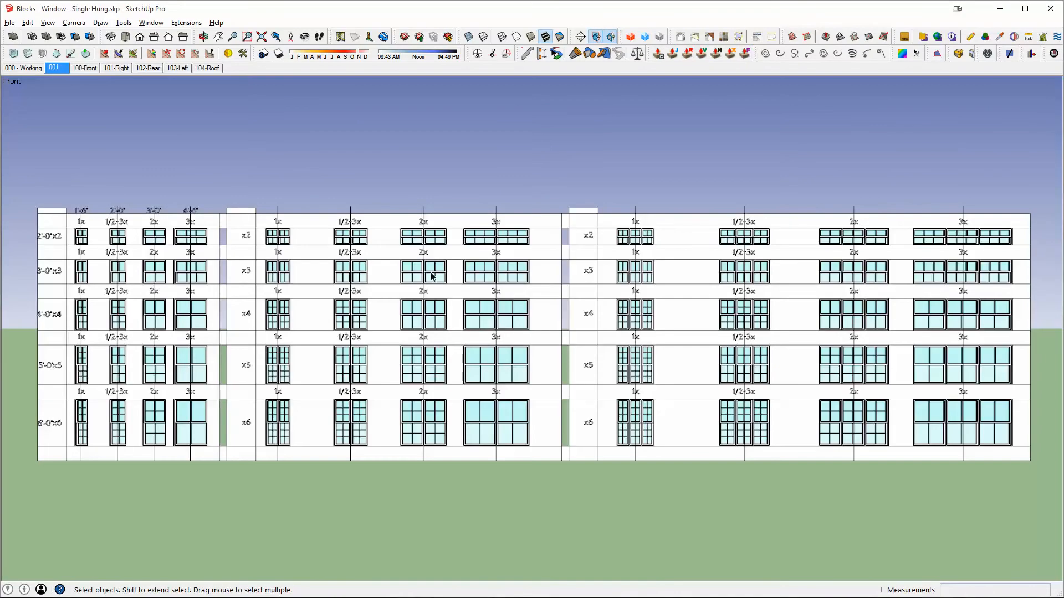
pyautogui.moveTo(433, 277); pyautogui.dragTo(432, 319, button='middle')
pyautogui.scroll(3, 431, 320)
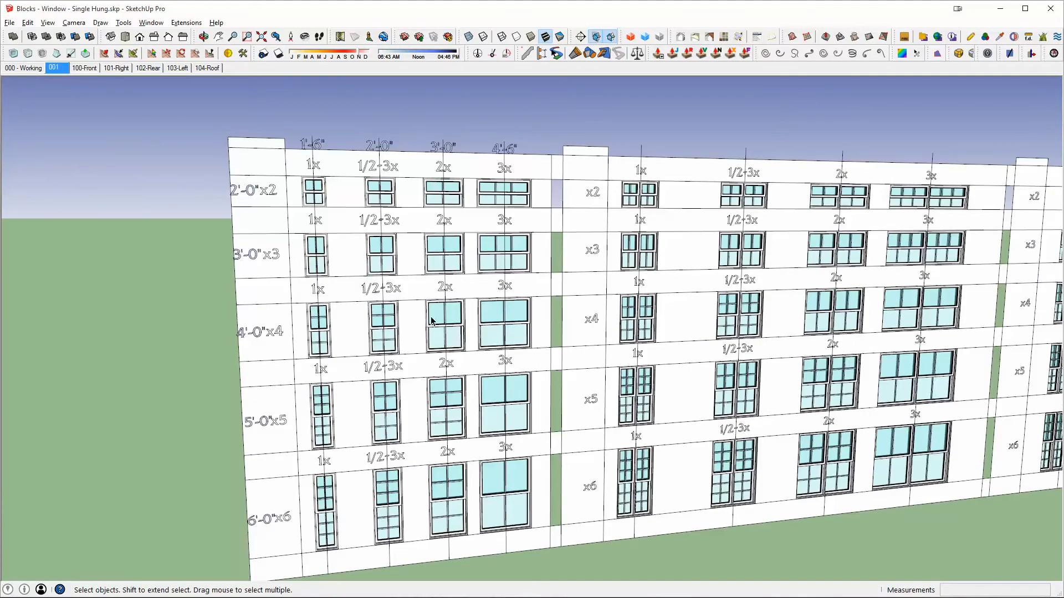
pyautogui.click(437, 398)
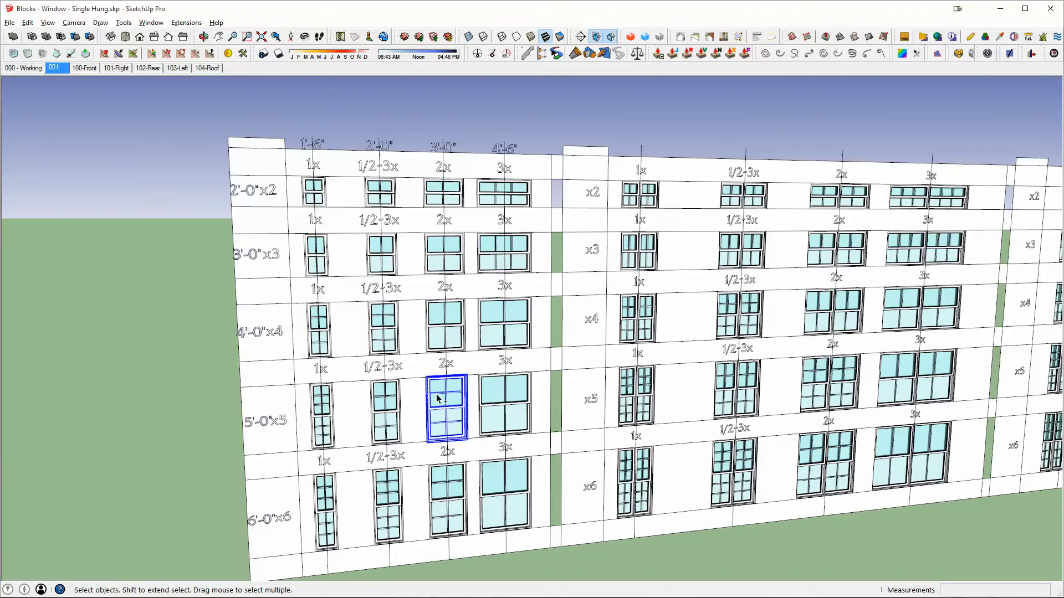
pyautogui.hotkey('alt', 'Tab')
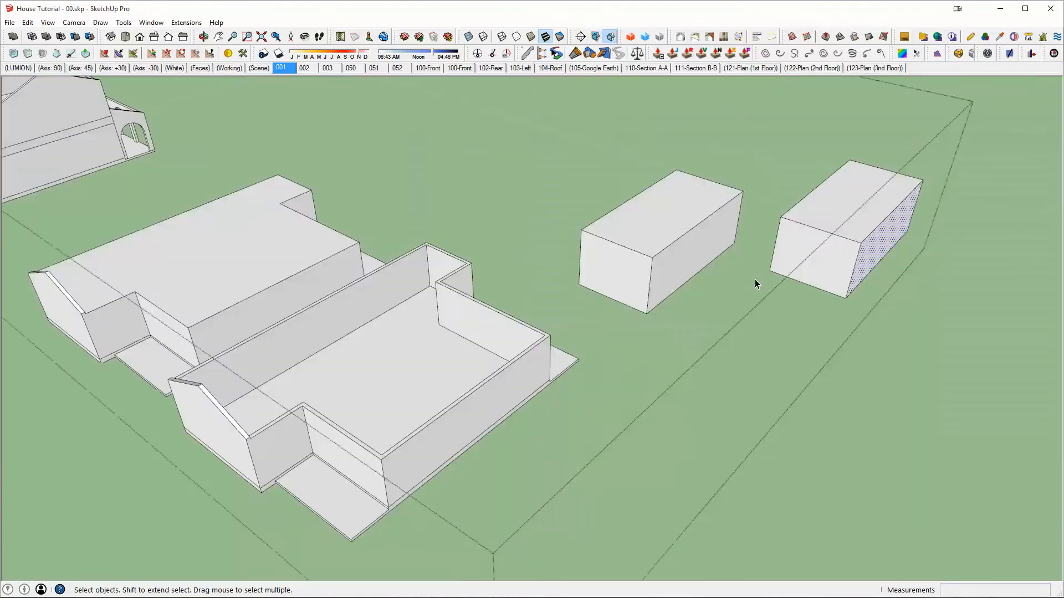
# Group the geometry of the box nearest the open-topped copy
pyautogui.moveTo(754, 279)
pyautogui.mouseDown(button='middle')
pyautogui.moveTo(691, 271)
pyautogui.moveTo(602, 292)
pyautogui.mouseUp(button='middle')
pyautogui.scroll(3, 602, 294)
pyautogui.tripleClick(601, 292)
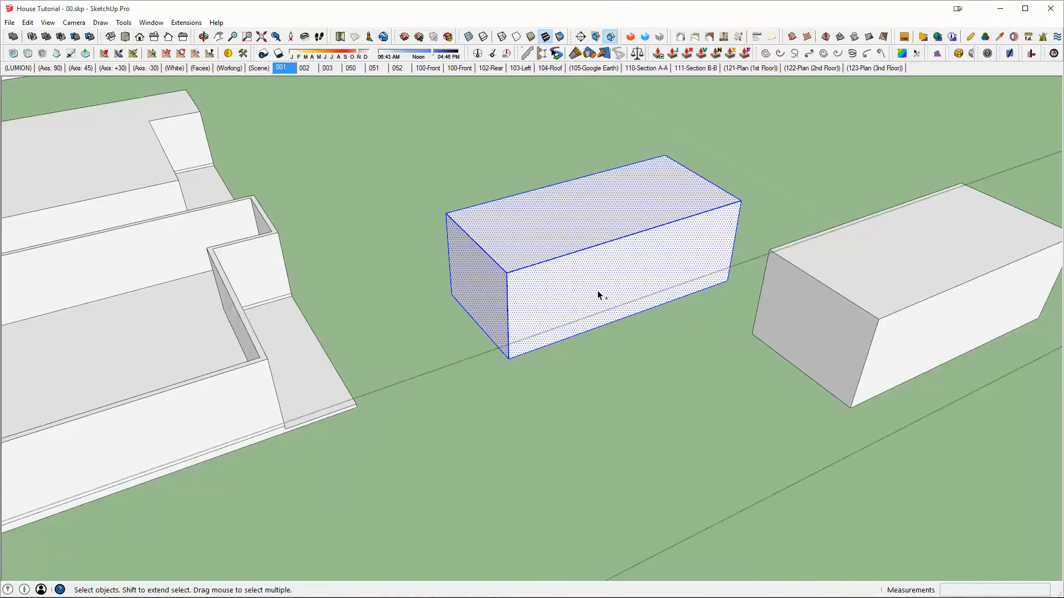
pyautogui.hotkey('ctrl', 'g')
pyautogui.scroll(3, 637, 268)
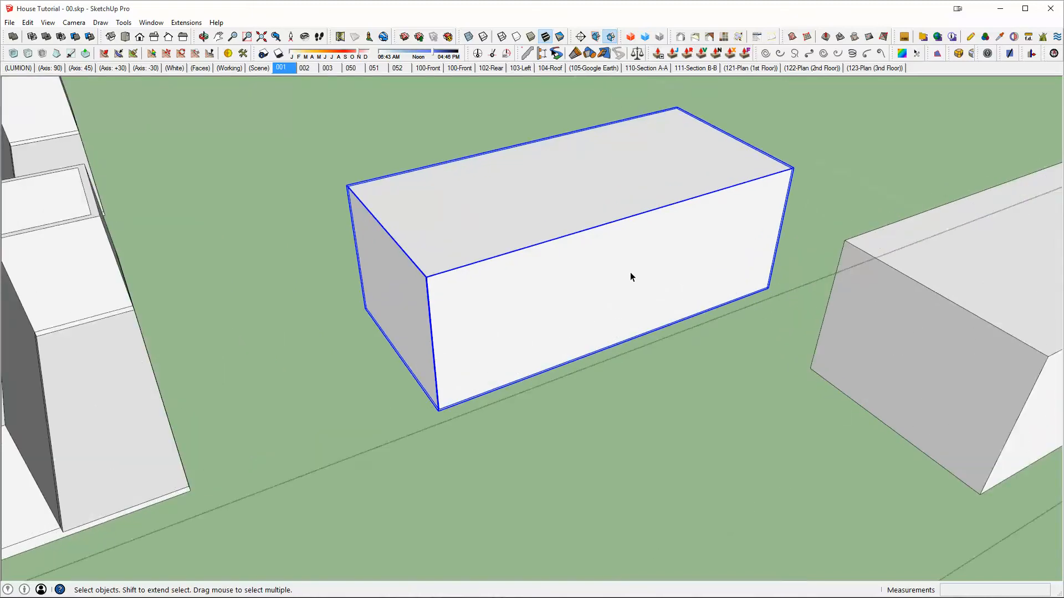
# Paste the window onto the long side of the grouped box while staying outside the group
pyautogui.hotkey('ctrl', 'v')
pyautogui.click(551, 326)
pyautogui.scroll(3, 570, 284)
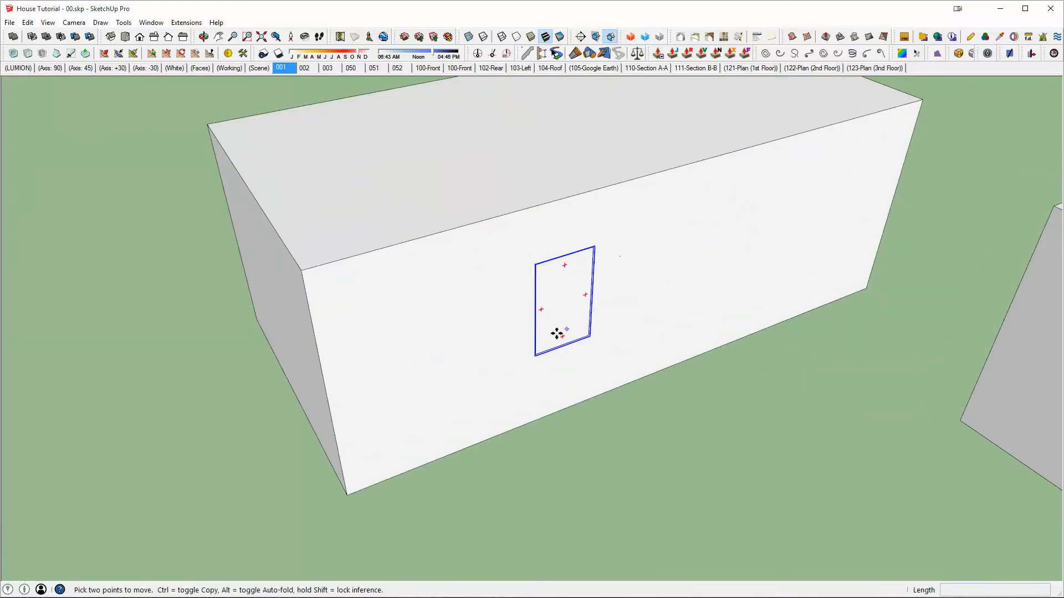
pyautogui.scroll(-3, 557, 334)
pyautogui.moveTo(560, 318); pyautogui.dragTo(643, 337, button='middle')
pyautogui.press('space')
pyautogui.click(756, 343)
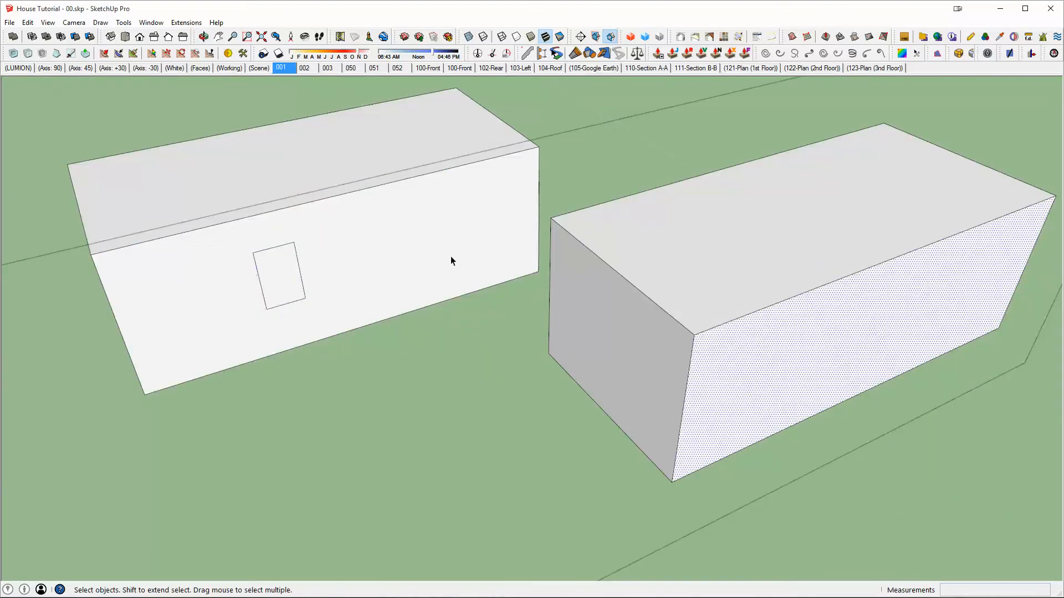
# Paste the window onto the long side of the ungrouped box
pyautogui.click(266, 145)
pyautogui.click(757, 322)
pyautogui.hotkey('ctrl', 'v')
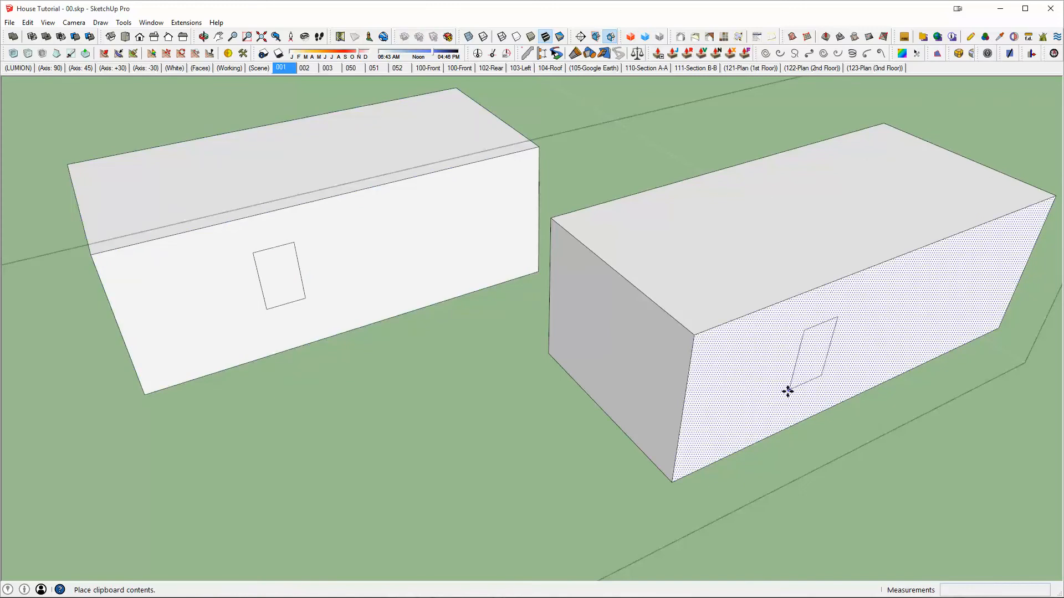
pyautogui.click(797, 386)
pyautogui.press('space')
pyautogui.scroll(2, 833, 357)
pyautogui.moveTo(833, 359); pyautogui.dragTo(750, 207, button='middle')
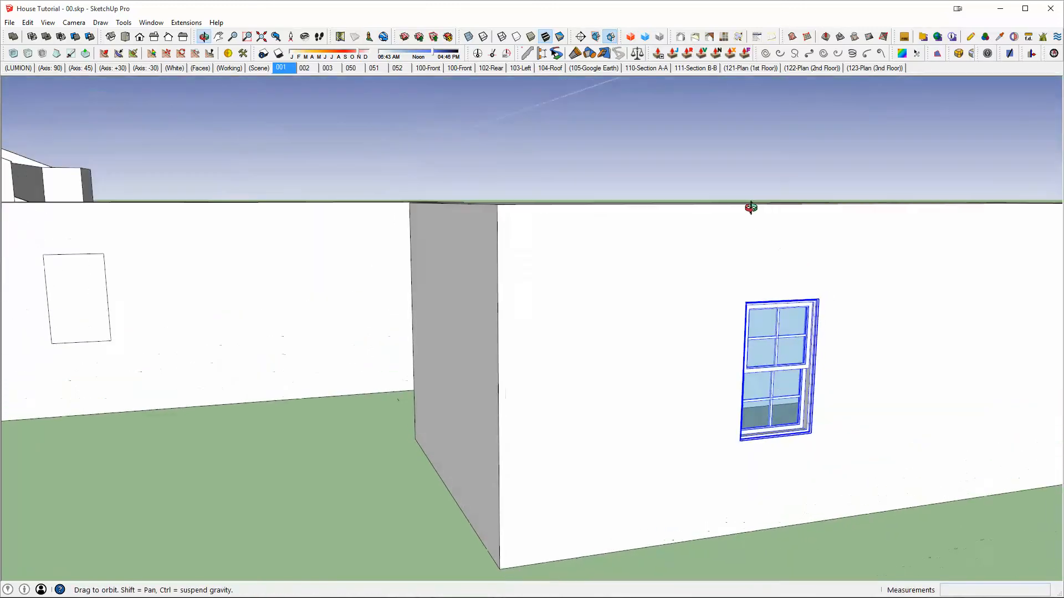
pyautogui.scroll(-6, 762, 416)
pyautogui.moveTo(594, 320); pyautogui.dragTo(365, 443, button='middle')
pyautogui.click(357, 455)
pyautogui.click(166, 385)
pyautogui.moveTo(217, 413); pyautogui.dragTo(396, 406, button='middle')
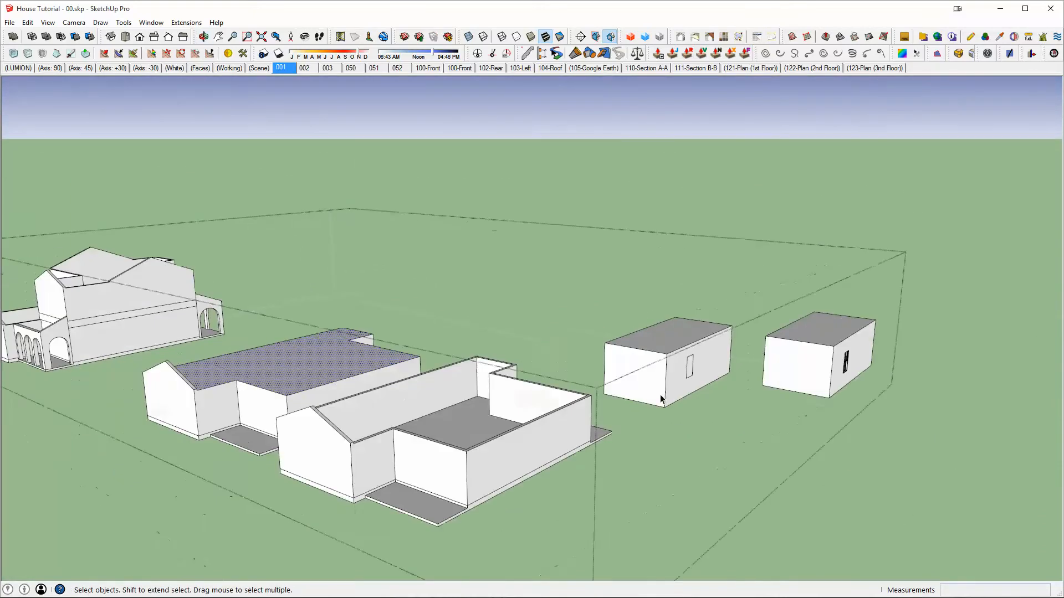
# Open the grouped box for editing and paste the window onto its long side from inside the group
pyautogui.scroll(3, 744, 347)
pyautogui.click(685, 336)
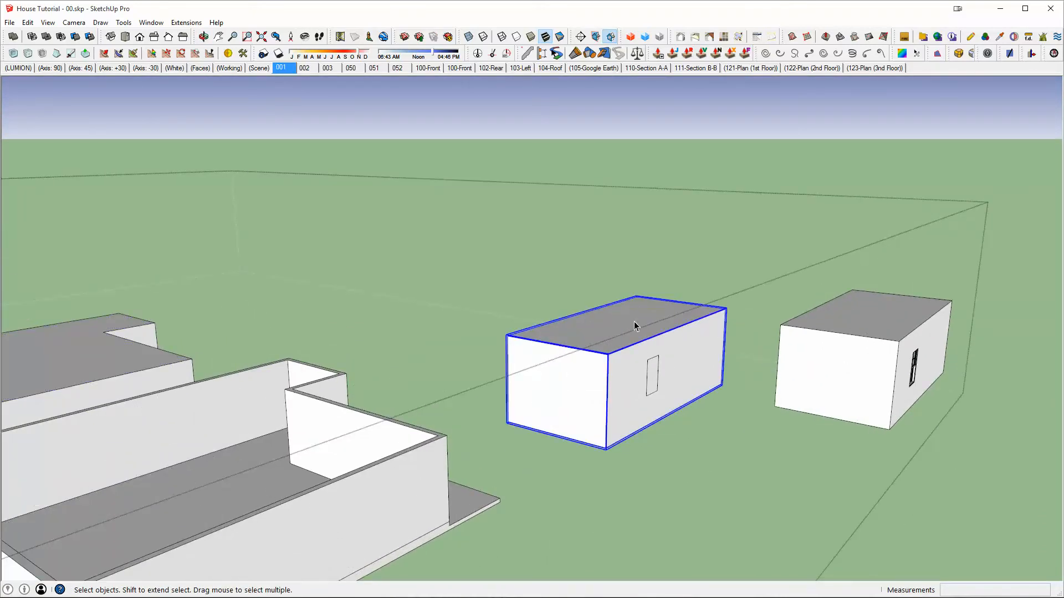
pyautogui.doubleClick(691, 350)
pyautogui.scroll(3, 691, 345)
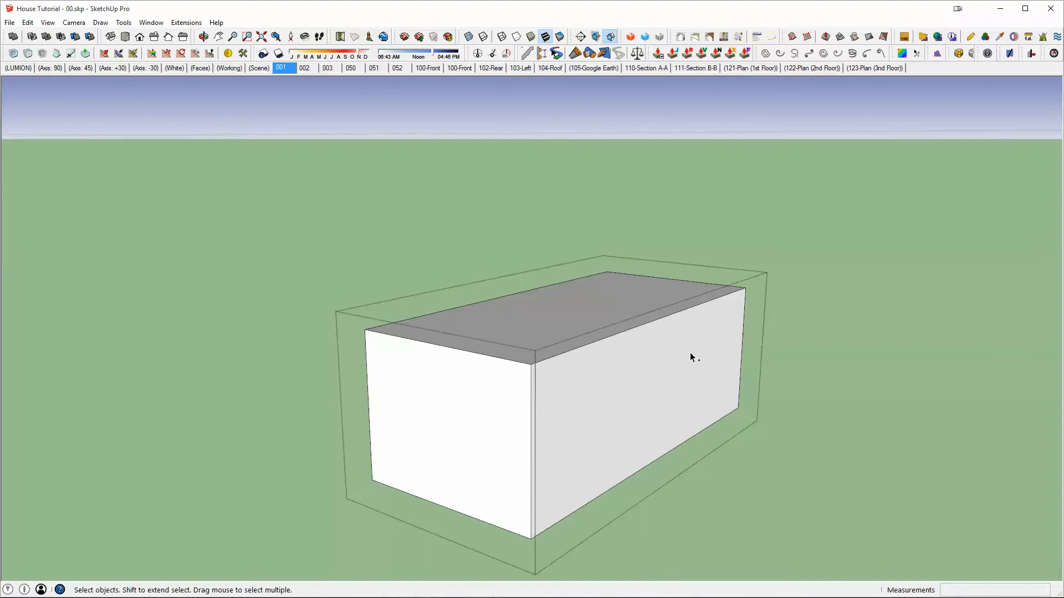
pyautogui.hotkey('ctrl', 'v')
pyautogui.click(663, 378)
pyautogui.moveTo(682, 363); pyautogui.dragTo(623, 304, button='middle')
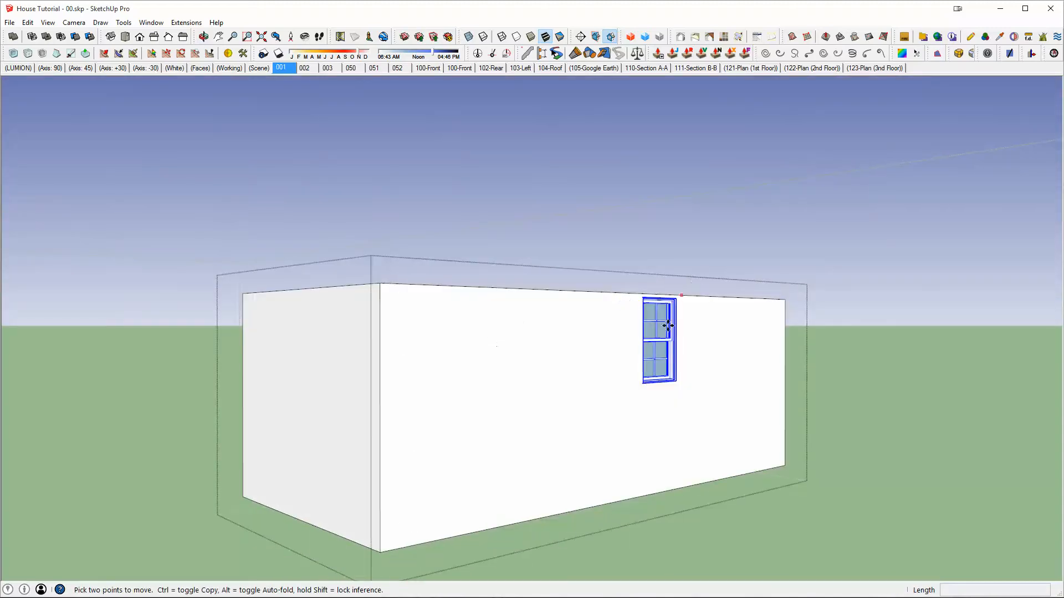
pyautogui.press('space')
pyautogui.click(626, 318)
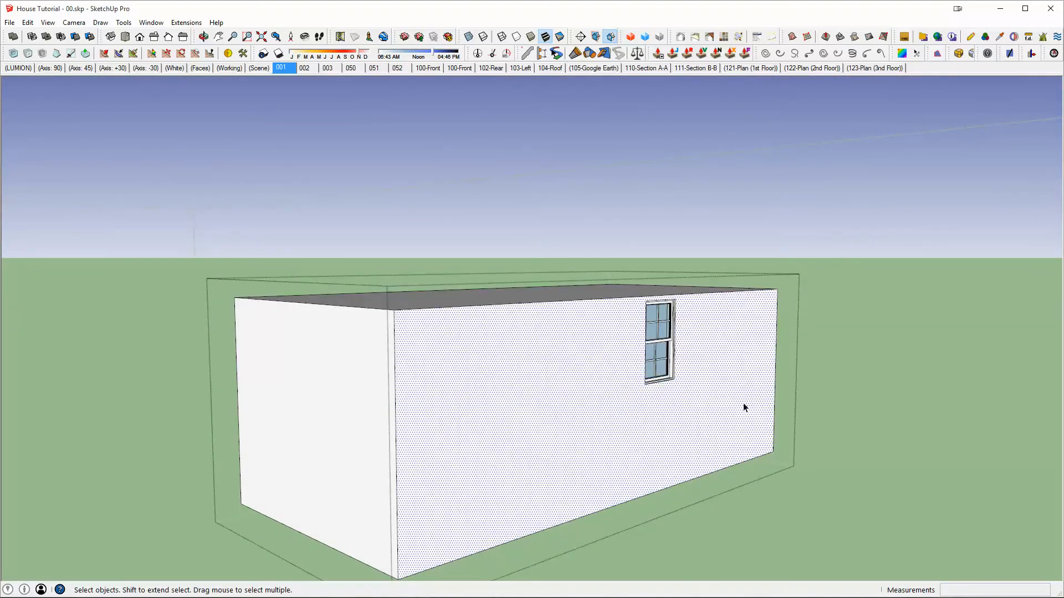
# Leave the group and delete both test boxes together with their windows
pyautogui.scroll(-3, 637, 357)
pyautogui.moveTo(698, 356); pyautogui.dragTo(682, 396, button='middle')
pyautogui.scroll(-3, 680, 394)
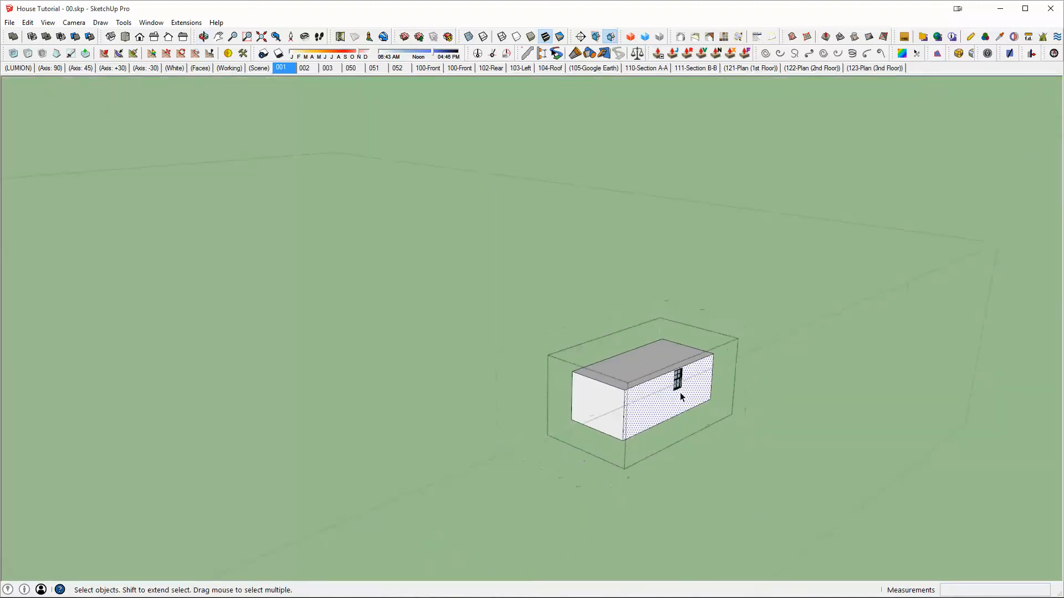
pyautogui.click(834, 364)
pyautogui.hotkey('ctrl', 'a')
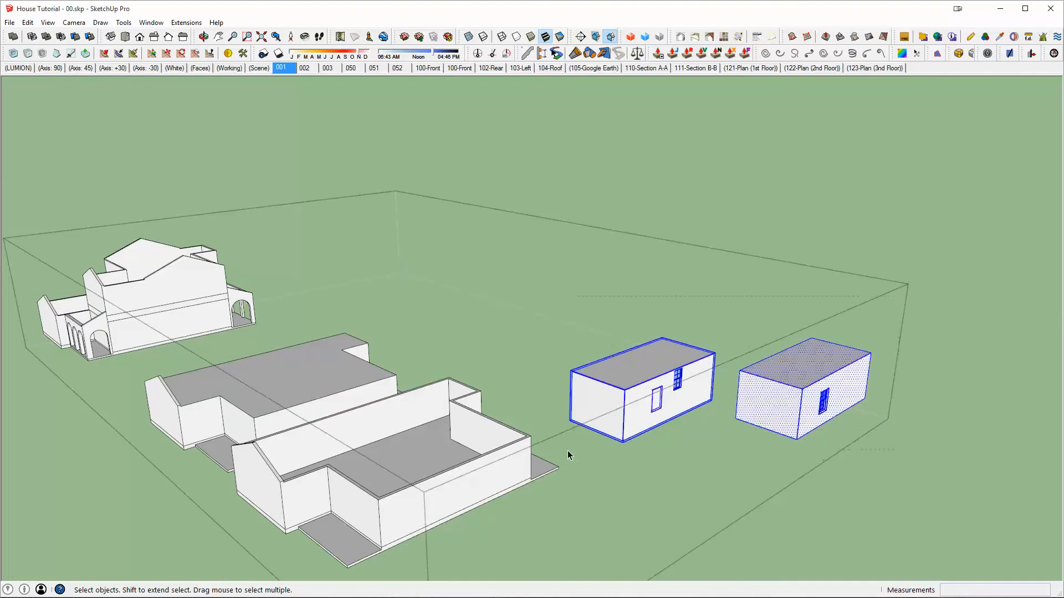
pyautogui.press('Delete')
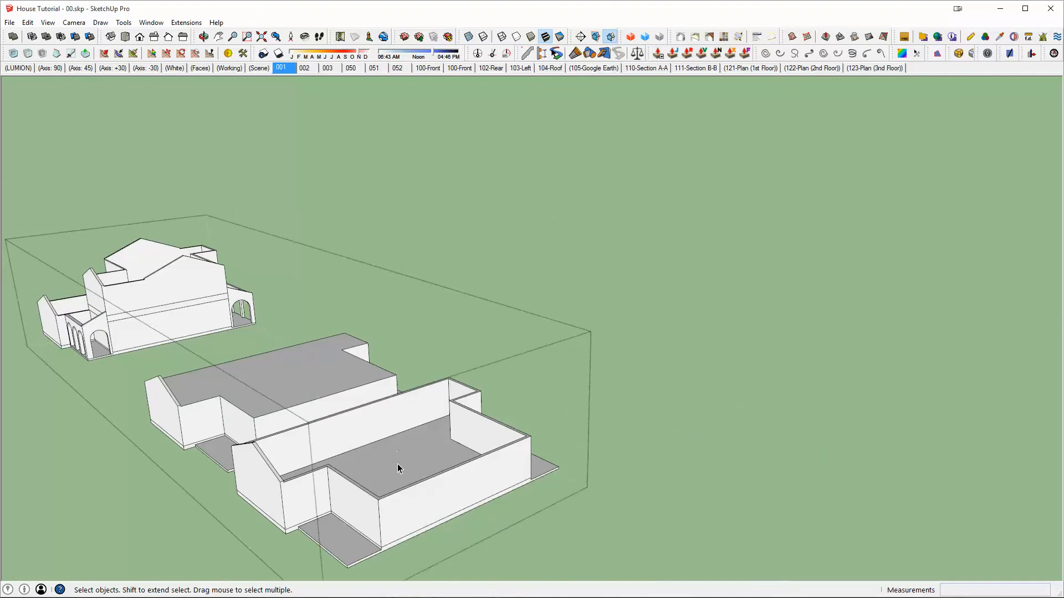
# Paste the window onto the closed copy's long side wall, near its front corner
pyautogui.moveTo(401, 464)
pyautogui.mouseDown(button='middle')
pyautogui.moveTo(576, 406)
pyautogui.moveTo(596, 452)
pyautogui.mouseUp(button='middle')
pyautogui.scroll(5, 573, 464)
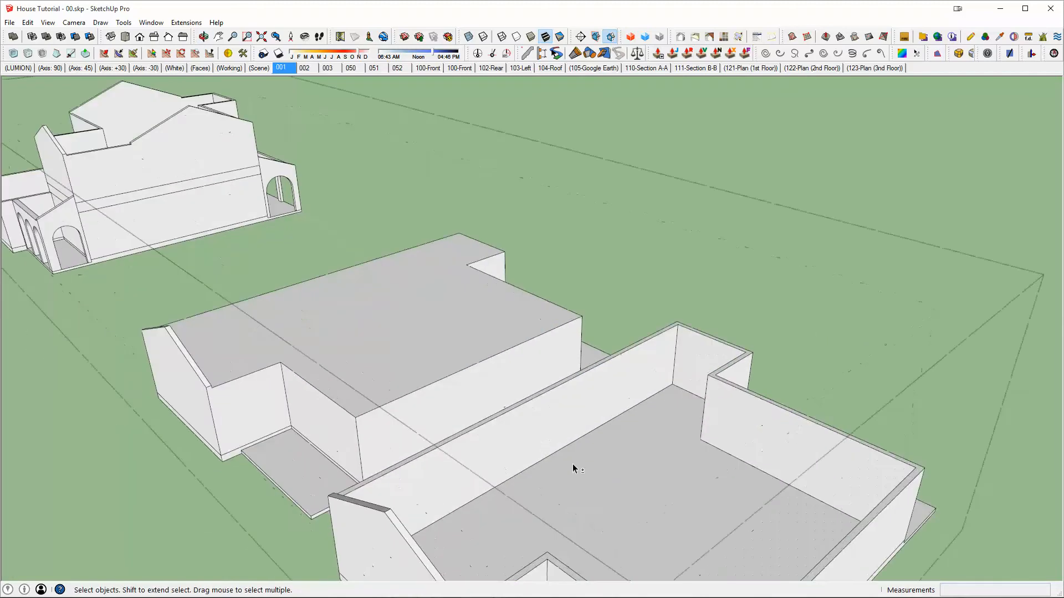
pyautogui.moveTo(595, 384)
pyautogui.keyDown('shift'); pyautogui.mouseDown(button='middle')
pyautogui.moveTo(741, 392)
pyautogui.moveTo(720, 448)
pyautogui.mouseUp(button='middle'); pyautogui.keyUp('shift')
pyautogui.scroll(3, 554, 382)
pyautogui.keyDown('shift'); pyautogui.moveTo(554, 382); pyautogui.dragTo(671, 249, button='middle'); pyautogui.keyUp('shift')
pyautogui.scroll(1, 575, 360)
pyautogui.hotkey('ctrl', 'v')
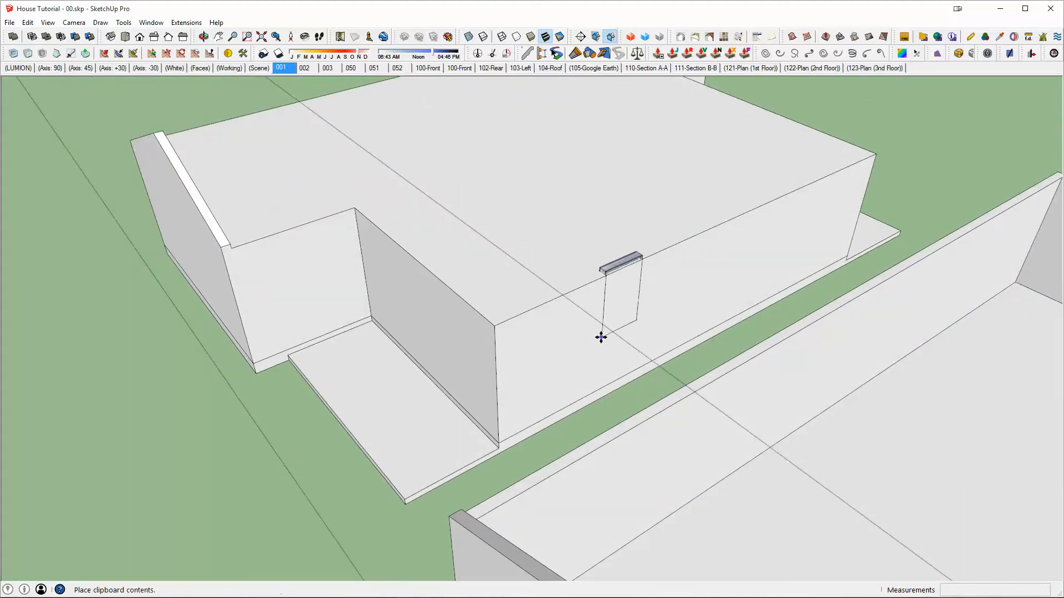
pyautogui.click(552, 385)
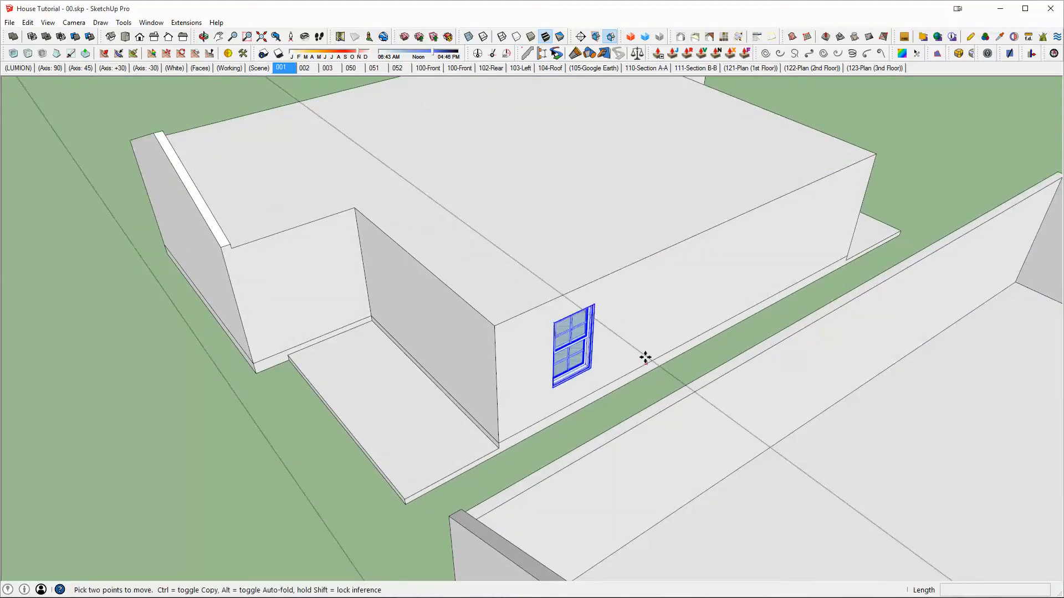
# Copy the window 50' from the closed copy to the matching outer side wall of the open-topped copy, using the front wall corners as references
pyautogui.moveTo(589, 345); pyautogui.dragTo(657, 305, button='middle')
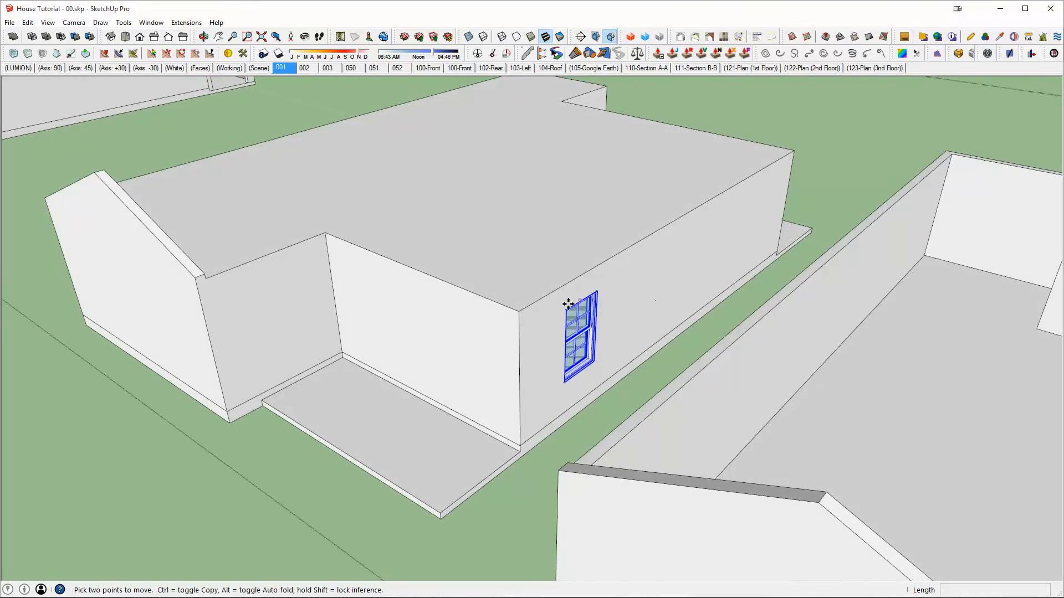
pyautogui.click(518, 309)
pyautogui.scroll(-3, 598, 339)
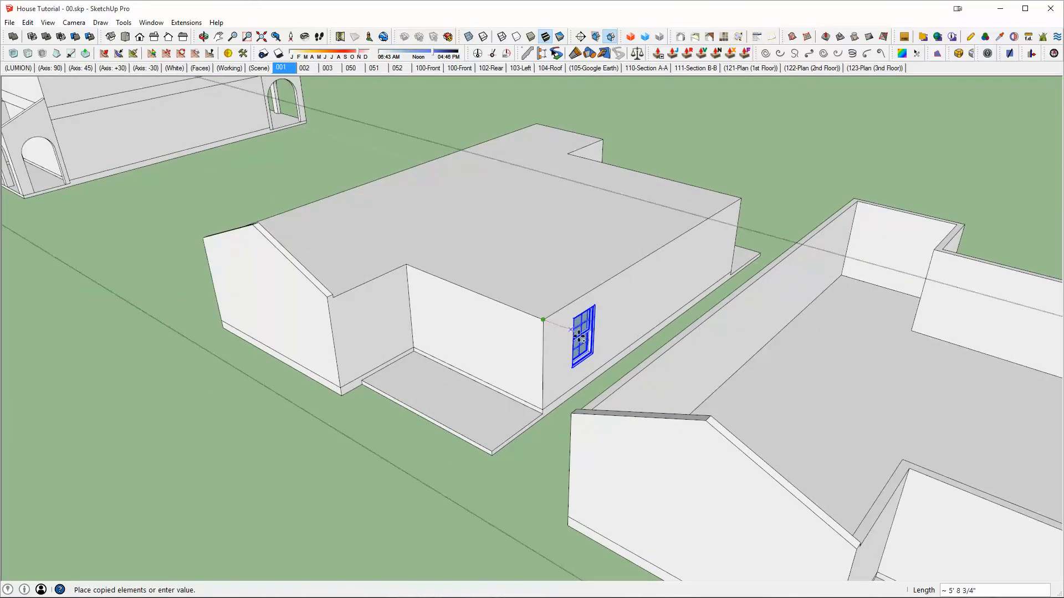
pyautogui.scroll(-2, 603, 342)
pyautogui.keyDown('shift'); pyautogui.moveTo(555, 316); pyautogui.dragTo(317, 247, button='middle'); pyautogui.keyUp('shift')
pyautogui.click(668, 406)
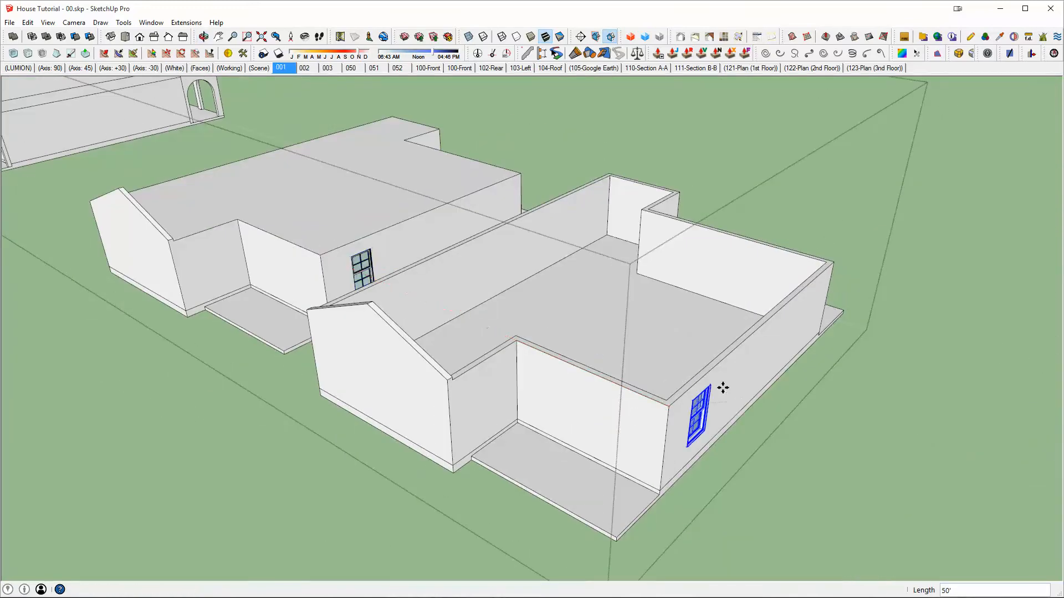
pyautogui.press('space')
# Examine the window on the closed copy's side wall up close
pyautogui.scroll(4, 434, 264)
pyautogui.scroll(8, 276, 248)
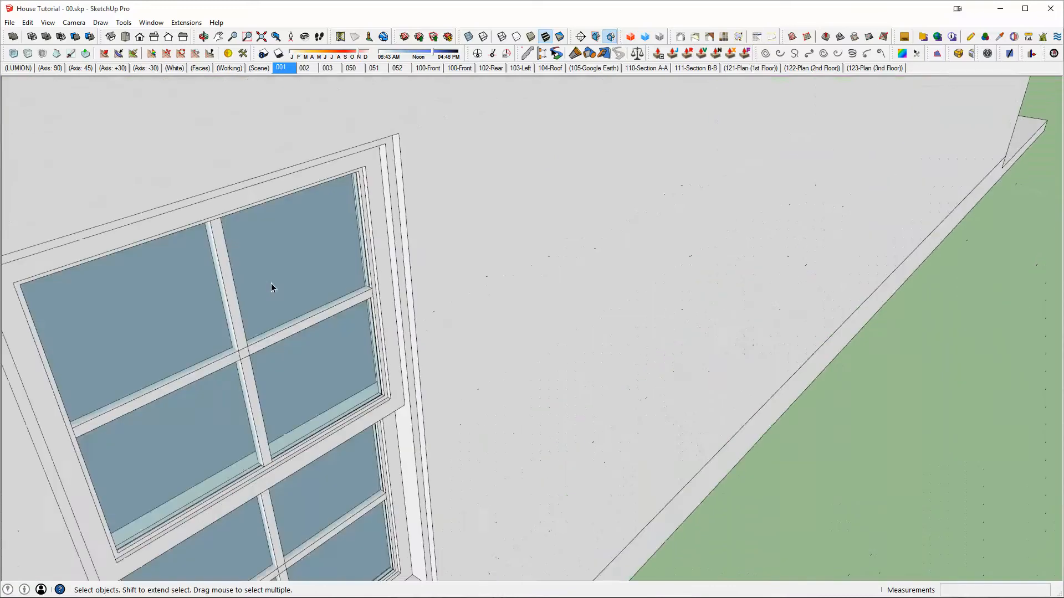
pyautogui.moveTo(271, 283); pyautogui.dragTo(374, 350, button='middle')
pyautogui.scroll(-6, 375, 351)
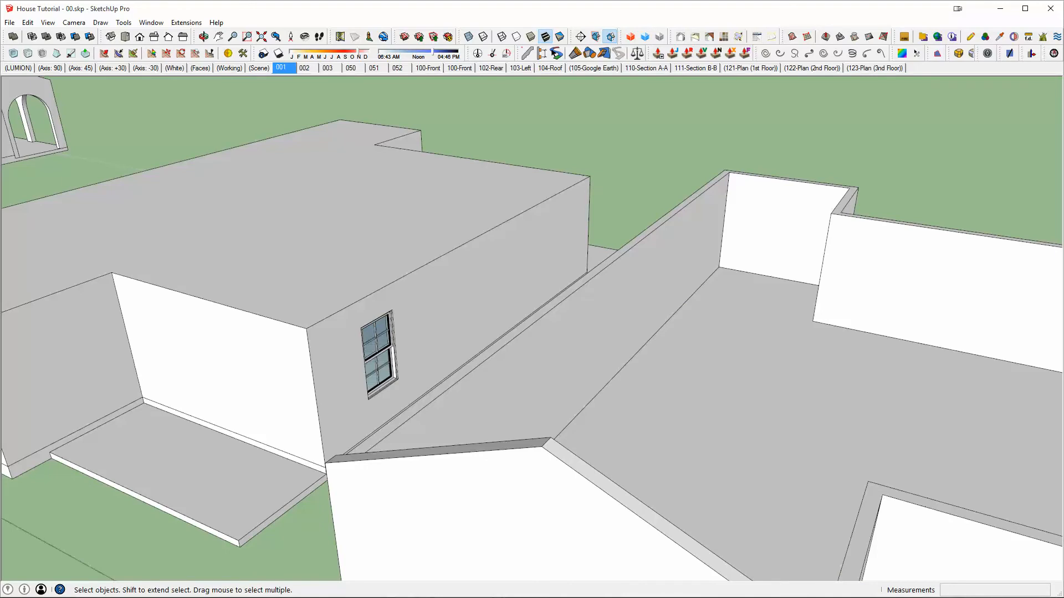
pyautogui.scroll(-4, 469, 346)
# Compare the windowed side walls of the open-topped copy and the closed copy
pyautogui.moveTo(596, 361); pyautogui.dragTo(436, 327, button='middle')
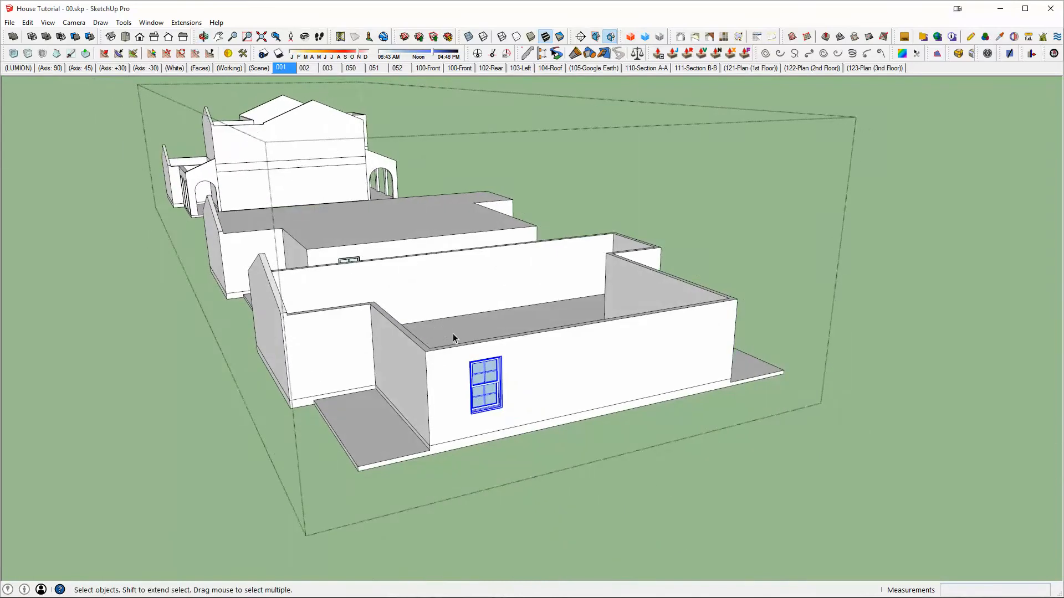
pyautogui.scroll(3, 453, 334)
pyautogui.moveTo(379, 288); pyautogui.dragTo(538, 331, button='middle')
pyautogui.scroll(-2, 737, 390)
pyautogui.click(738, 391)
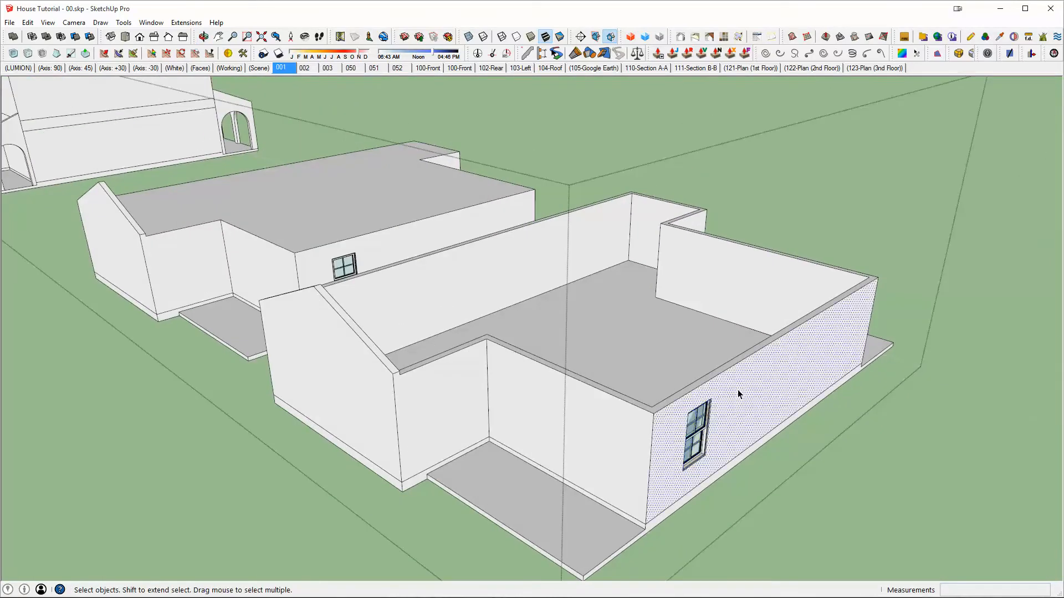
pyautogui.click(397, 246)
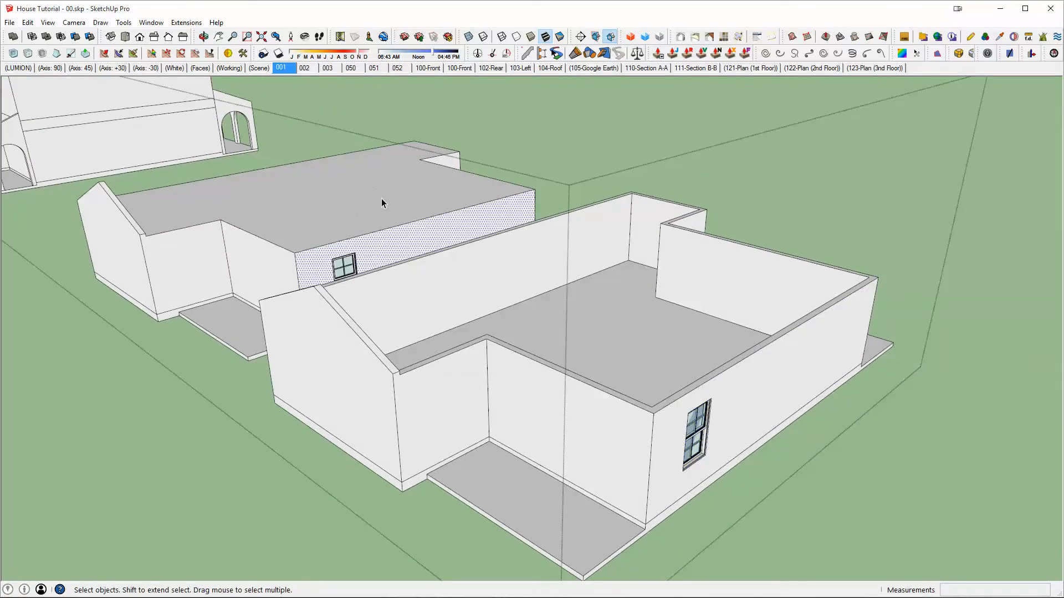
pyautogui.moveTo(696, 424); pyautogui.dragTo(629, 445, button='middle')
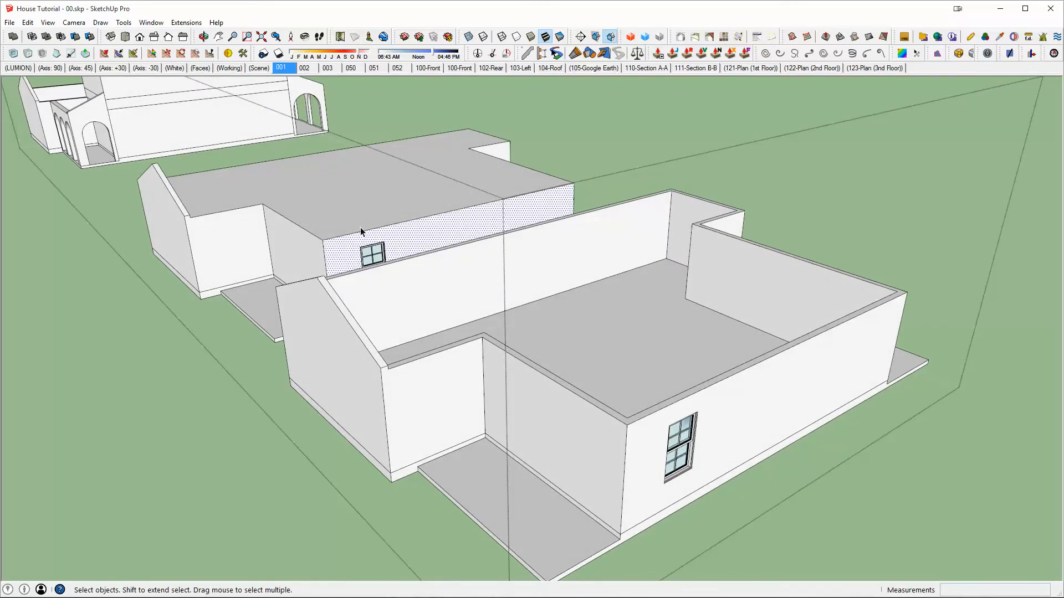
pyautogui.moveTo(690, 398); pyautogui.dragTo(629, 446, button='middle')
pyautogui.scroll(3, 507, 469)
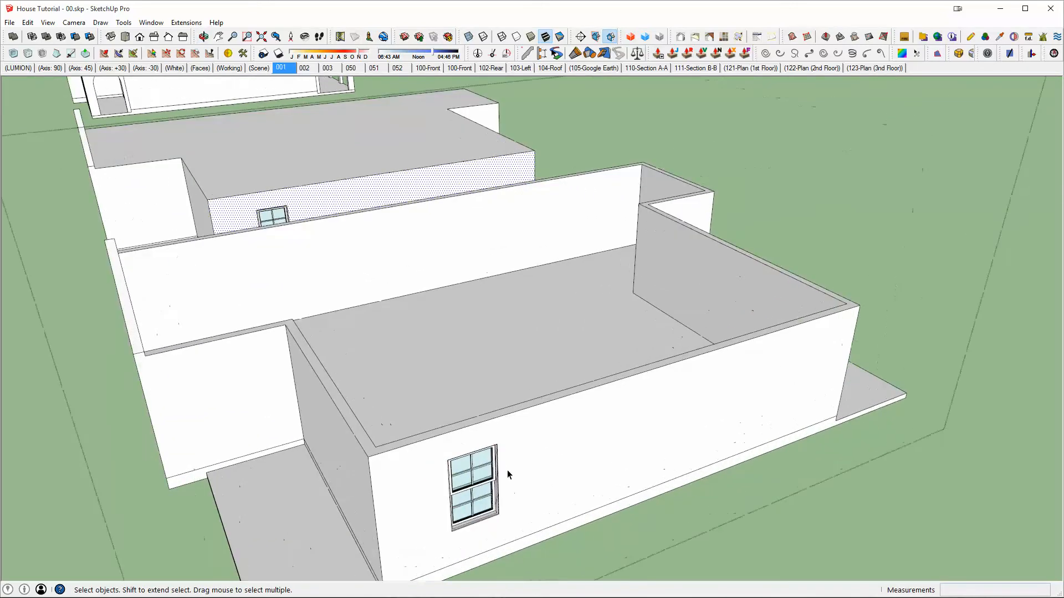
# Examine the window's cut in the open-topped copy's side wall from the inside and the outside
pyautogui.scroll(10, 480, 464)
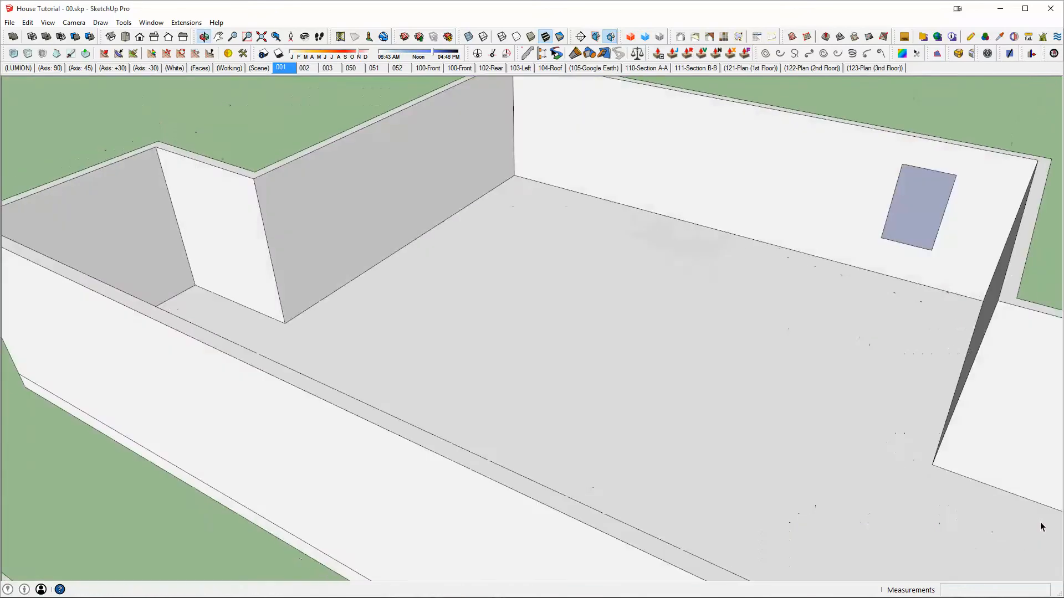
pyautogui.moveTo(1039, 525); pyautogui.dragTo(754, 432, button='middle')
pyautogui.scroll(3, 716, 334)
pyautogui.moveTo(717, 334); pyautogui.dragTo(889, 318, button='middle')
pyautogui.moveTo(948, 193); pyautogui.dragTo(556, 364, button='middle')
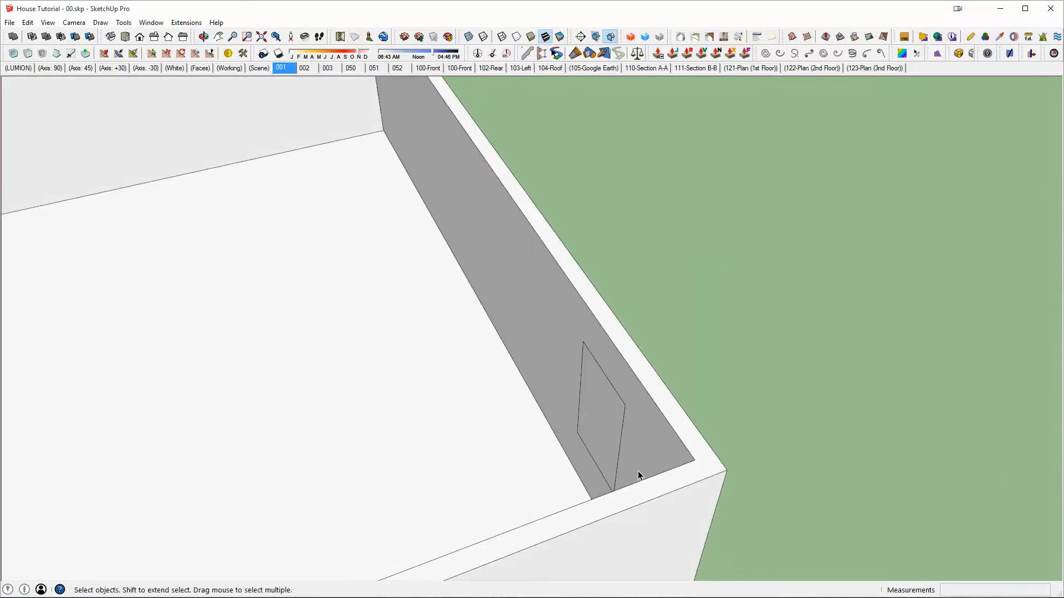
pyautogui.moveTo(638, 476); pyautogui.dragTo(630, 394, button='middle')
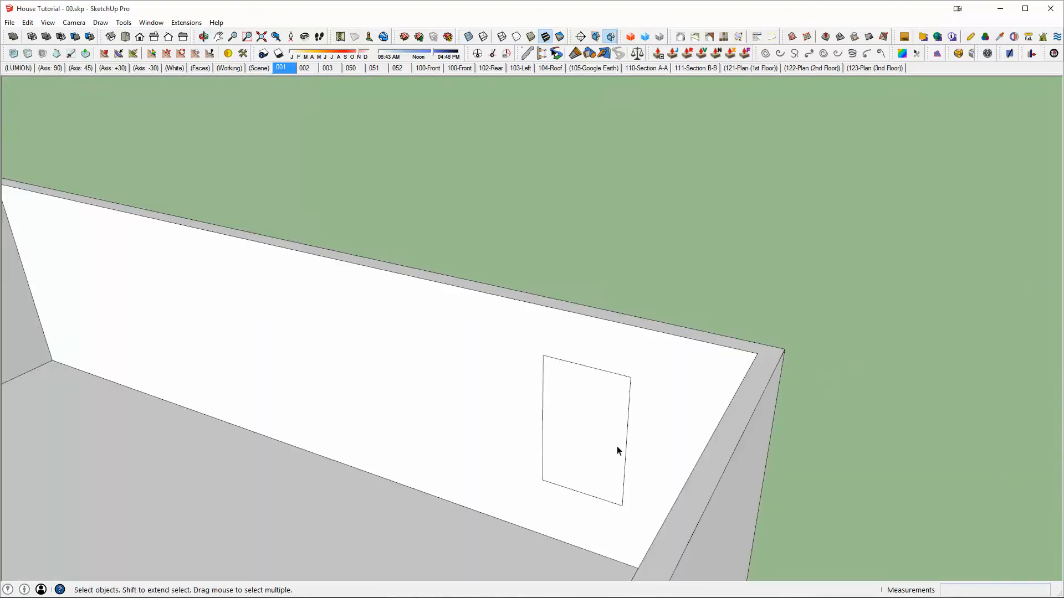
pyautogui.moveTo(617, 447); pyautogui.dragTo(130, 453, button='middle')
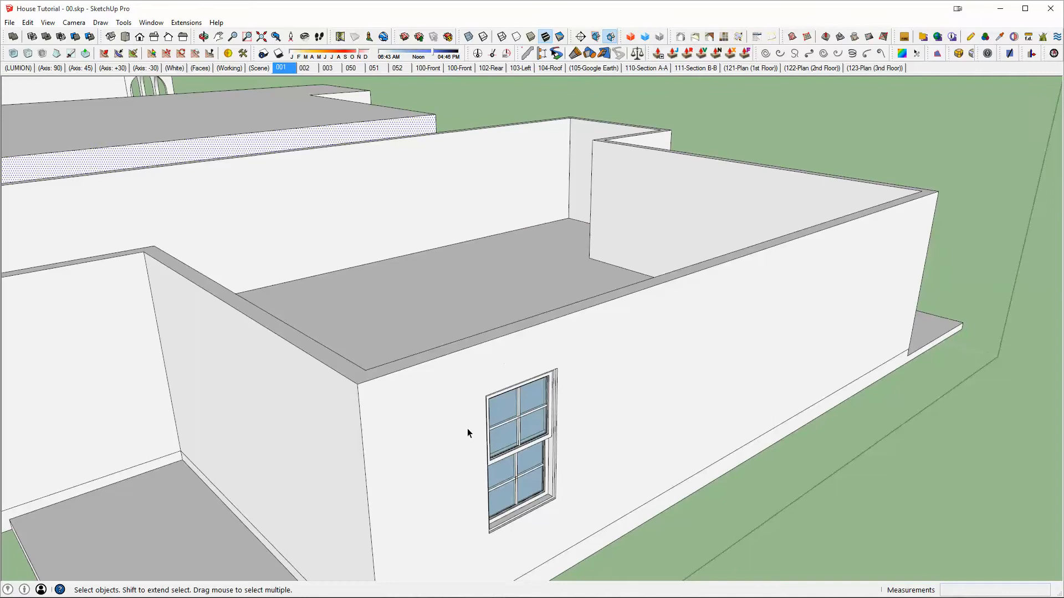
# Examine the closed copy's interior and the outside of its windowed side wall
pyautogui.scroll(-5, 546, 412)
pyautogui.keyDown('shift'); pyautogui.moveTo(360, 333); pyautogui.dragTo(824, 432, button='middle'); pyautogui.keyUp('shift')
pyautogui.scroll(3, 628, 341)
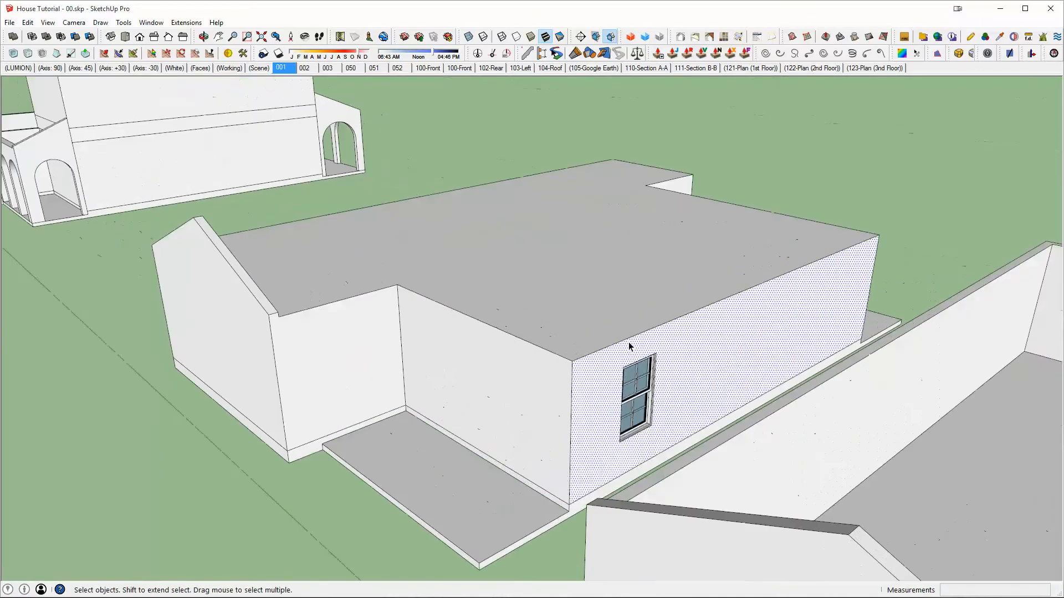
pyautogui.scroll(3, 664, 361)
pyautogui.scroll(3, 665, 361)
pyautogui.moveTo(665, 361); pyautogui.dragTo(693, 231, button='middle')
pyautogui.keyDown('shift'); pyautogui.moveTo(717, 282); pyautogui.dragTo(680, 229, button='middle'); pyautogui.keyUp('shift')
pyautogui.scroll(5, 532, 307)
pyautogui.moveTo(533, 307); pyautogui.dragTo(790, 358, button='middle')
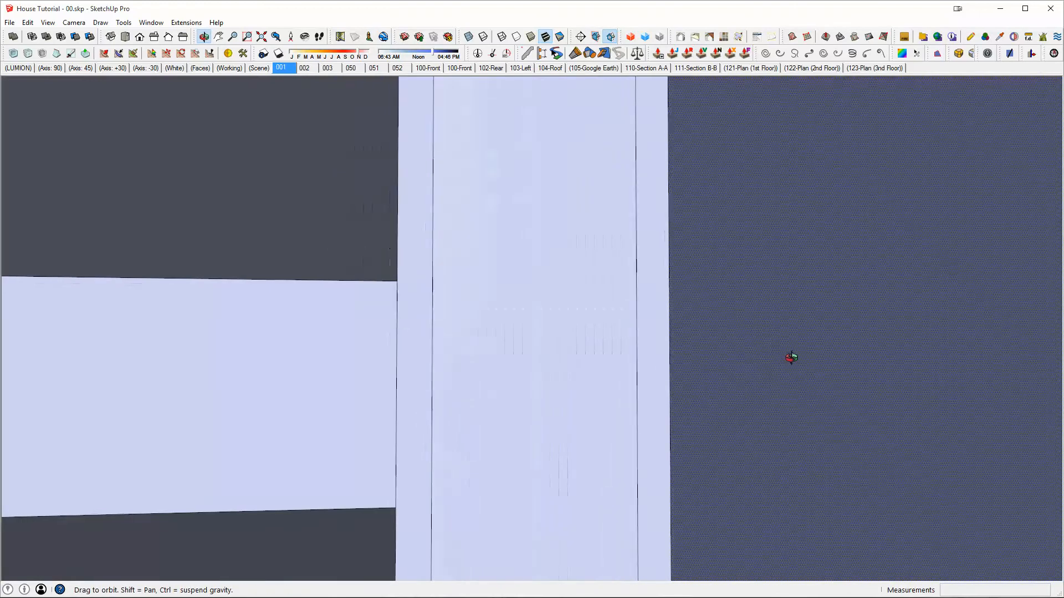
pyautogui.press('l')
pyautogui.moveTo(516, 271); pyautogui.dragTo(38, 278)
pyautogui.moveTo(427, 273); pyautogui.dragTo(232, 337)
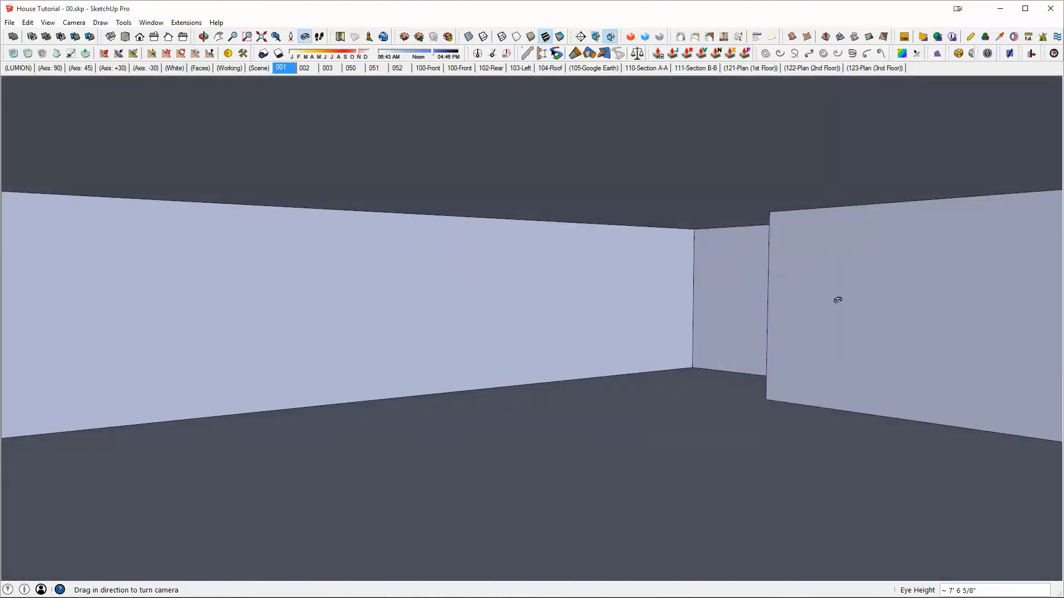
pyautogui.scroll(-4, 838, 301)
pyautogui.keyDown('shift'); pyautogui.moveTo(838, 302); pyautogui.dragTo(857, 397, button='middle'); pyautogui.keyUp('shift')
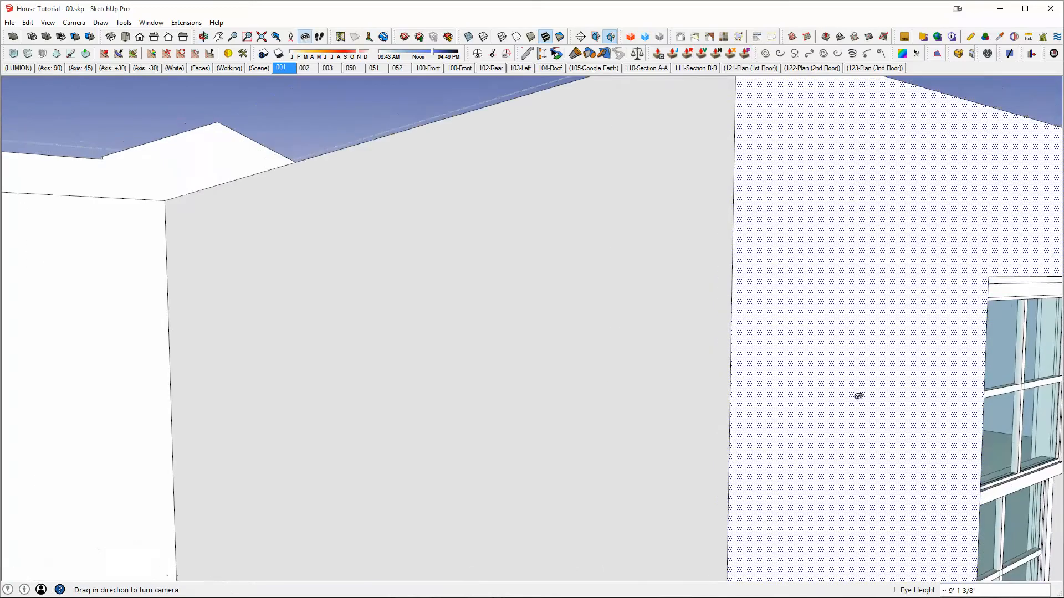
pyautogui.scroll(-5, 859, 391)
pyautogui.moveTo(736, 272); pyautogui.dragTo(658, 337, button='middle')
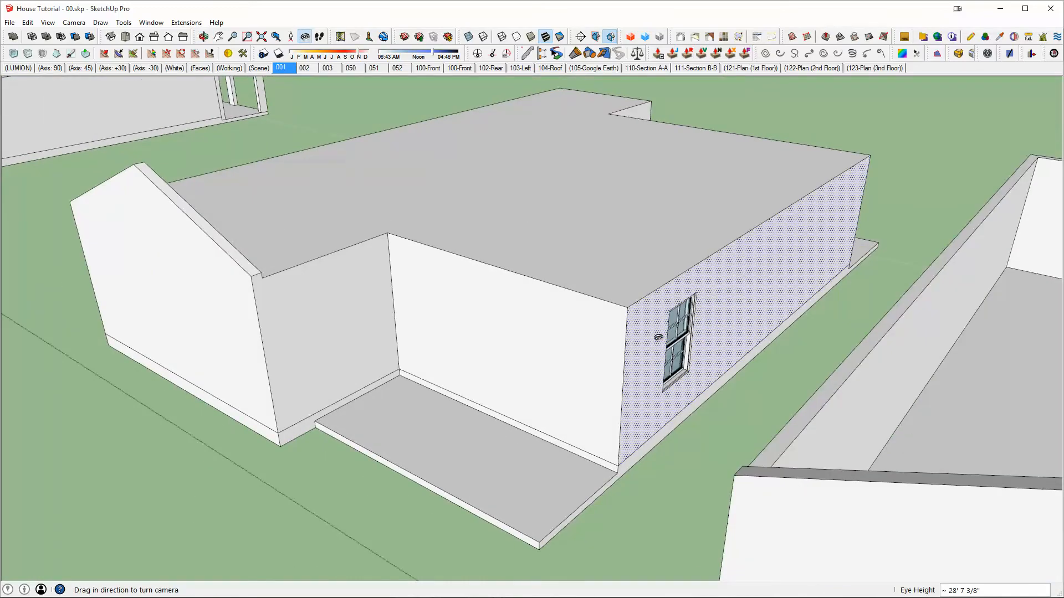
# Copy the window farther back along the closed copy's long side wall
pyautogui.scroll(-4, 734, 325)
pyautogui.moveTo(736, 324); pyautogui.dragTo(570, 384, button='middle')
pyautogui.press('space')
pyautogui.click(526, 397)
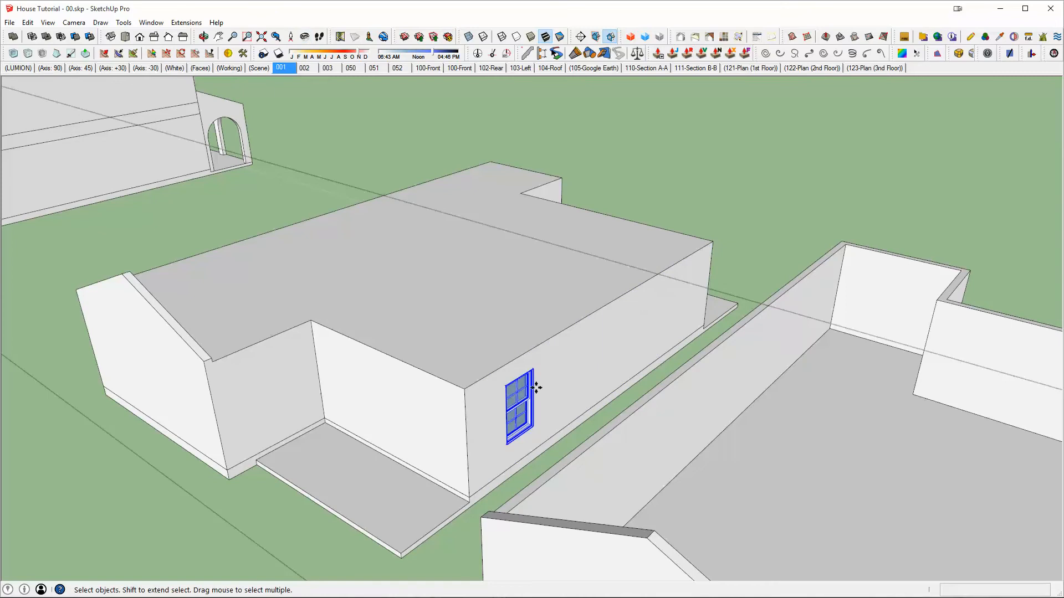
pyautogui.scroll(3, 536, 388)
pyautogui.press('ctrl')
pyautogui.click(538, 365)
pyautogui.click(676, 283)
# Delete the window from the open-topped copy's outer side wall
pyautogui.moveTo(712, 293); pyautogui.dragTo(409, 268, button='middle')
pyautogui.scroll(-5, 668, 312)
pyautogui.scroll(3, 469, 485)
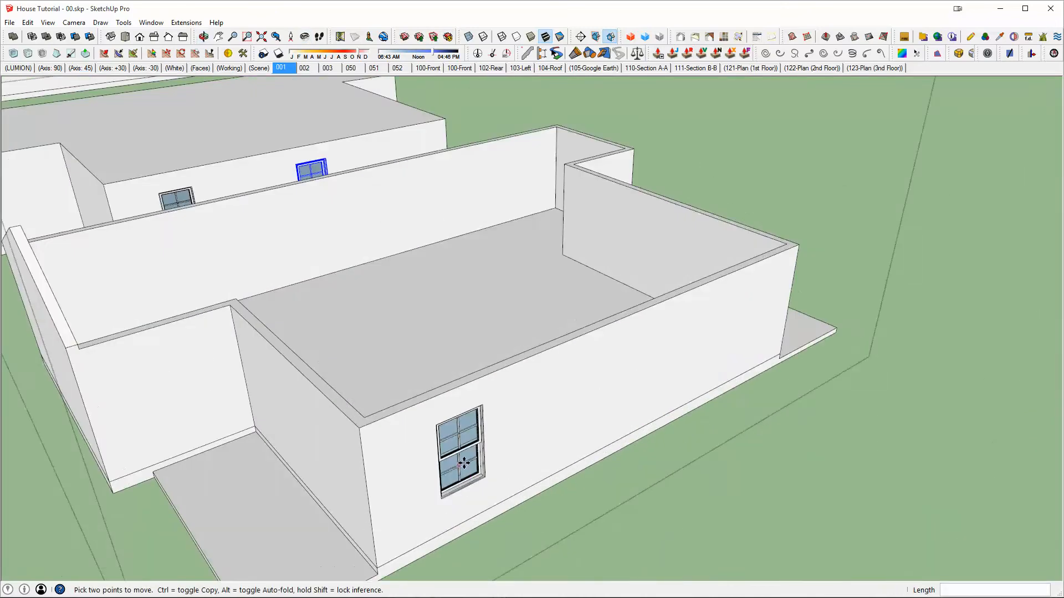
pyautogui.press('space')
pyautogui.click(463, 437)
pyautogui.scroll(-2, 507, 404)
pyautogui.moveTo(427, 380); pyautogui.dragTo(735, 283, button='middle')
pyautogui.moveTo(553, 363); pyautogui.dragTo(702, 391, button='middle')
pyautogui.scroll(-5, 710, 438)
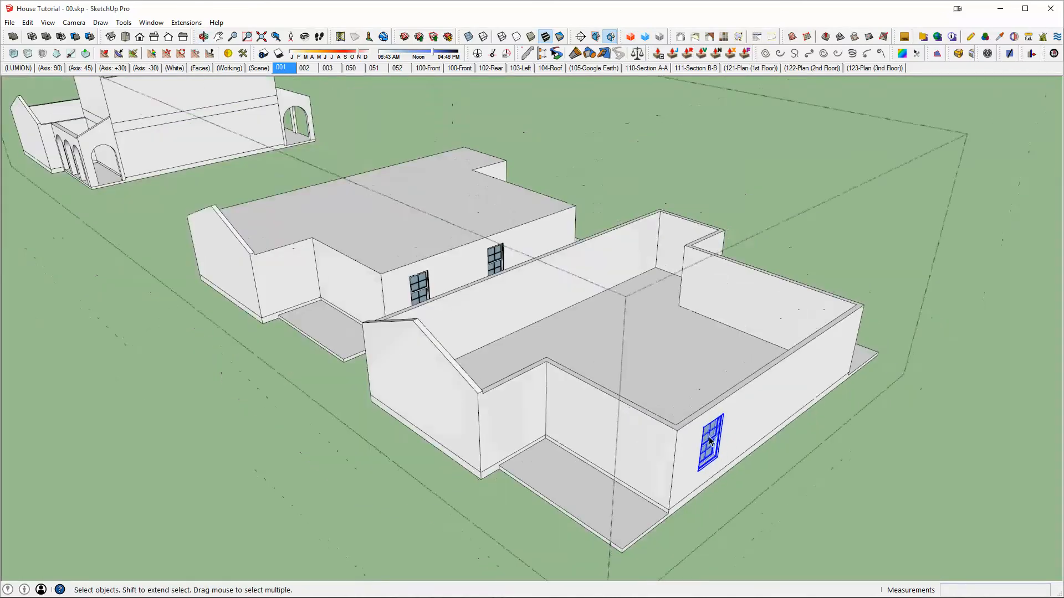
pyautogui.moveTo(710, 438); pyautogui.dragTo(696, 418, button='middle')
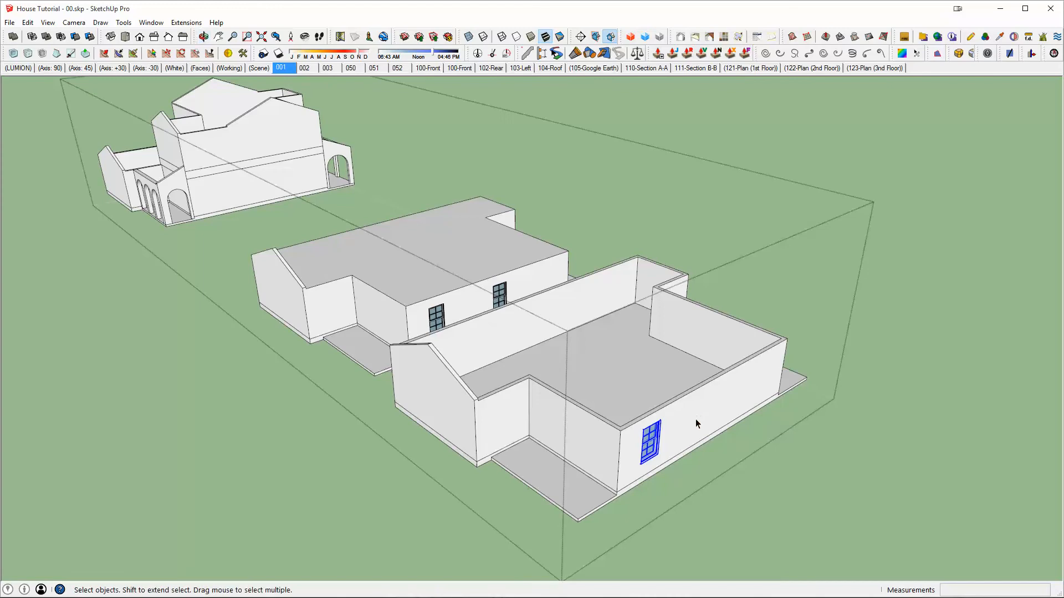
pyautogui.scroll(-3, 693, 418)
# Select all the connected wall geometry of the open-topped copy and make it a group
pyautogui.scroll(2, 663, 437)
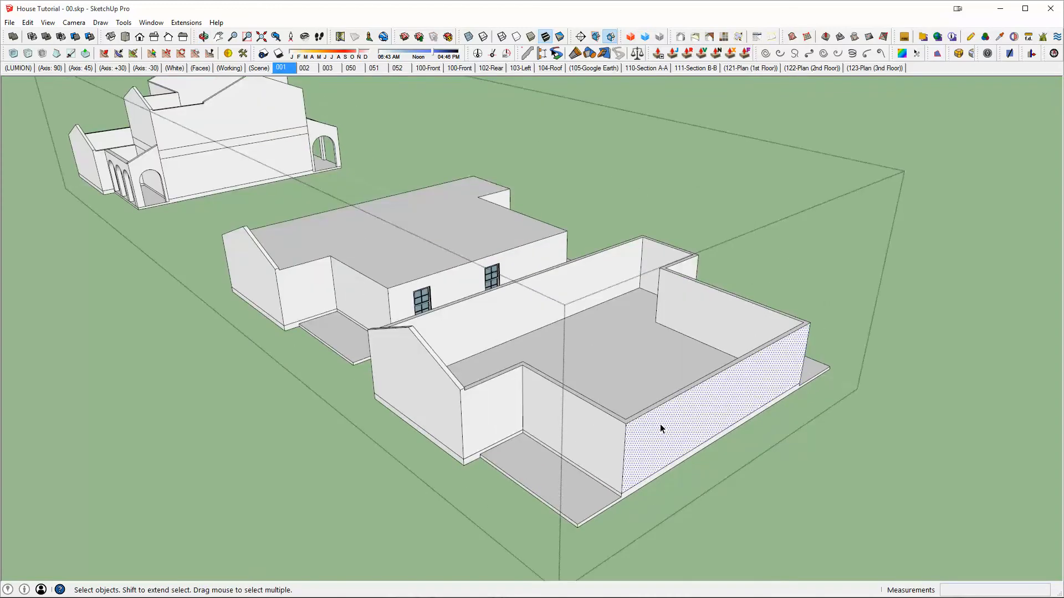
pyautogui.tripleClick(660, 423)
pyautogui.press('Escape')
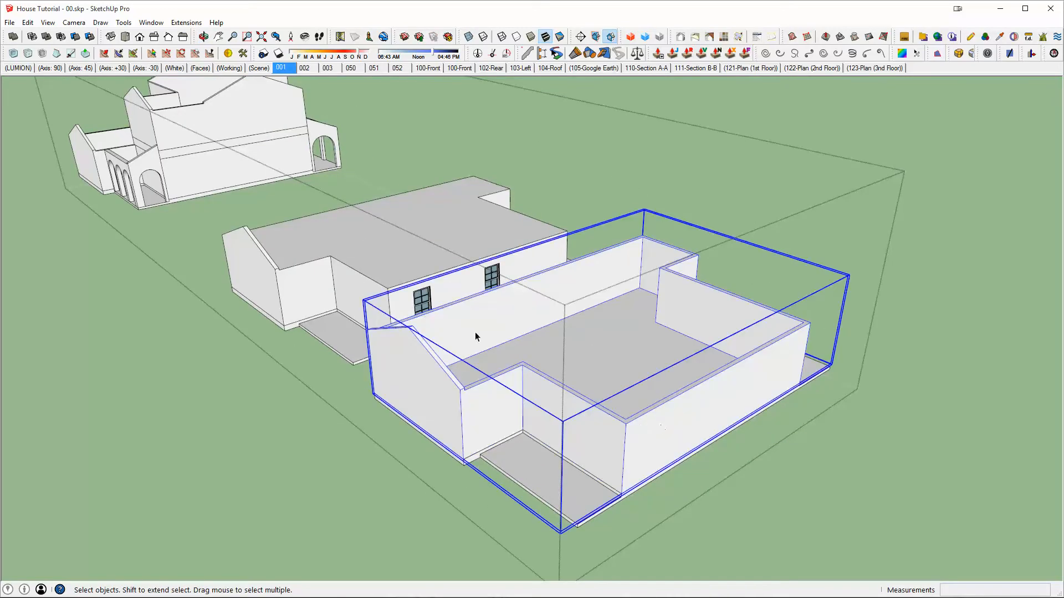
# Copy the closed copy's front window 50' onto the open-topped copy's outer side wall, using the matching wall corners as references
pyautogui.scroll(2, 475, 332)
pyautogui.click(409, 294)
pyautogui.press('m')
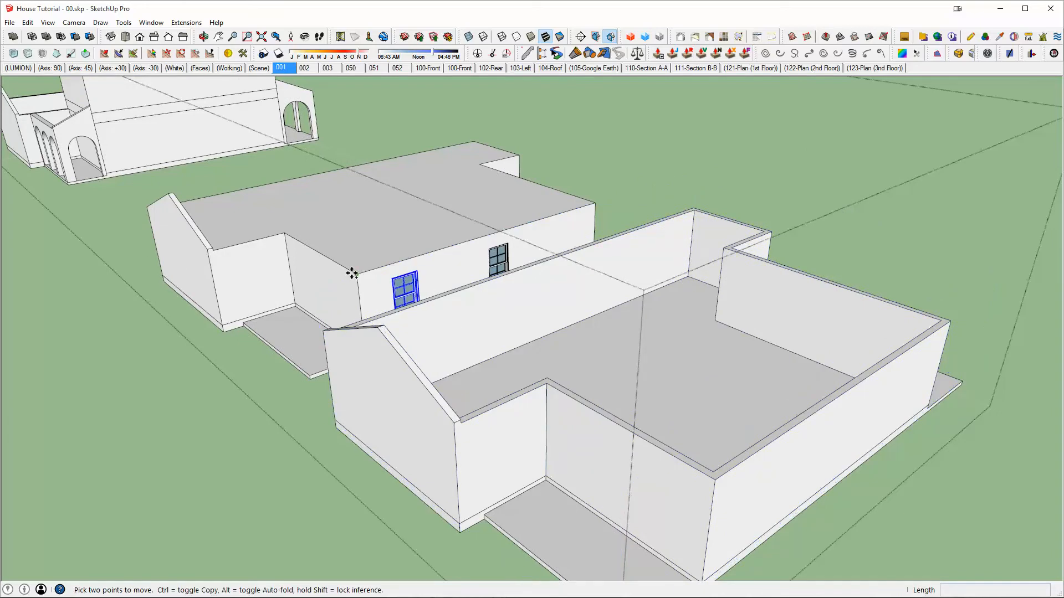
pyautogui.press('ctrl')
pyautogui.click(357, 274)
pyautogui.click(826, 493)
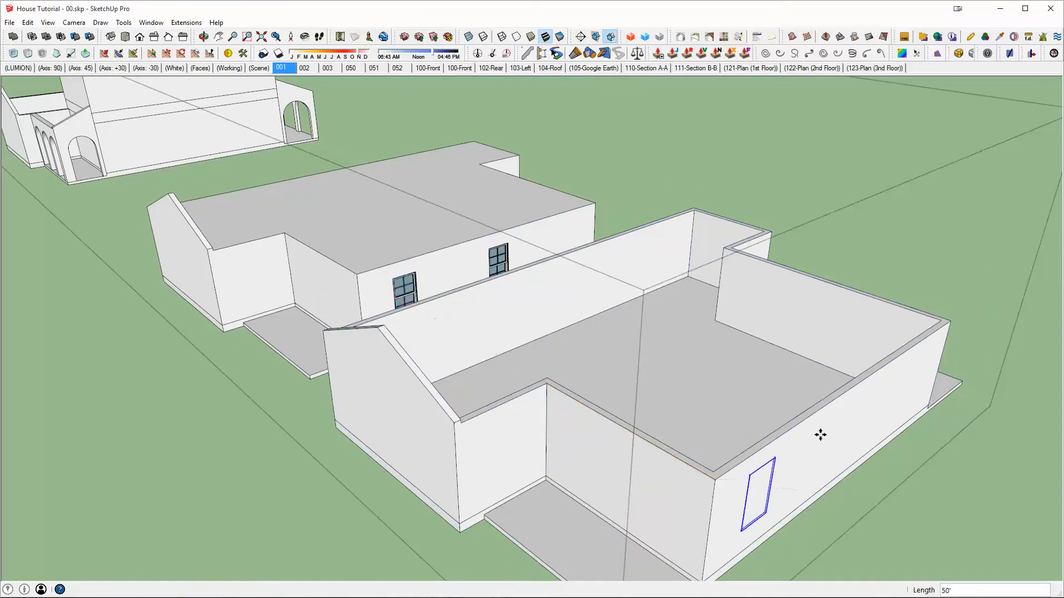
pyautogui.moveTo(824, 444); pyautogui.dragTo(713, 419, button='middle')
pyautogui.scroll(3, 713, 483)
pyautogui.keyDown('shift'); pyautogui.moveTo(713, 483); pyautogui.dragTo(754, 310, button='middle'); pyautogui.keyUp('shift')
pyautogui.press('space')
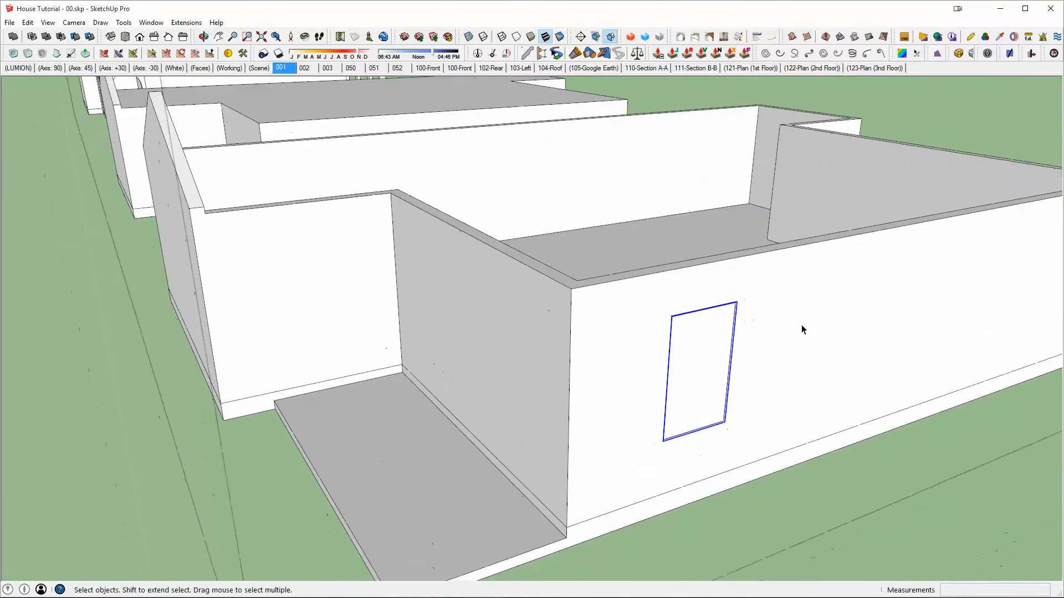
# Open the open-topped copy's wall group for editing and draw a rectangle over the window's outline on the outer face
pyautogui.doubleClick(777, 295)
pyautogui.hotkey('shift', 'h')
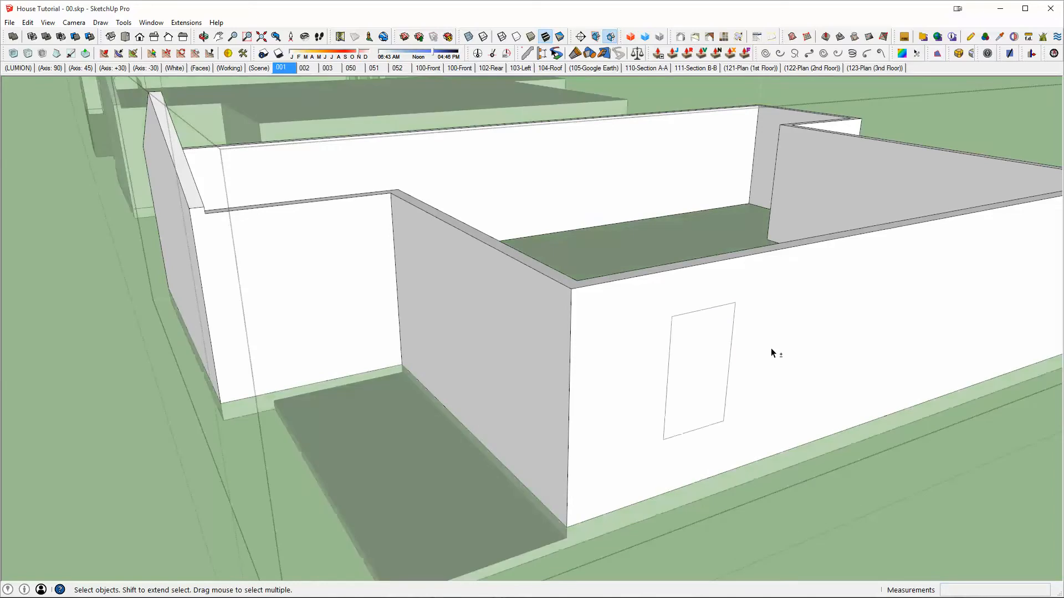
pyautogui.moveTo(771, 348); pyautogui.dragTo(811, 238, button='middle')
pyautogui.click(811, 238)
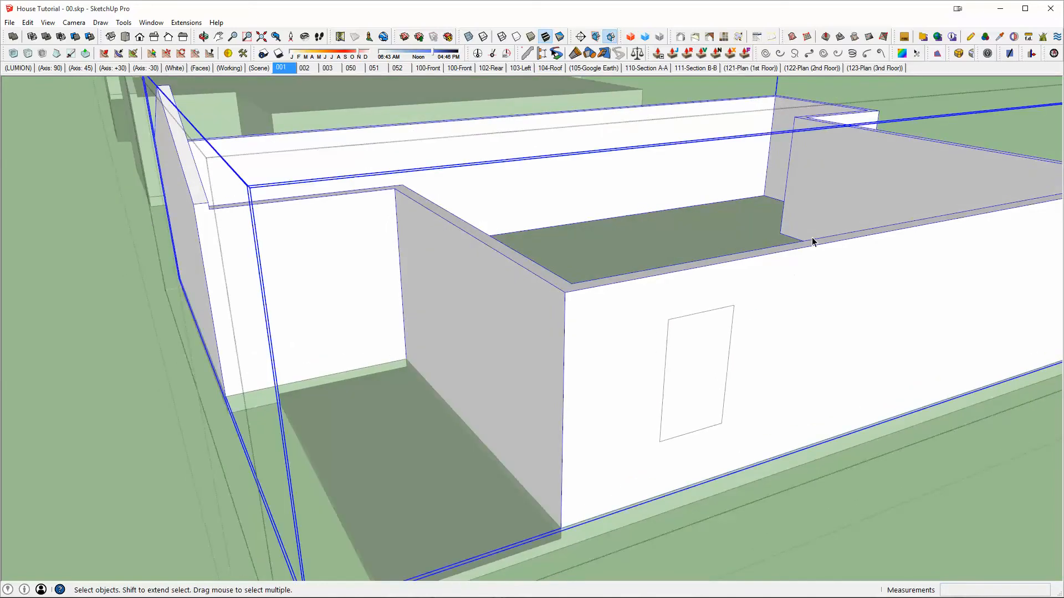
pyautogui.tripleClick(839, 304)
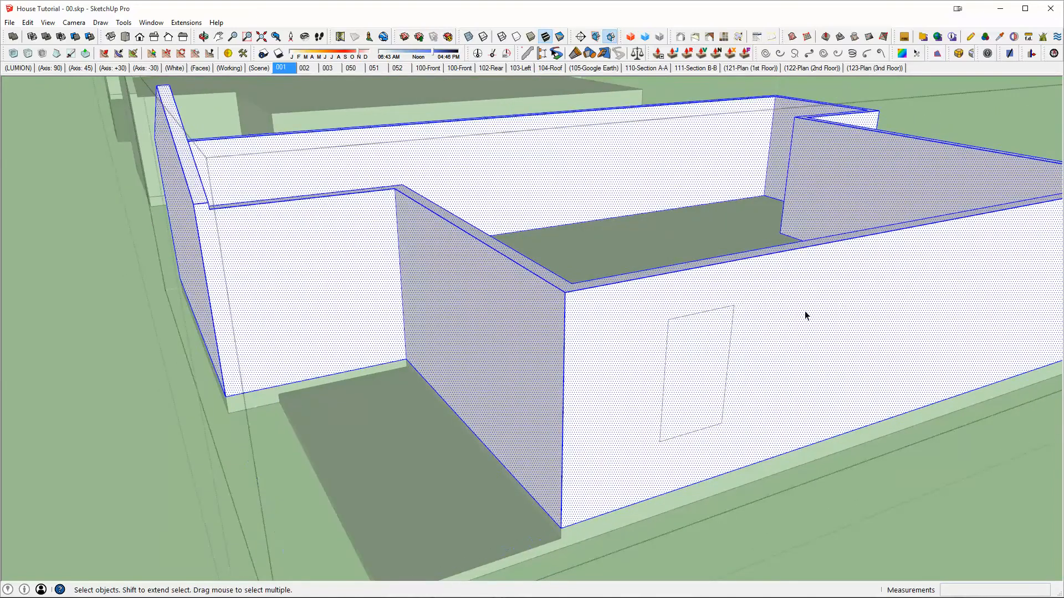
pyautogui.scroll(2, 776, 314)
pyautogui.press('r')
pyautogui.click(634, 322)
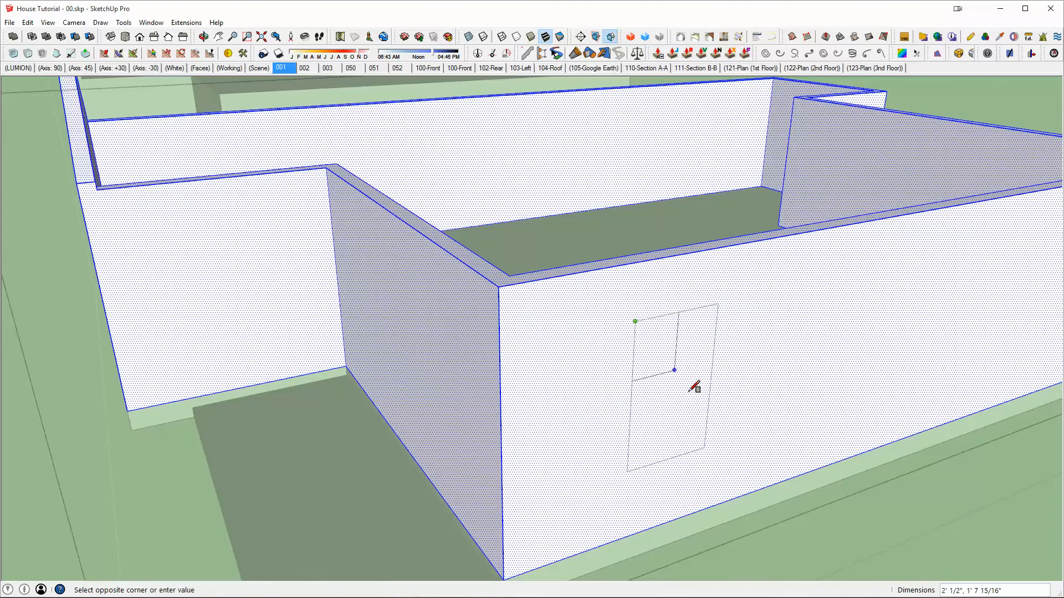
pyautogui.click(705, 447)
# Push the rectangle through the full wall thickness to cut the window opening, and close the group
pyautogui.press('p')
pyautogui.scroll(2, 705, 421)
pyautogui.click(667, 316)
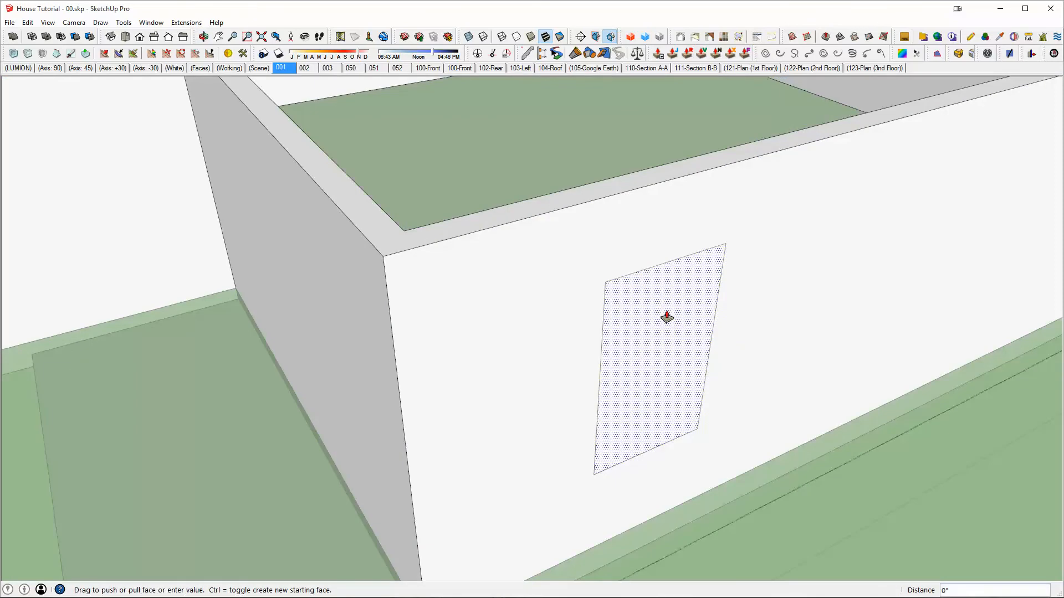
pyautogui.click(575, 198)
pyautogui.press('space')
pyautogui.press('Escape')
# Examine the window and its opening from both sides of the open-topped copy's wall
pyautogui.scroll(-4, 647, 270)
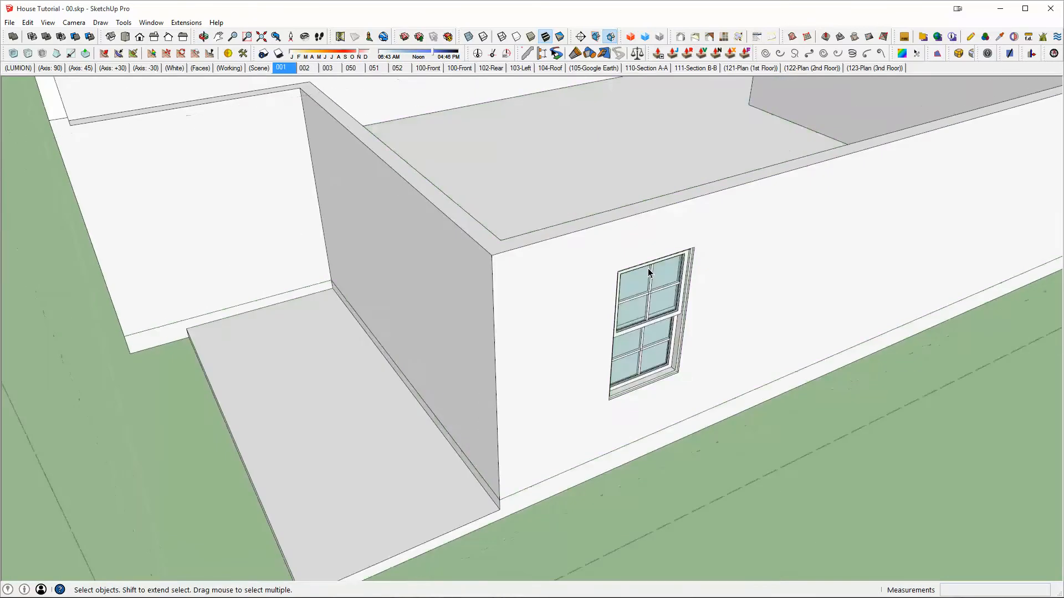
pyautogui.moveTo(649, 273); pyautogui.dragTo(563, 148, button='middle')
pyautogui.scroll(4, 562, 154)
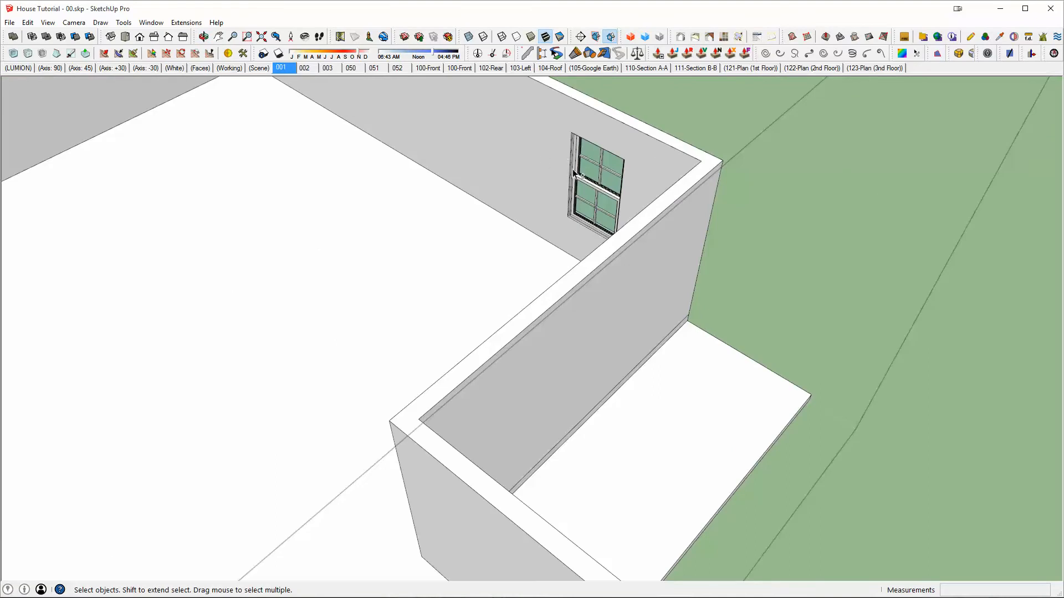
pyautogui.press('i')
pyautogui.moveTo(587, 229); pyautogui.dragTo(5, 257, button='middle')
pyautogui.press('i')
pyautogui.moveTo(291, 316); pyautogui.dragTo(693, 487, button='middle')
pyautogui.scroll(-4, 523, 392)
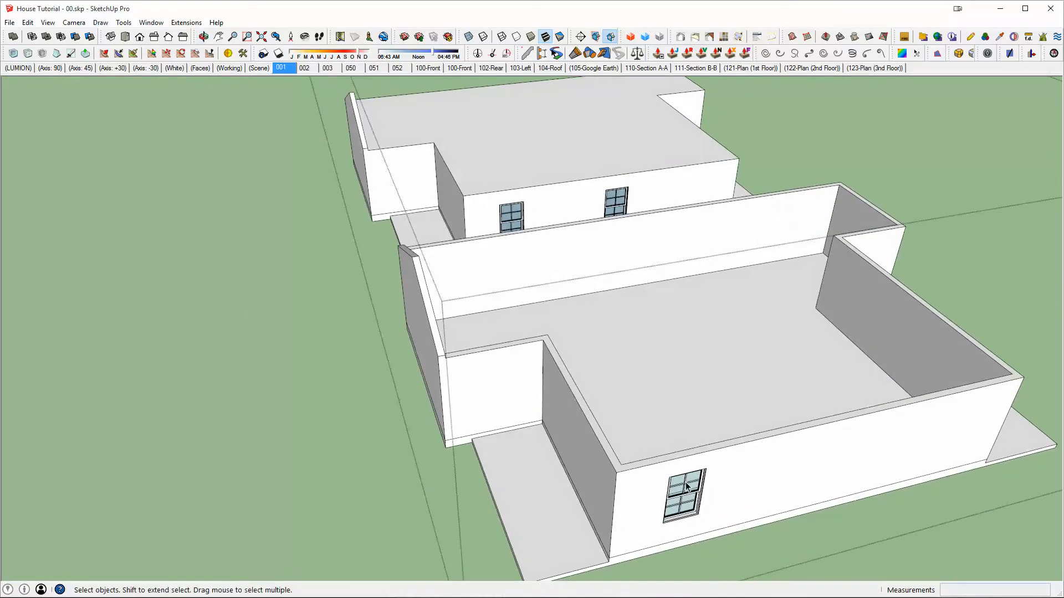
# Move the closed copy's front window 60" back along the side wall
pyautogui.scroll(-2, 691, 486)
pyautogui.moveTo(554, 247); pyautogui.dragTo(525, 281, button='middle')
pyautogui.scroll(3, 524, 281)
pyautogui.click(508, 261)
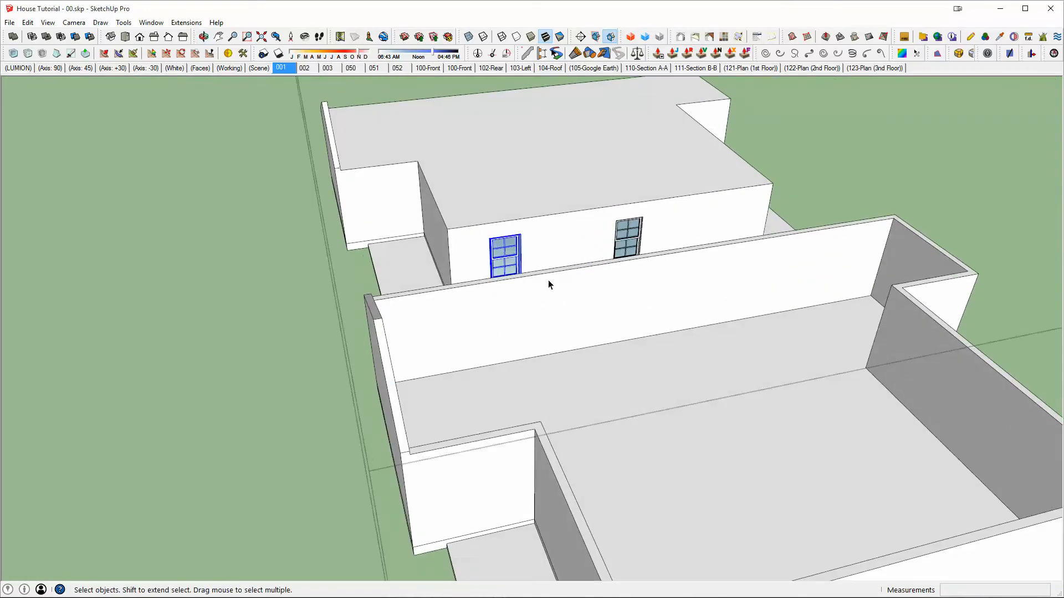
pyautogui.press('m')
pyautogui.click(534, 237)
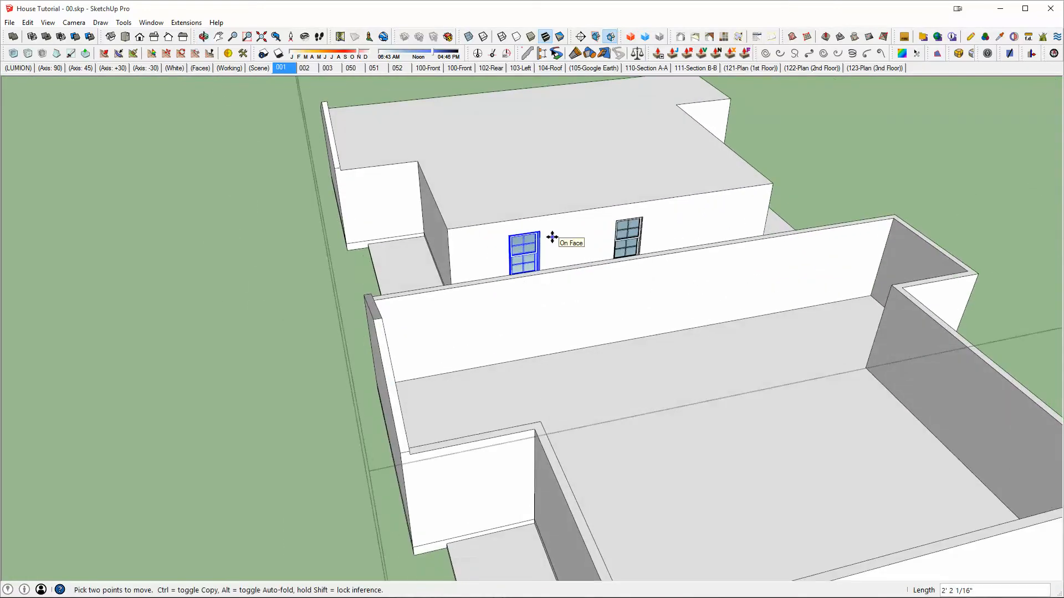
pyautogui.write('60')
pyautogui.press('Return')
# Move the window on the open-topped copy 60" back along its outer side wall
pyautogui.scroll(-3, 552, 237)
pyautogui.scroll(2, 546, 263)
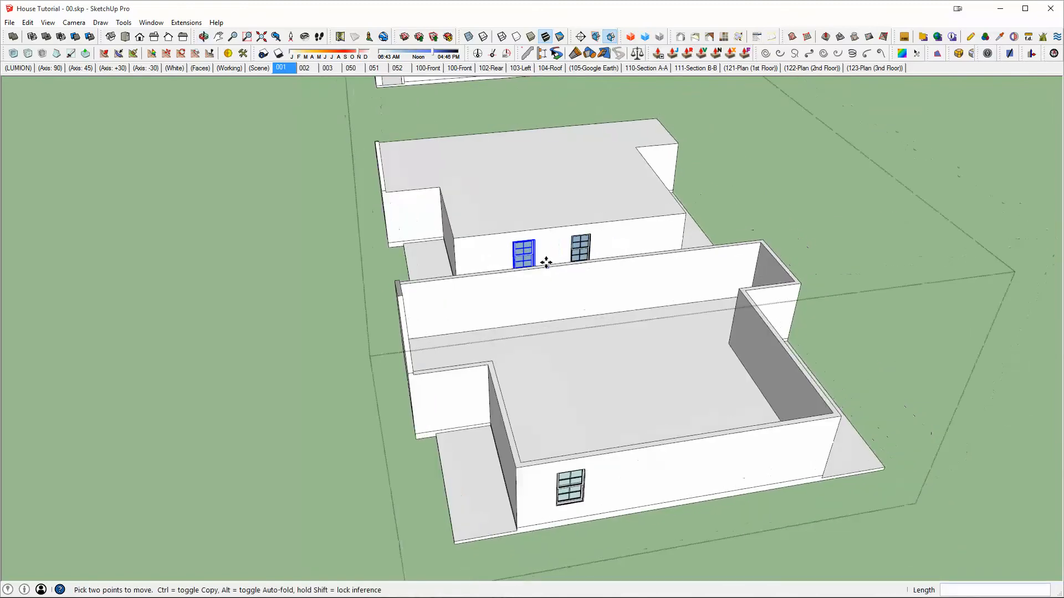
pyautogui.scroll(1, 602, 378)
pyautogui.keyDown('shift'); pyautogui.moveTo(603, 378); pyautogui.dragTo(632, 254, button='middle'); pyautogui.keyUp('shift')
pyautogui.press('space')
pyautogui.click(595, 377)
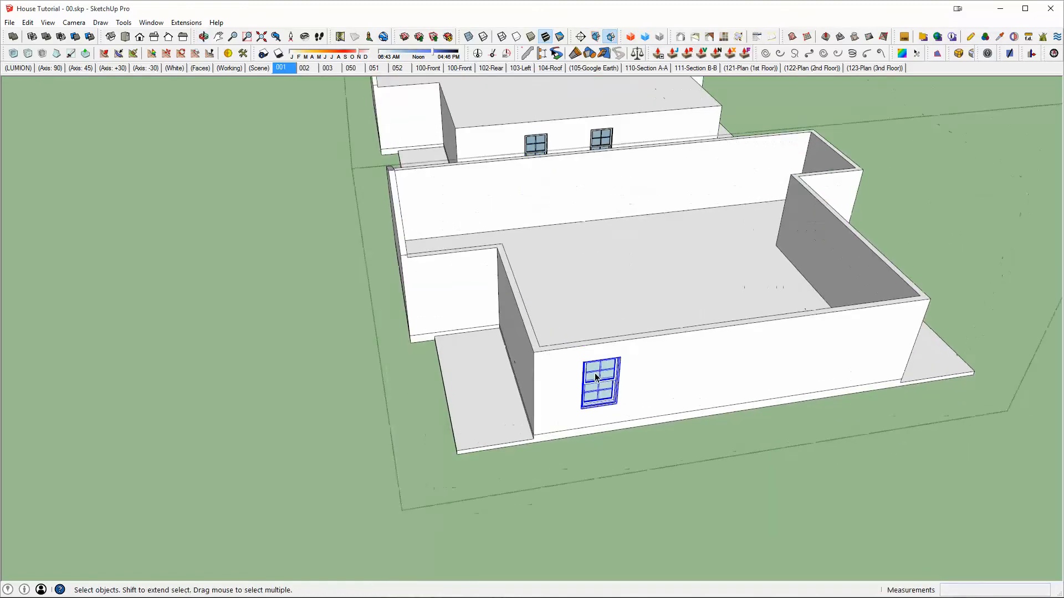
pyautogui.press('m')
pyautogui.click(651, 371)
pyautogui.write("6'")
pyautogui.press('Return')
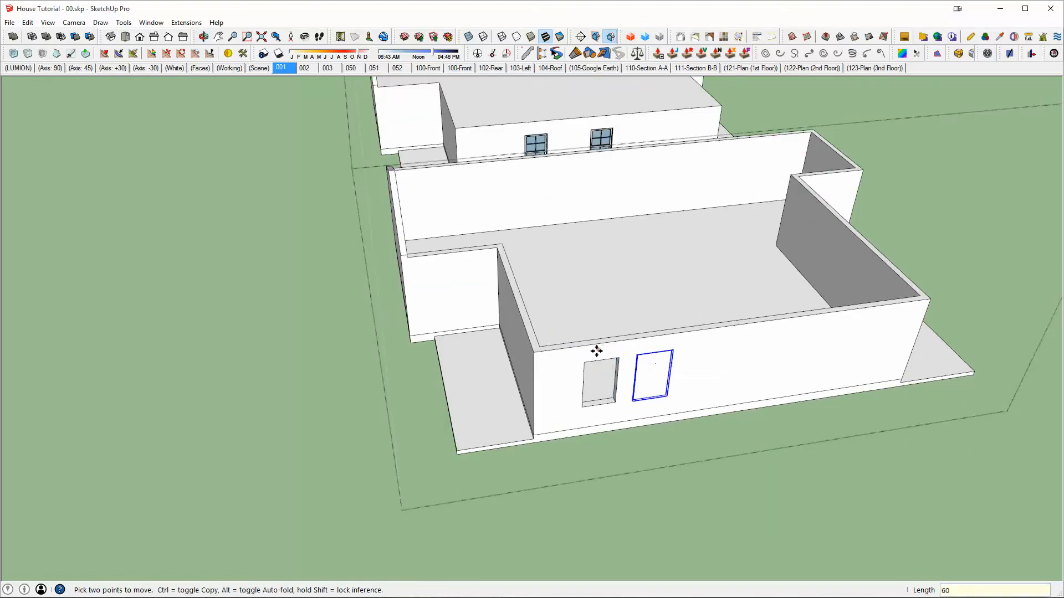
# Within the open-topped copy's wall group, move the window opening's geometry 60" along the wall to match the window
pyautogui.press('space')
pyautogui.doubleClick(581, 362)
pyautogui.moveTo(569, 307); pyautogui.dragTo(607, 404)
pyautogui.press('m')
pyautogui.click(648, 413)
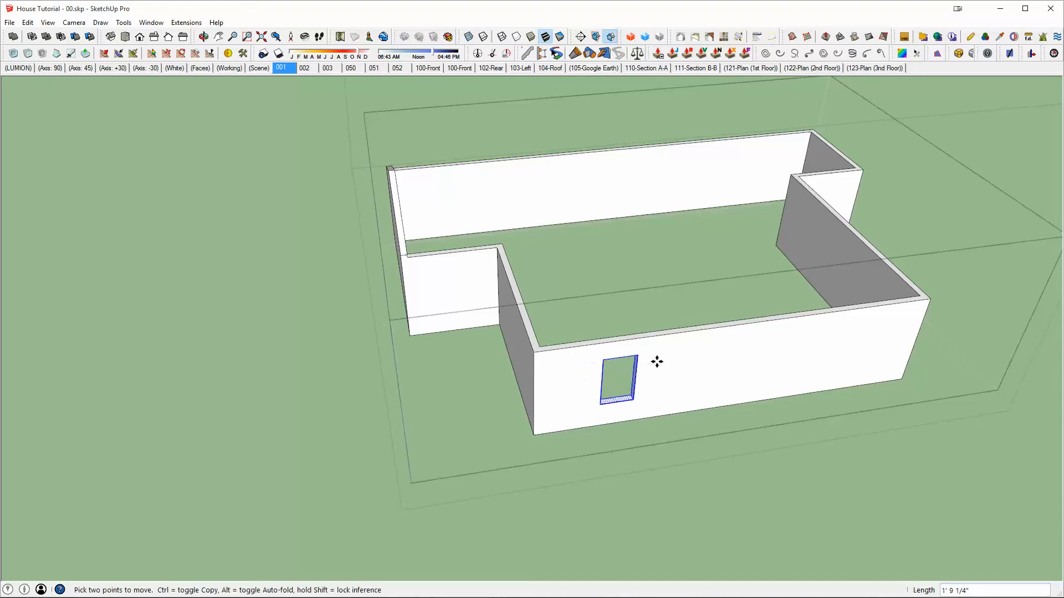
pyautogui.write('60')
pyautogui.press('Return')
pyautogui.press('Escape')
pyautogui.press('space')
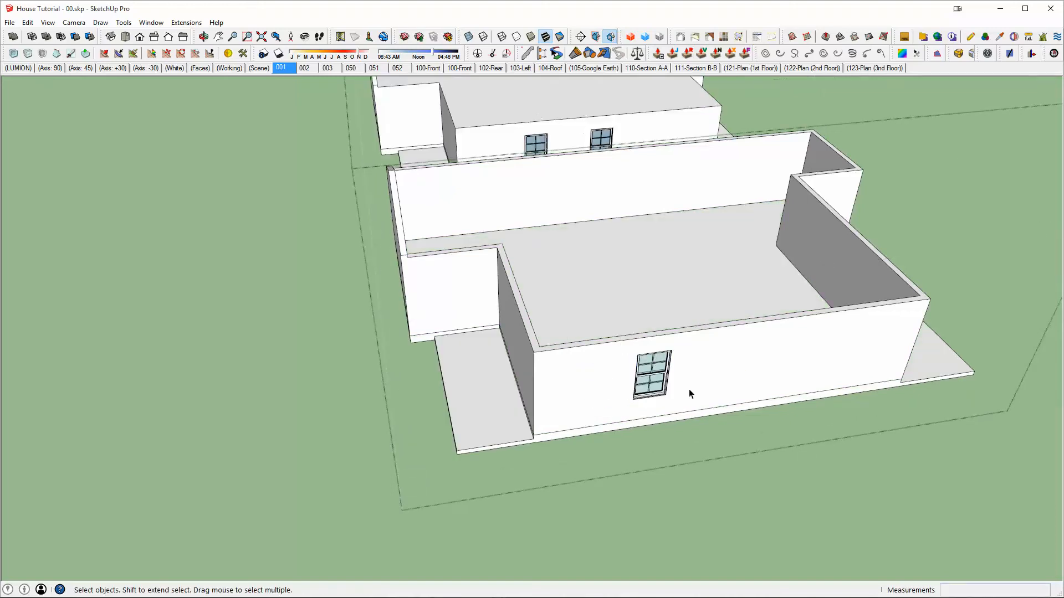
pyautogui.moveTo(649, 363); pyautogui.dragTo(663, 373, button='middle')
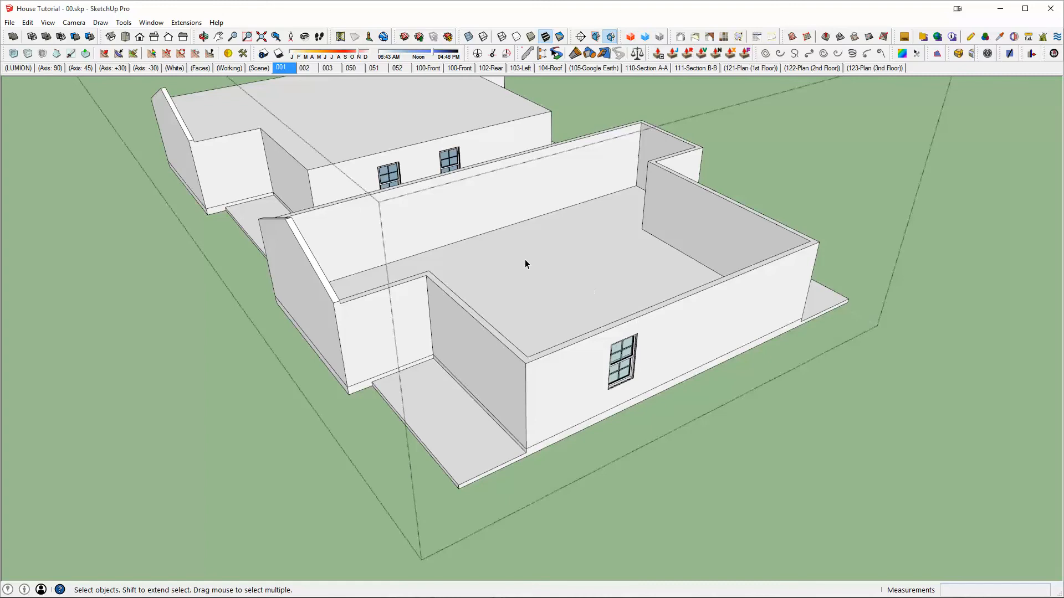
pyautogui.moveTo(533, 244); pyautogui.dragTo(503, 196, button='middle')
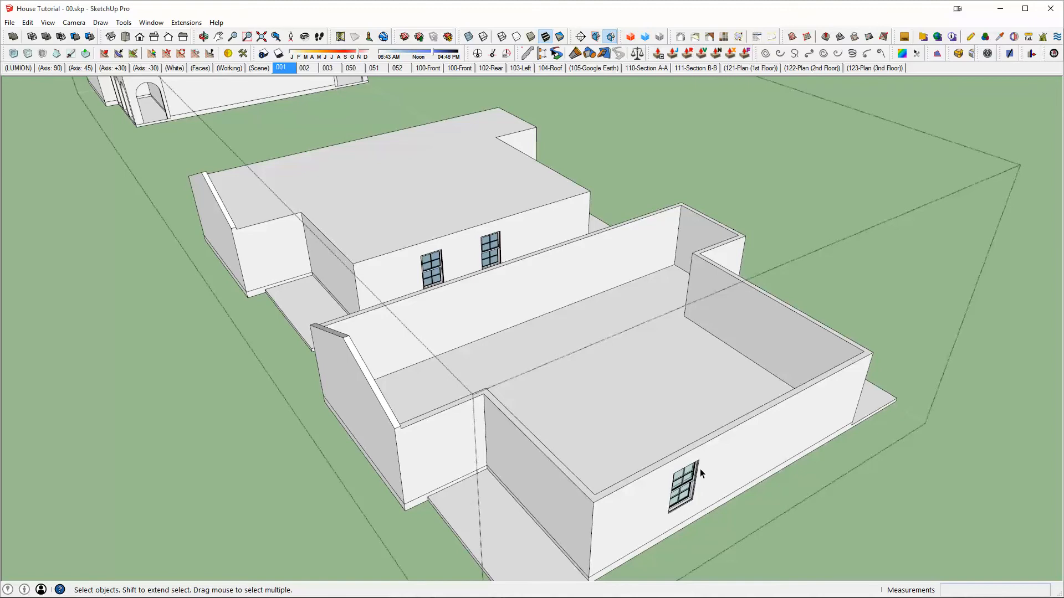
# Try to reverse the top face of the closed copy's walls
pyautogui.moveTo(700, 470); pyautogui.dragTo(683, 439, button='middle')
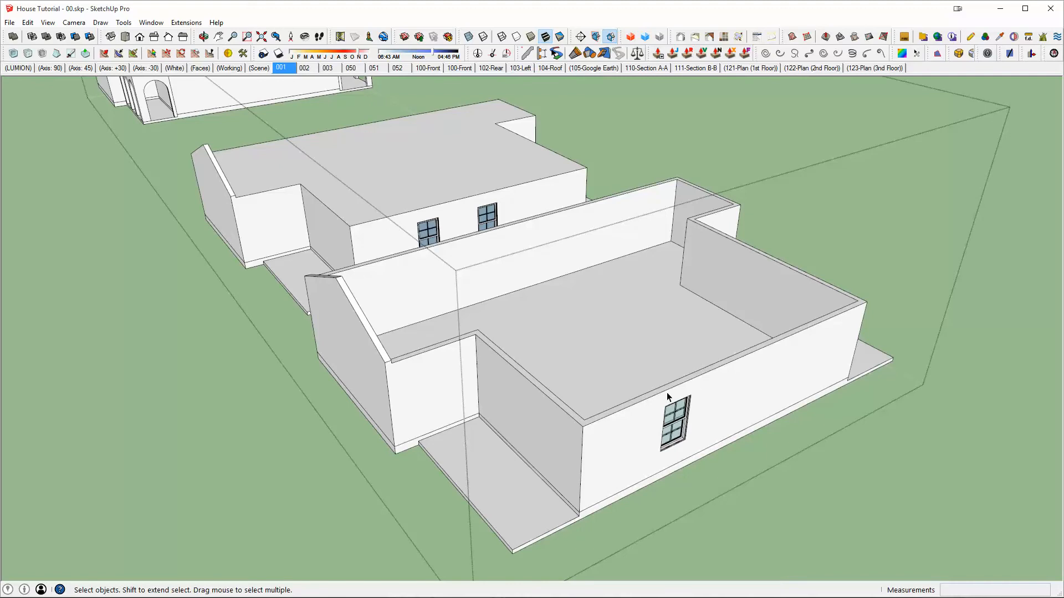
pyautogui.moveTo(667, 395); pyautogui.dragTo(769, 426, button='middle')
pyautogui.keyDown('shift'); pyautogui.moveTo(679, 404); pyautogui.dragTo(898, 419, button='middle'); pyautogui.keyUp('shift')
pyautogui.scroll(3, 502, 254)
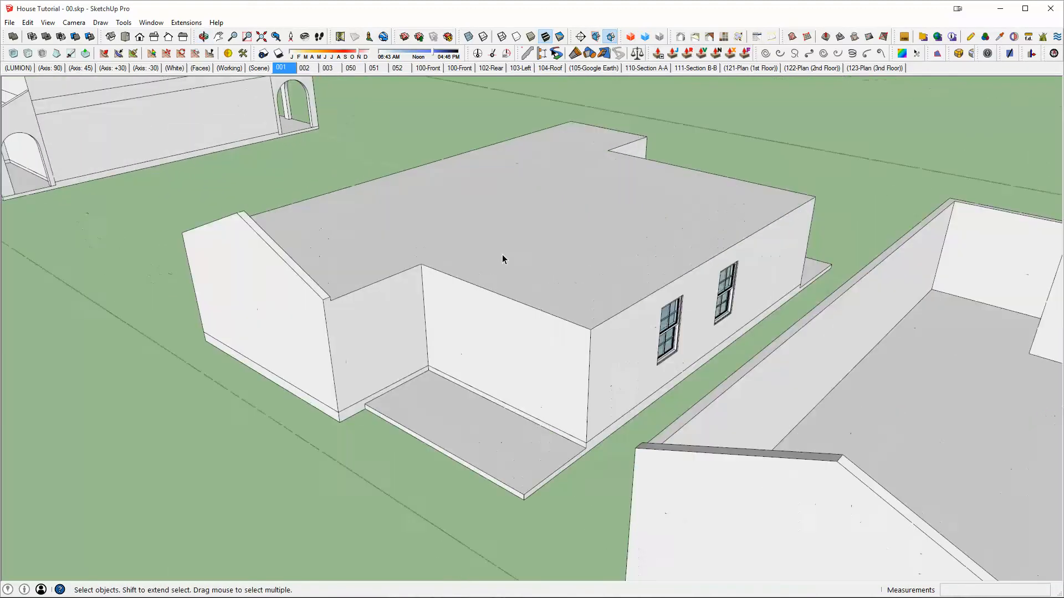
pyautogui.doubleClick(570, 236)
pyautogui.rightClick(569, 229)
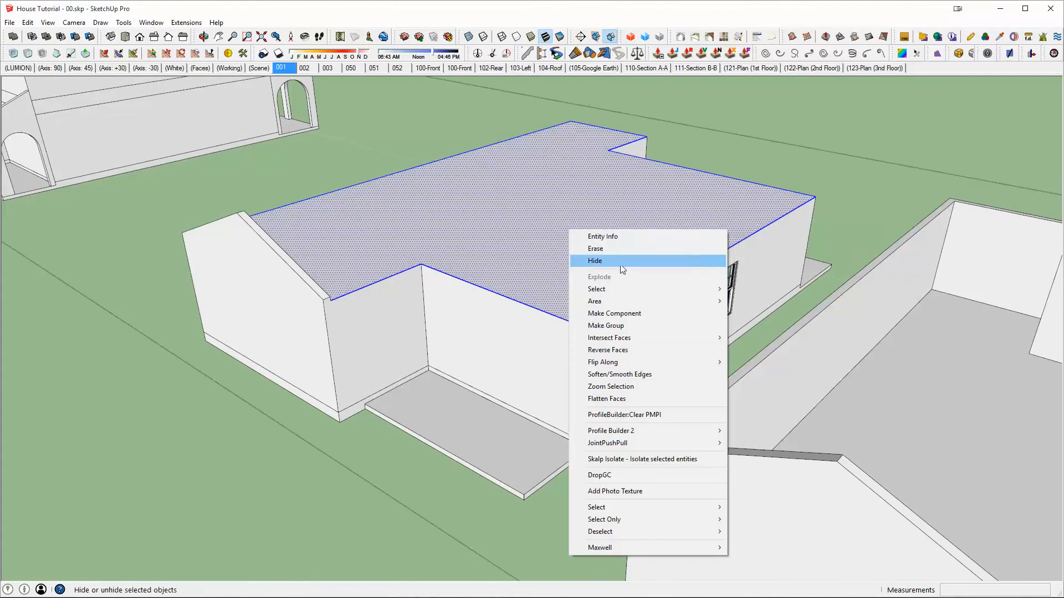
pyautogui.click(624, 351)
# Examine the windows from outside on the closed copy and on the open-topped copy, including the view through the glass
pyautogui.scroll(4, 628, 308)
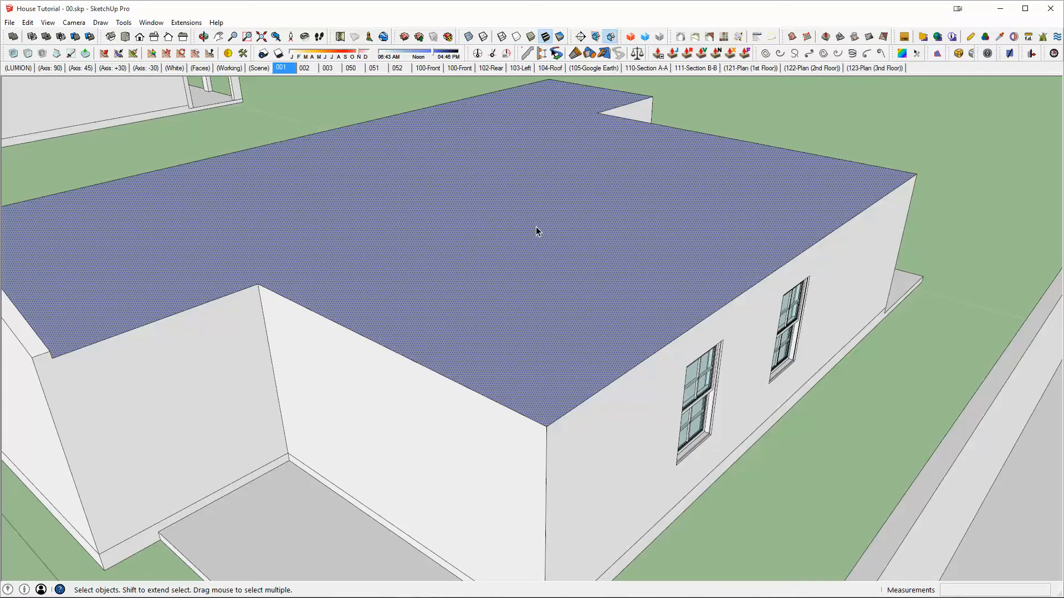
pyautogui.moveTo(745, 386); pyautogui.dragTo(684, 359, button='middle')
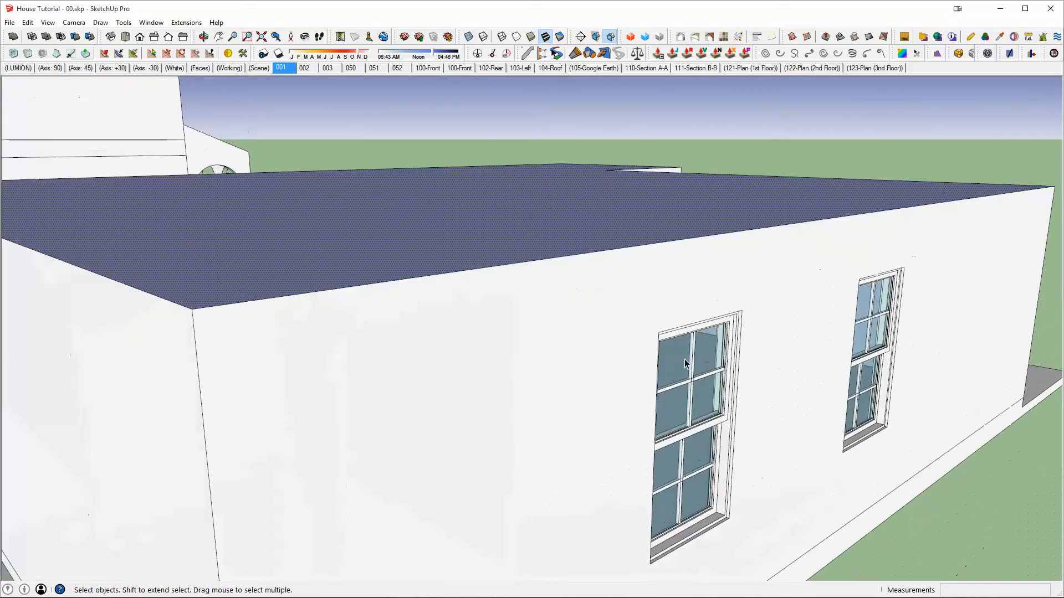
pyautogui.scroll(8, 698, 387)
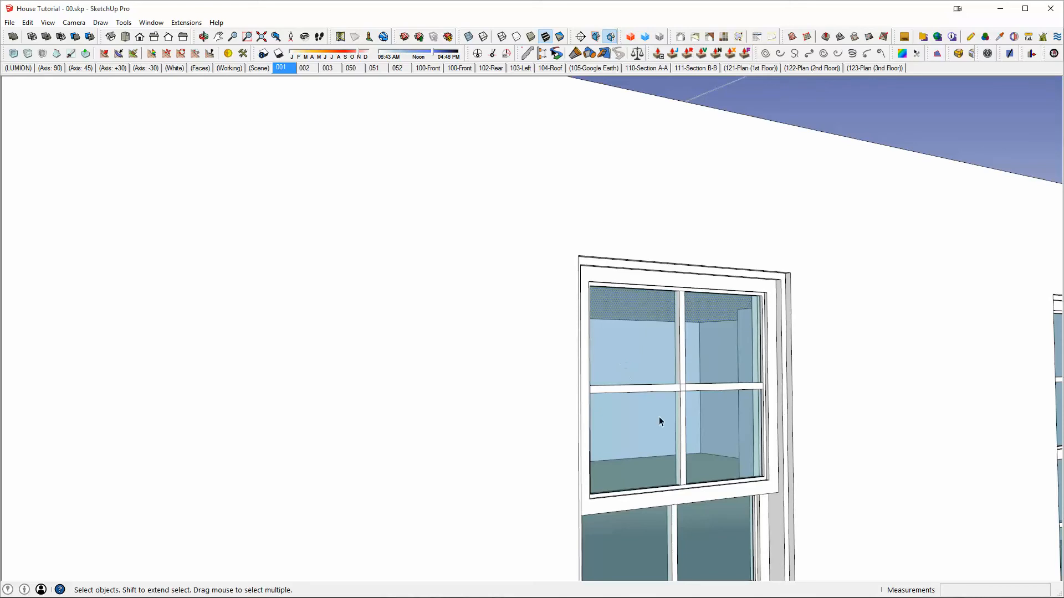
pyautogui.moveTo(660, 353); pyautogui.dragTo(753, 414, button='middle')
pyautogui.scroll(-5, 753, 414)
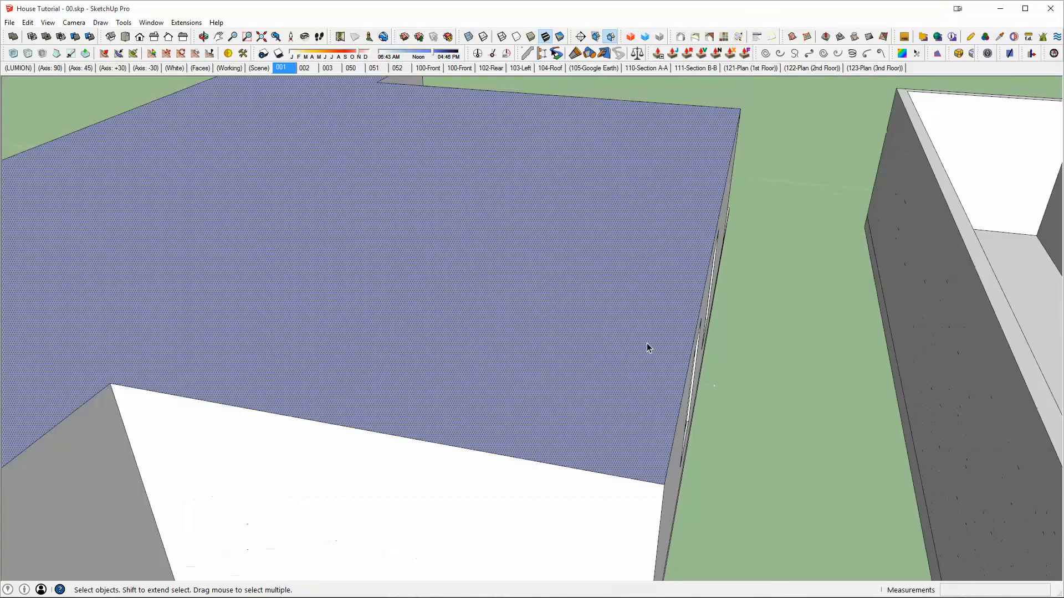
pyautogui.scroll(-5, 608, 293)
pyautogui.moveTo(615, 305); pyautogui.dragTo(729, 394, button='middle')
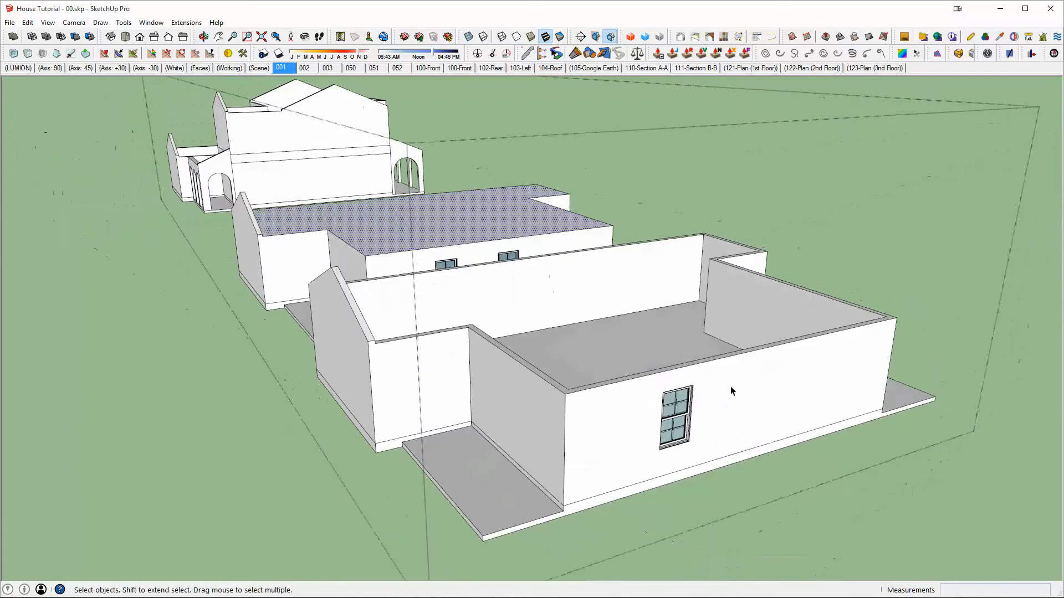
pyautogui.scroll(5, 615, 436)
pyautogui.moveTo(615, 436); pyautogui.dragTo(623, 290, button='middle')
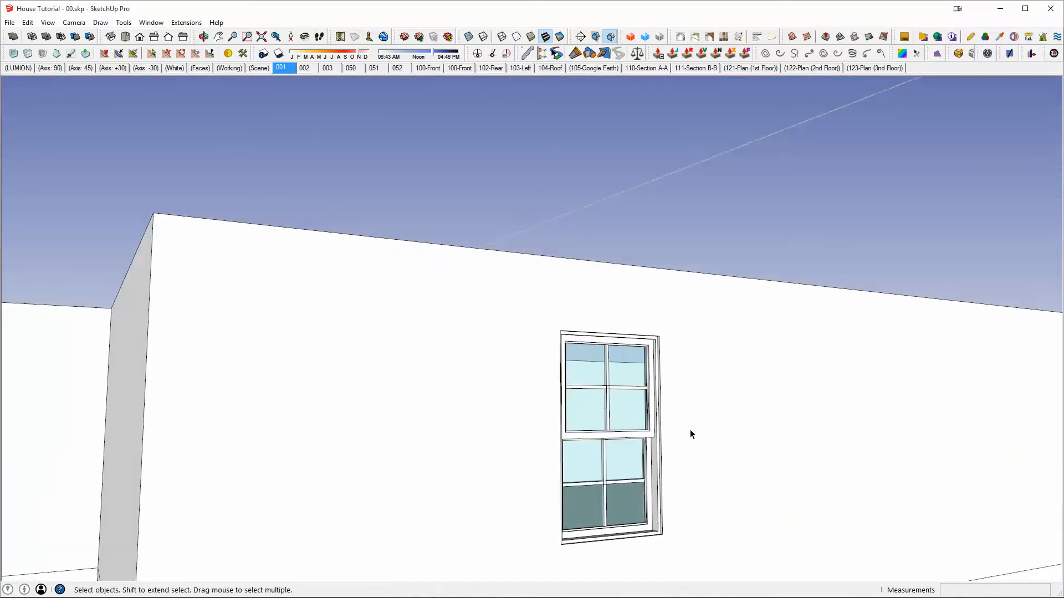
pyautogui.moveTo(690, 430); pyautogui.dragTo(648, 427, button='middle')
pyautogui.scroll(-2, 651, 390)
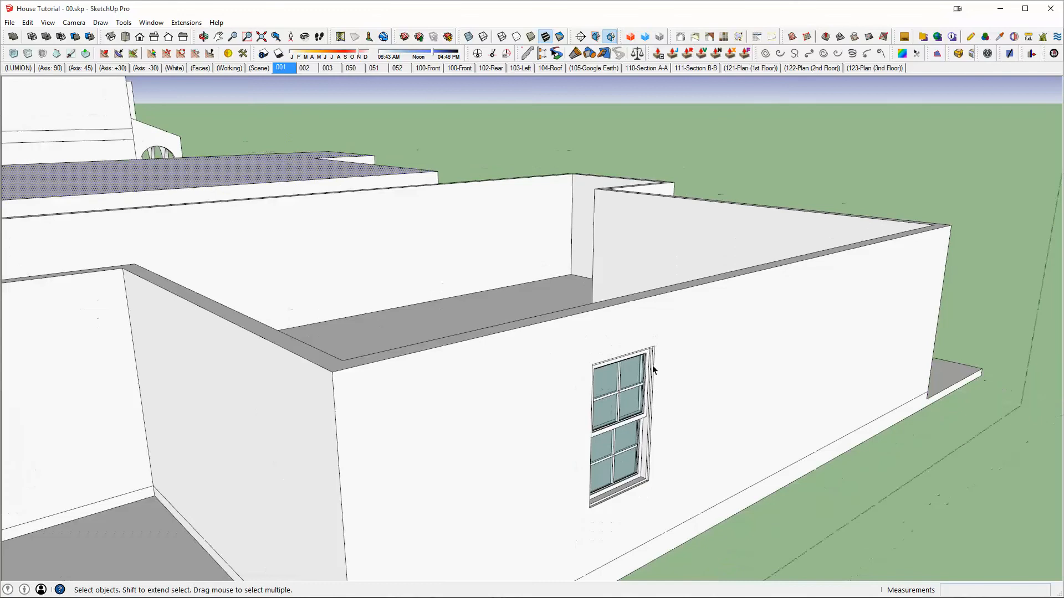
pyautogui.click(578, 446)
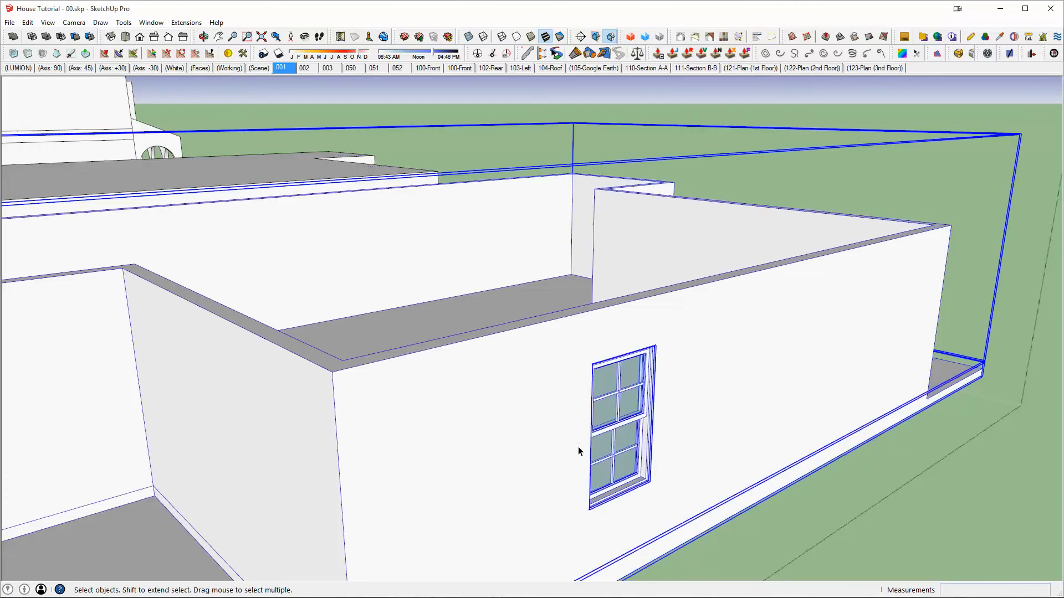
pyautogui.scroll(-5, 577, 447)
pyautogui.moveTo(577, 446)
pyautogui.mouseDown(button='middle')
pyautogui.moveTo(606, 485)
pyautogui.moveTo(555, 427)
pyautogui.moveTo(576, 456)
pyautogui.mouseUp(button='middle')
pyautogui.scroll(2, 593, 460)
pyautogui.scroll(-3, 593, 461)
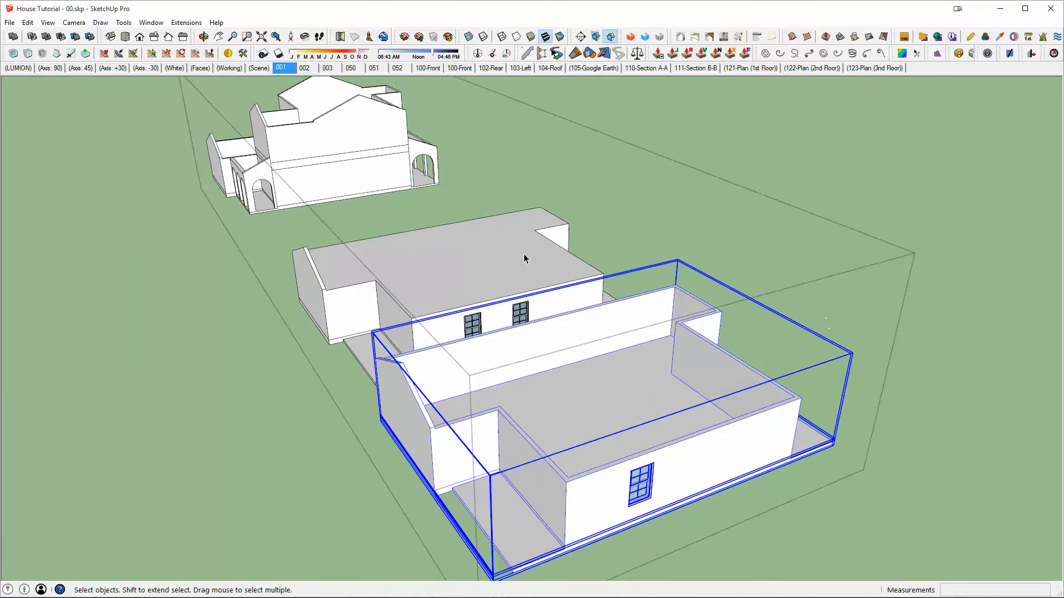
# Select all of the closed copy's connected wall geometry and make it a group
pyautogui.moveTo(494, 277); pyautogui.dragTo(613, 325, button='middle')
pyautogui.scroll(3, 646, 297)
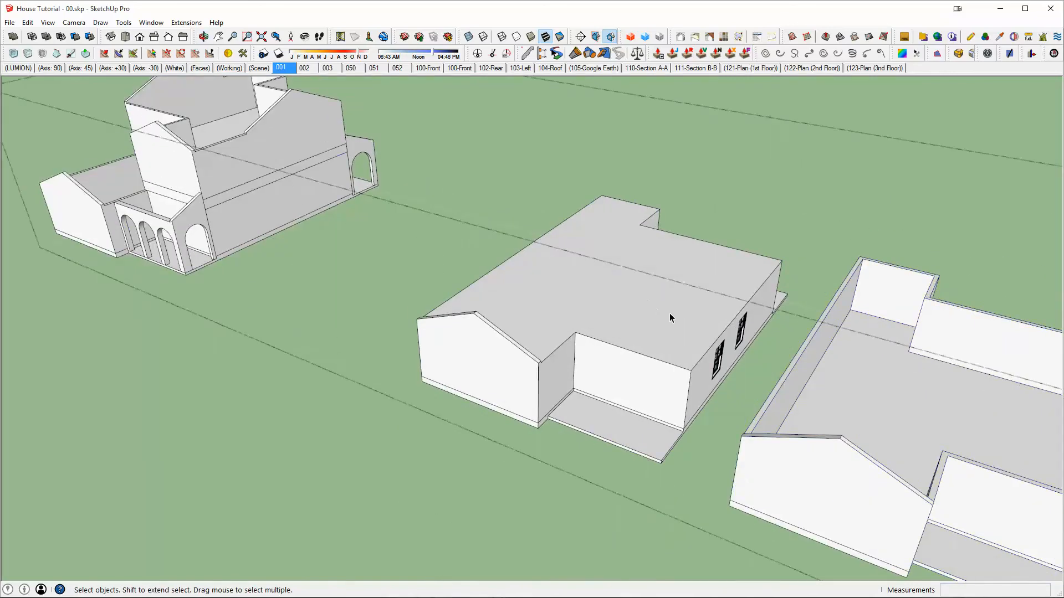
pyautogui.scroll(3, 676, 377)
pyautogui.click(676, 377)
pyautogui.tripleClick(676, 371)
pyautogui.scroll(3, 762, 382)
pyautogui.scroll(2, 641, 424)
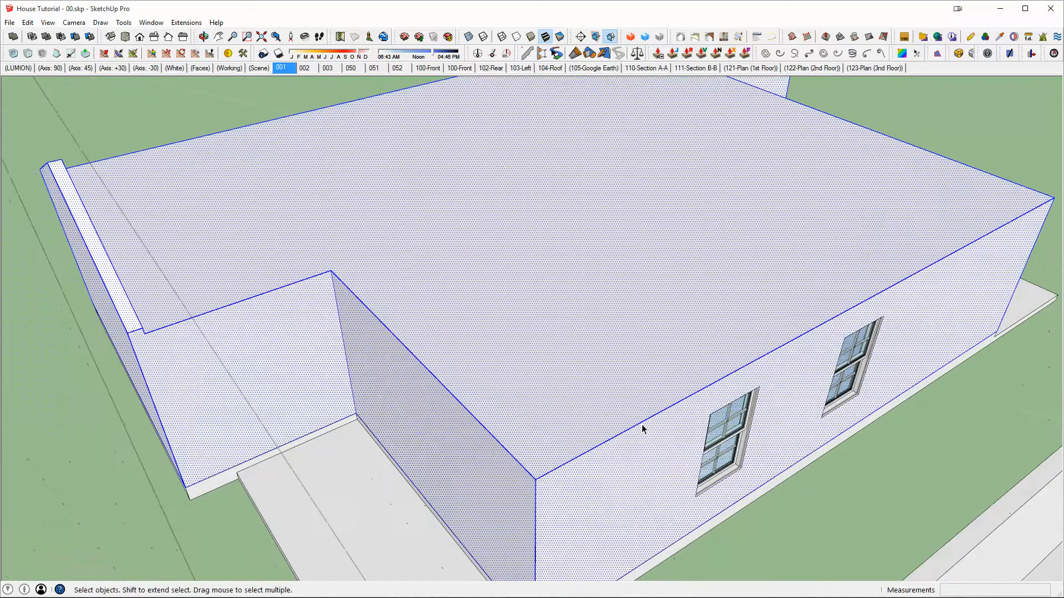
pyautogui.scroll(-5, 765, 423)
pyautogui.moveTo(832, 327); pyautogui.dragTo(540, 320, button='middle')
pyautogui.hotkey('ctrl', 'g')
pyautogui.moveTo(658, 297); pyautogui.dragTo(601, 354, button='middle')
pyautogui.scroll(2, 601, 352)
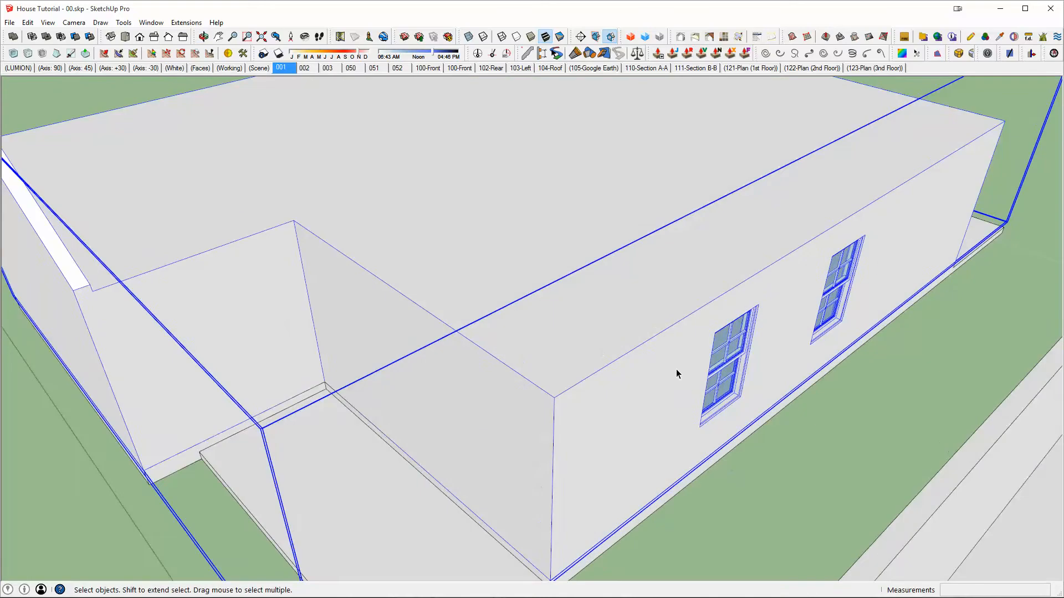
# Inside the closed copy's wall group, copy the rear window farther back along the side wall as a third window
pyautogui.doubleClick(692, 373)
pyautogui.scroll(2, 691, 375)
pyautogui.click(766, 356)
pyautogui.scroll(-2, 763, 353)
pyautogui.moveTo(759, 354); pyautogui.dragTo(482, 413, button='middle')
pyautogui.press('m')
pyautogui.click(681, 383)
pyautogui.press('ctrl')
pyautogui.moveTo(866, 349); pyautogui.dragTo(636, 387, button='middle')
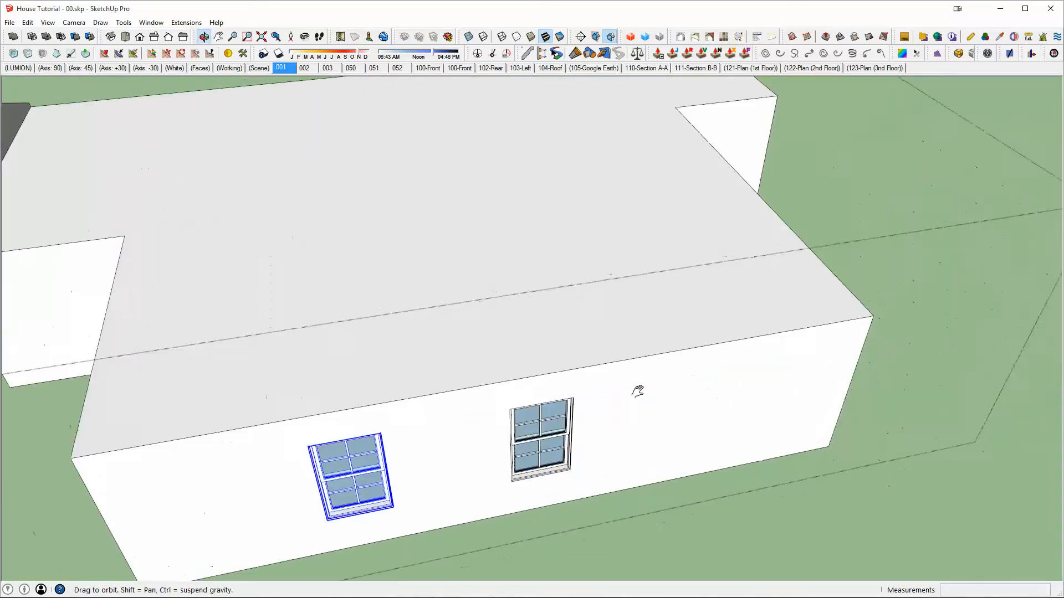
pyautogui.click(793, 361)
pyautogui.moveTo(793, 361); pyautogui.dragTo(751, 221, button='middle')
pyautogui.scroll(-4, 621, 385)
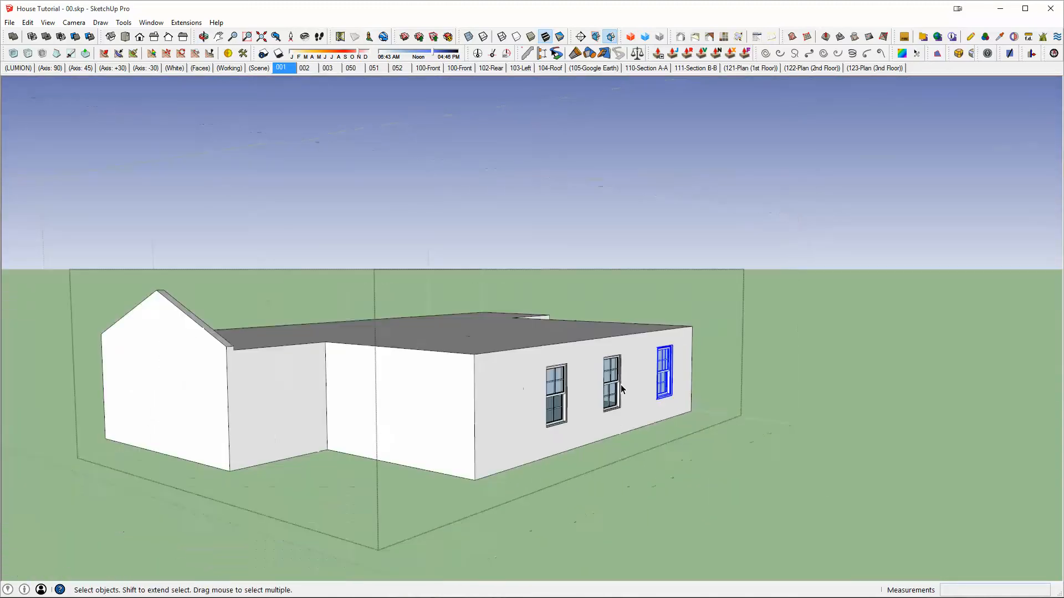
# Copy the open-topped copy's window 60" along its outer side wall and repeat the copy as a 2x array
pyautogui.moveTo(620, 384); pyautogui.dragTo(587, 438, button='middle')
pyautogui.moveTo(397, 415); pyautogui.dragTo(487, 466, button='middle')
pyautogui.scroll(-4, 489, 391)
pyautogui.scroll(3, 488, 472)
pyautogui.click(487, 471)
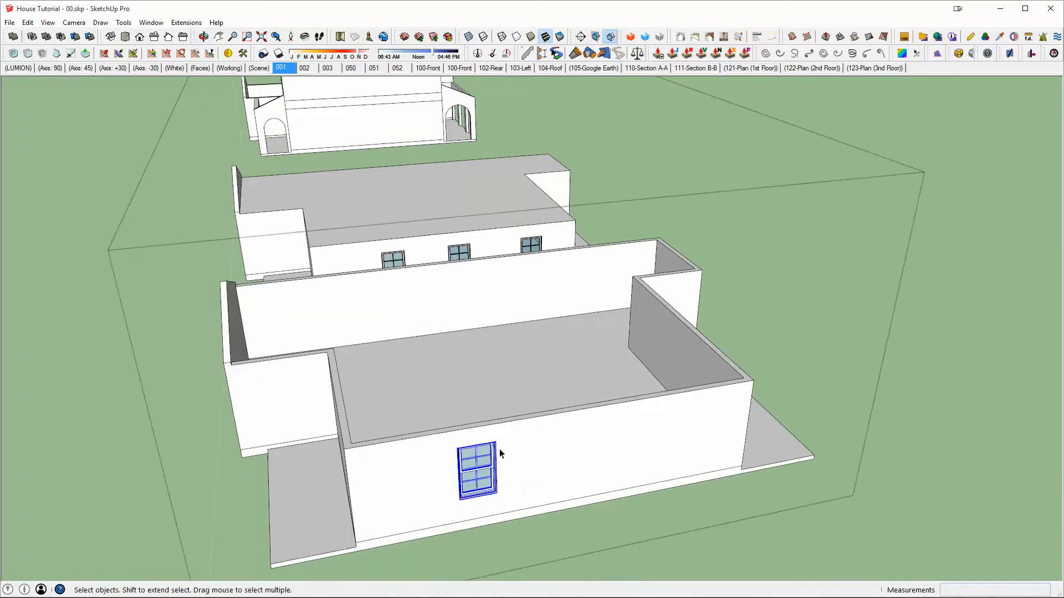
pyautogui.scroll(2, 487, 469)
pyautogui.press('m')
pyautogui.press('ctrl')
pyautogui.click(506, 439)
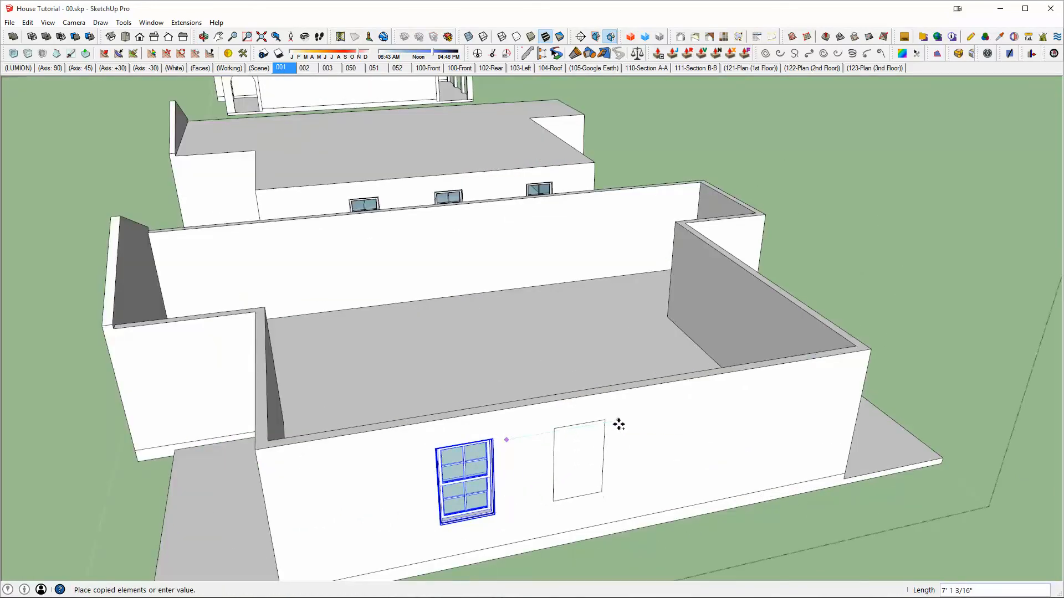
pyautogui.write('60')
pyautogui.press('Return')
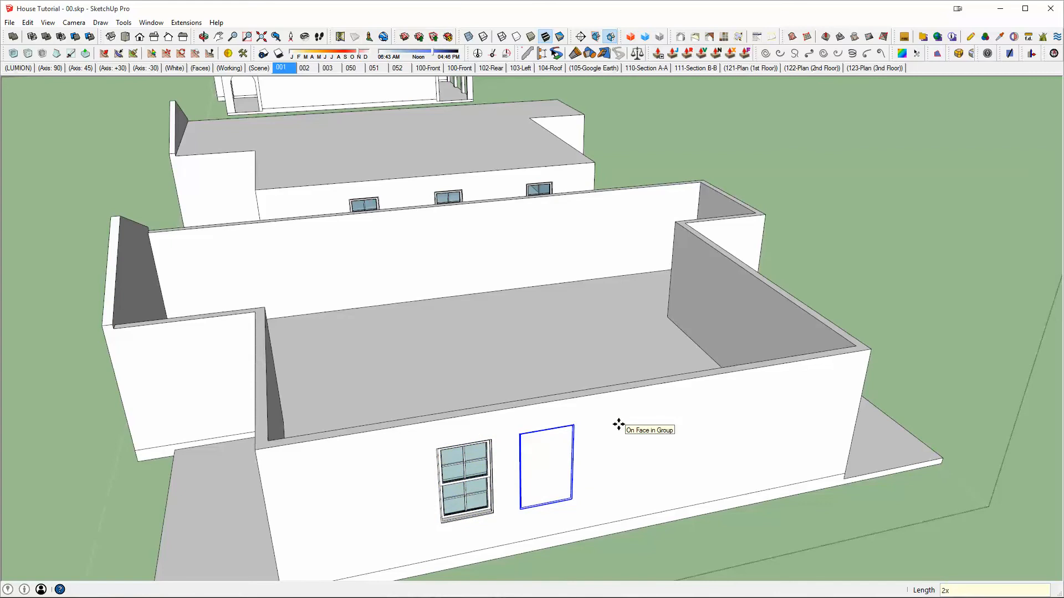
pyautogui.press('Return')
pyautogui.press('space')
# Within the open-topped copy's wall group, copy the window opening's geometry 60" along the wall as a 2x array
pyautogui.scroll(2, 601, 443)
pyautogui.doubleClick(422, 434)
pyautogui.moveTo(330, 418); pyautogui.dragTo(490, 579)
pyautogui.press('m')
pyautogui.press('ctrl')
pyautogui.click(488, 476)
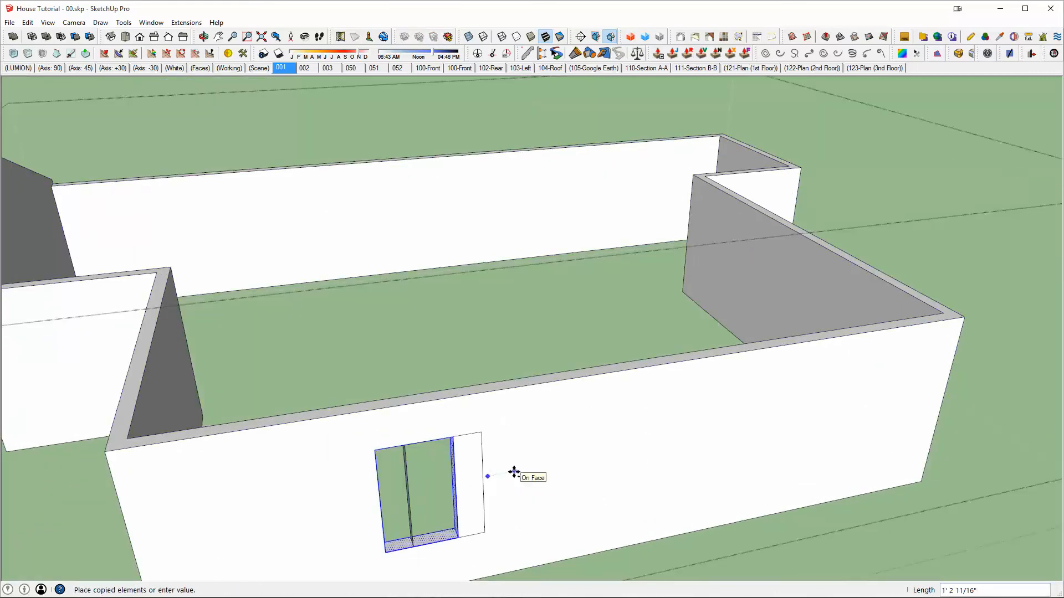
pyautogui.write('60')
pyautogui.press('Return')
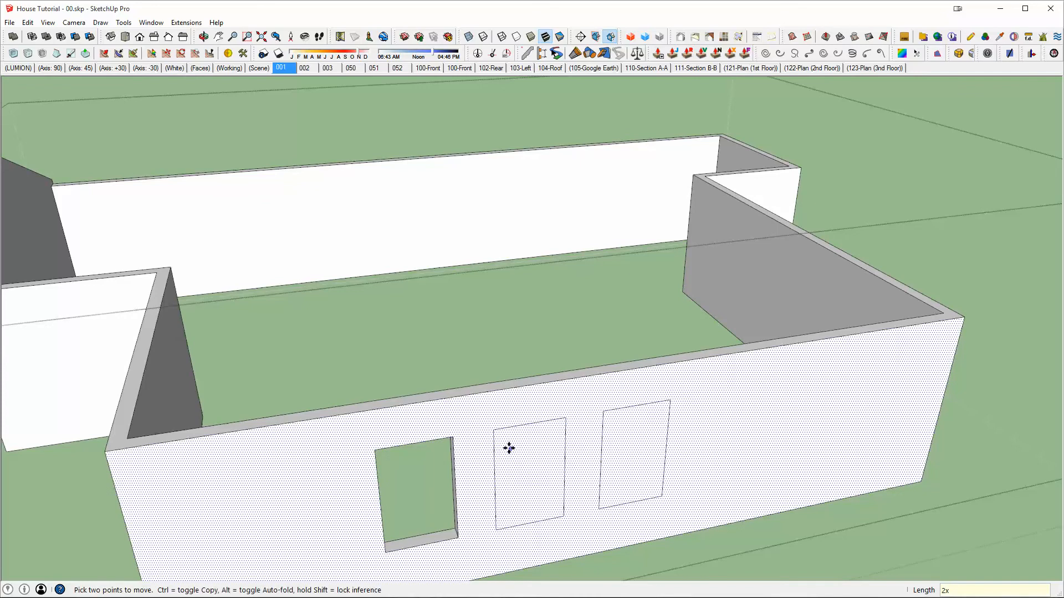
# Draw a line across the tops of the two copied opening outlines to form their faces, and erase the segment between them
pyautogui.press('l')
pyautogui.click(493, 430)
pyautogui.click(671, 400)
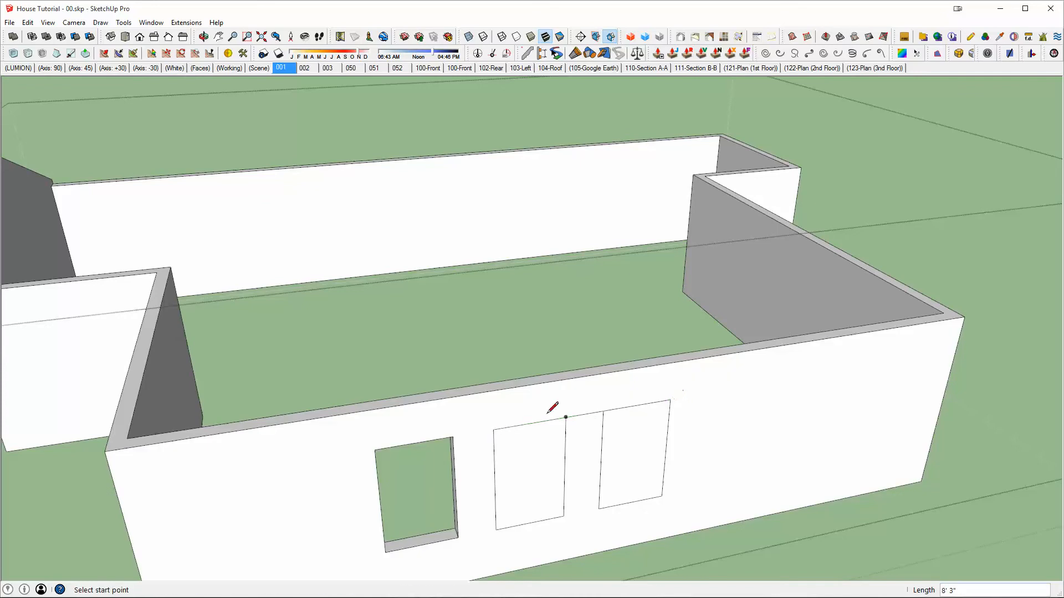
pyautogui.scroll(2, 548, 412)
pyautogui.press('e')
pyautogui.click(594, 419)
# Push the two new opening faces inward through the wall's thickness
pyautogui.moveTo(593, 433)
pyautogui.mouseDown(button='middle')
pyautogui.moveTo(591, 462)
pyautogui.moveTo(568, 489)
pyautogui.mouseUp(button='middle')
pyautogui.press('p')
pyautogui.moveTo(568, 487); pyautogui.dragTo(470, 391)
pyautogui.doubleClick(653, 451)
pyautogui.press('space')
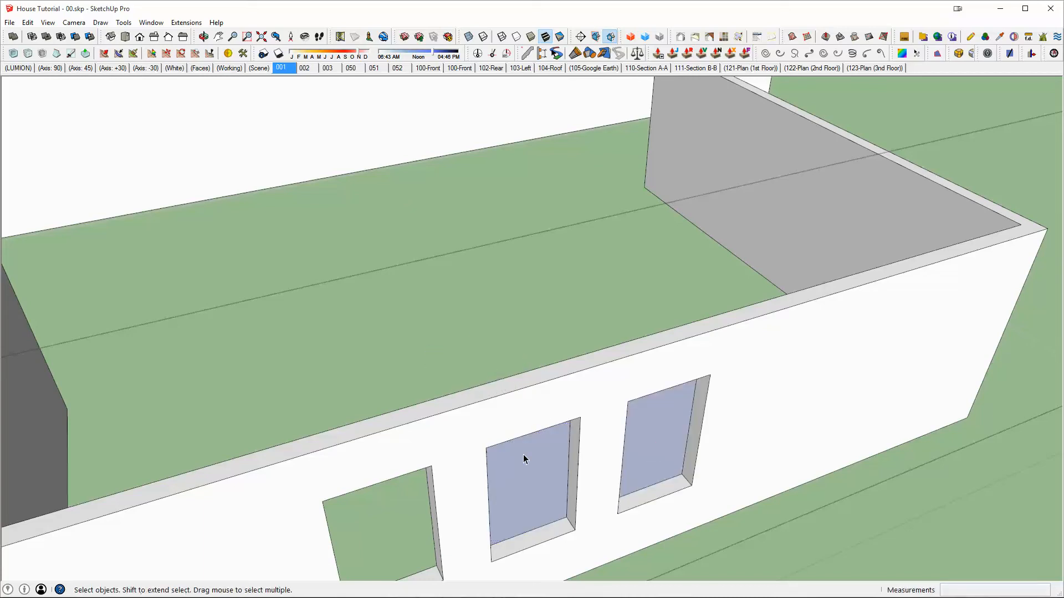
# Delete the faces left at the back of the two new openings and close the wall group
pyautogui.click(524, 458)
pyautogui.press('Delete')
pyautogui.click(667, 430)
pyautogui.press('Delete')
pyautogui.moveTo(667, 431); pyautogui.dragTo(794, 340, button='middle')
pyautogui.press('Escape')
pyautogui.scroll(-3, 696, 428)
pyautogui.scroll(-1, 660, 482)
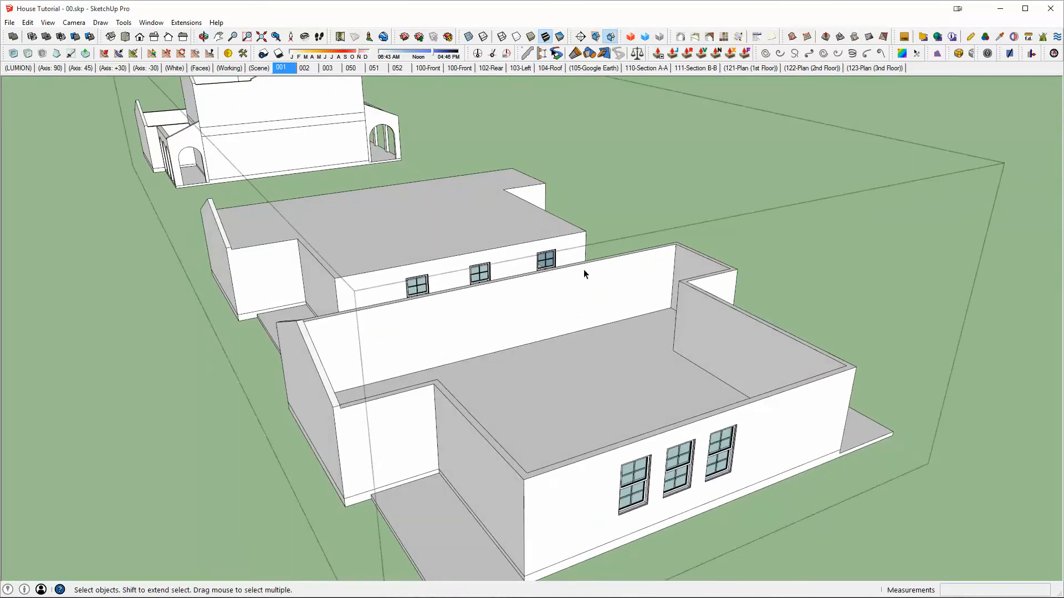
pyautogui.moveTo(659, 460); pyautogui.dragTo(630, 347, button='middle')
pyautogui.click(467, 290)
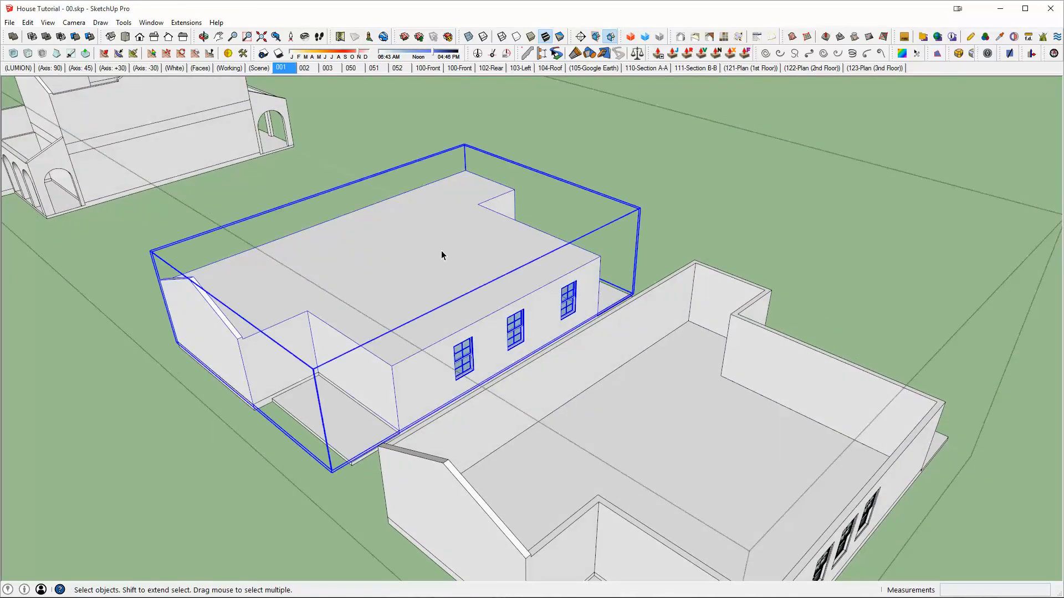
pyautogui.moveTo(441, 254); pyautogui.dragTo(484, 261, button='middle')
pyautogui.press('r')
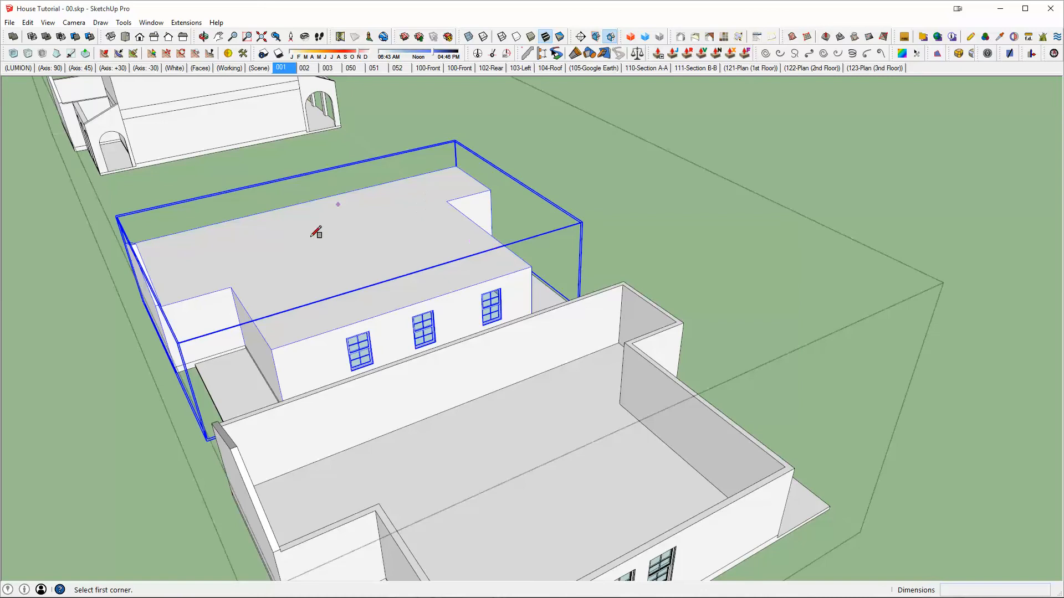
pyautogui.moveTo(376, 286); pyautogui.dragTo(491, 447, button='middle')
pyautogui.scroll(5, 651, 346)
pyautogui.press('space')
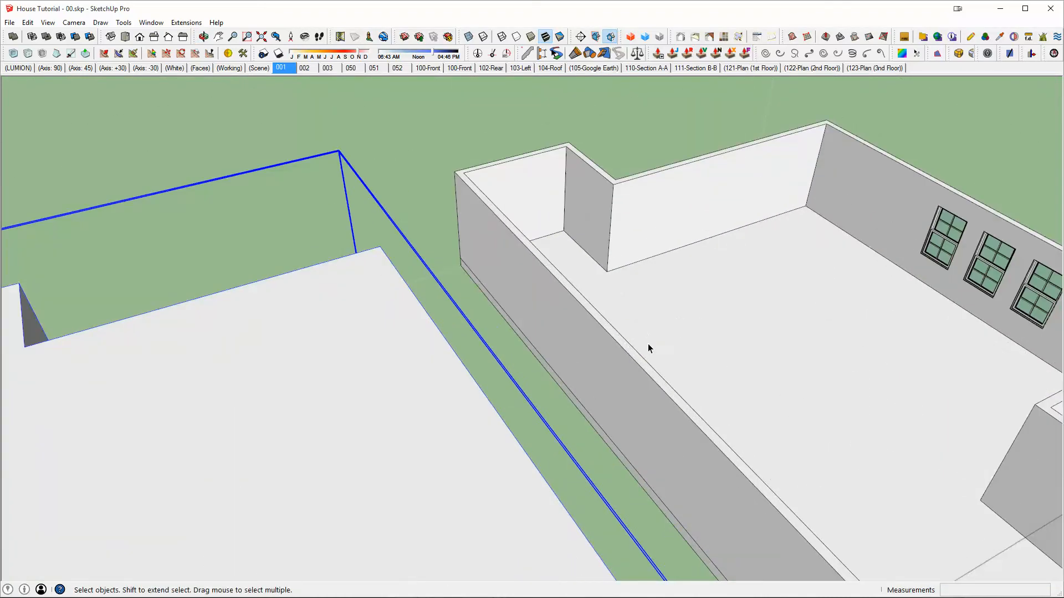
# Draw a rectangle on the open-topped copy's floor near the wall facing the closed copy
pyautogui.moveTo(710, 378); pyautogui.dragTo(444, 382, button='middle')
pyautogui.press('r')
pyautogui.click(444, 389)
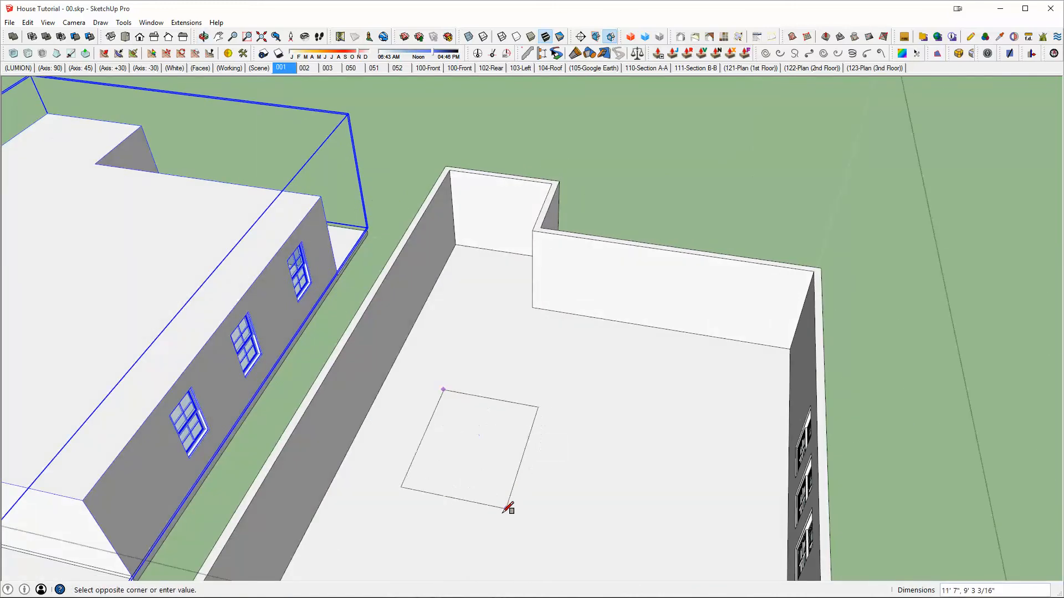
pyautogui.click(534, 547)
# Move the floor rectangle so its long side sits against the base of the inner wall facing the closed copy
pyautogui.press('space')
pyautogui.click(517, 460)
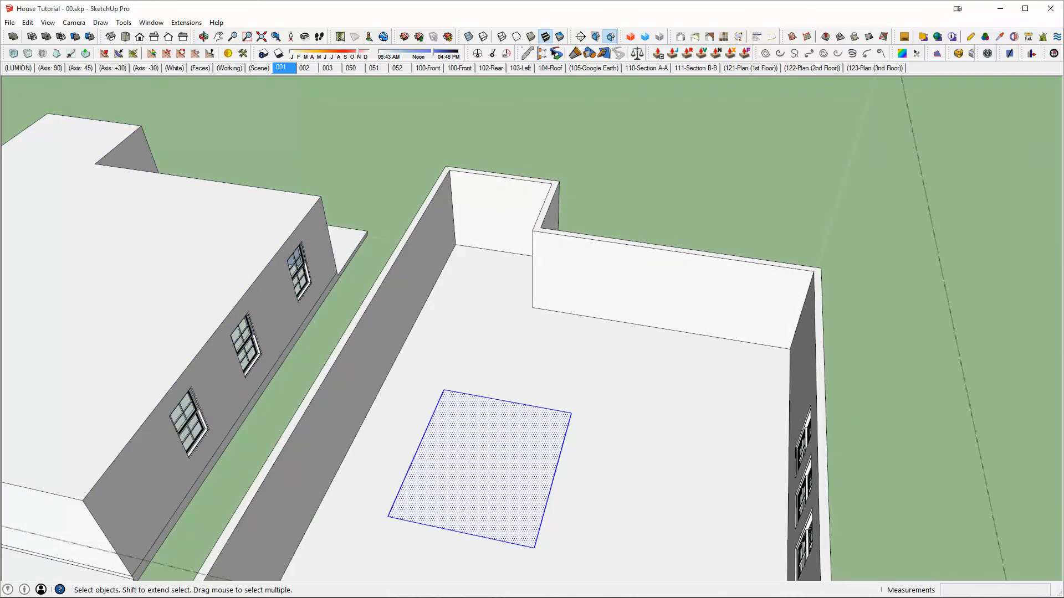
pyautogui.press('g')
pyautogui.moveTo(483, 473); pyautogui.dragTo(374, 492, button='middle')
pyautogui.press('m')
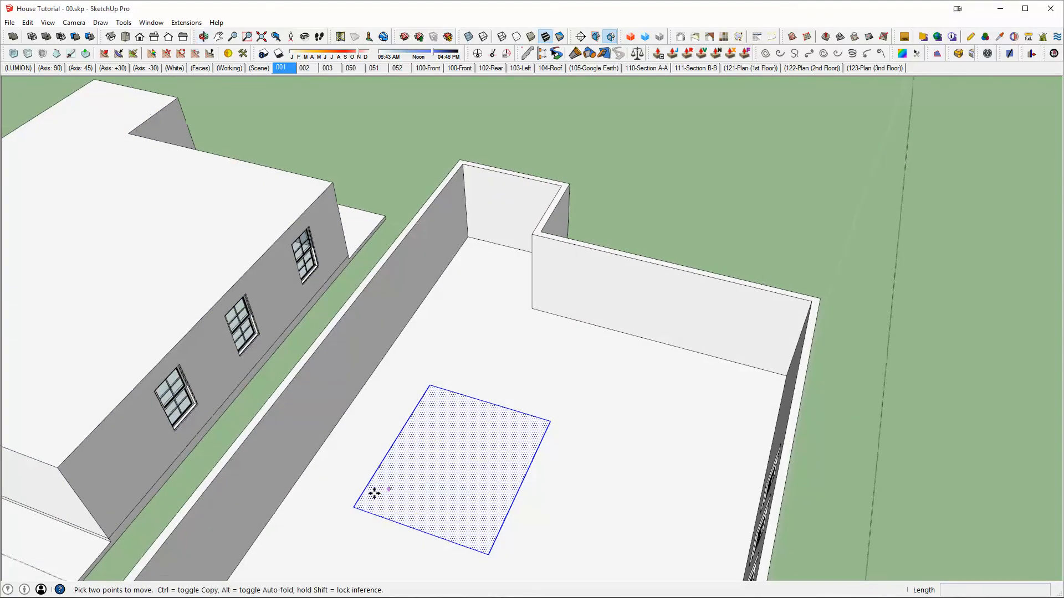
pyautogui.click(356, 504)
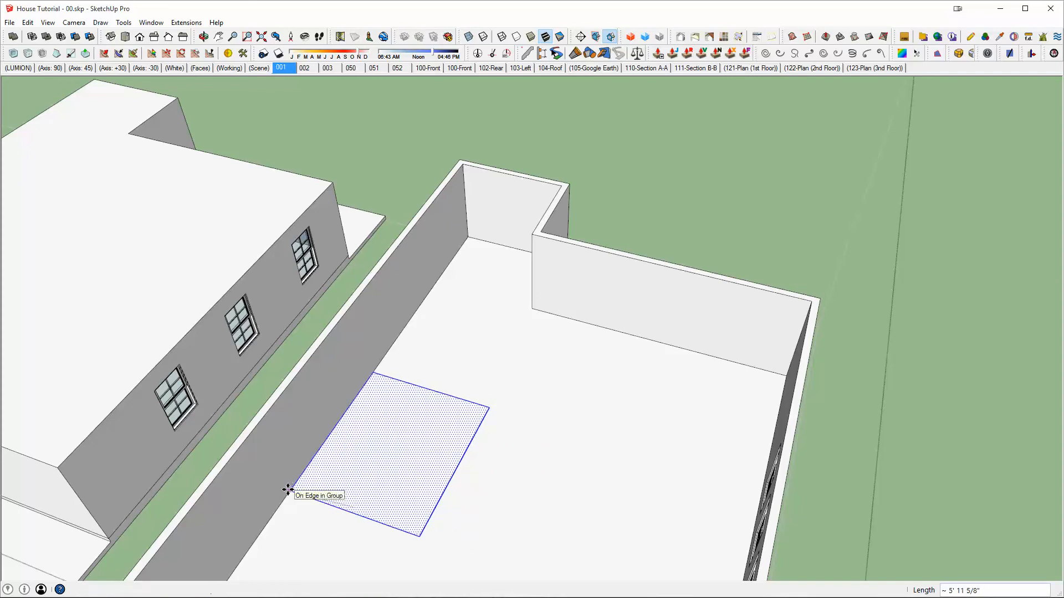
pyautogui.click(290, 491)
# Narrow the floor rectangle by moving its free long edge toward the wall
pyautogui.press('space')
pyautogui.click(447, 485)
pyautogui.press('m')
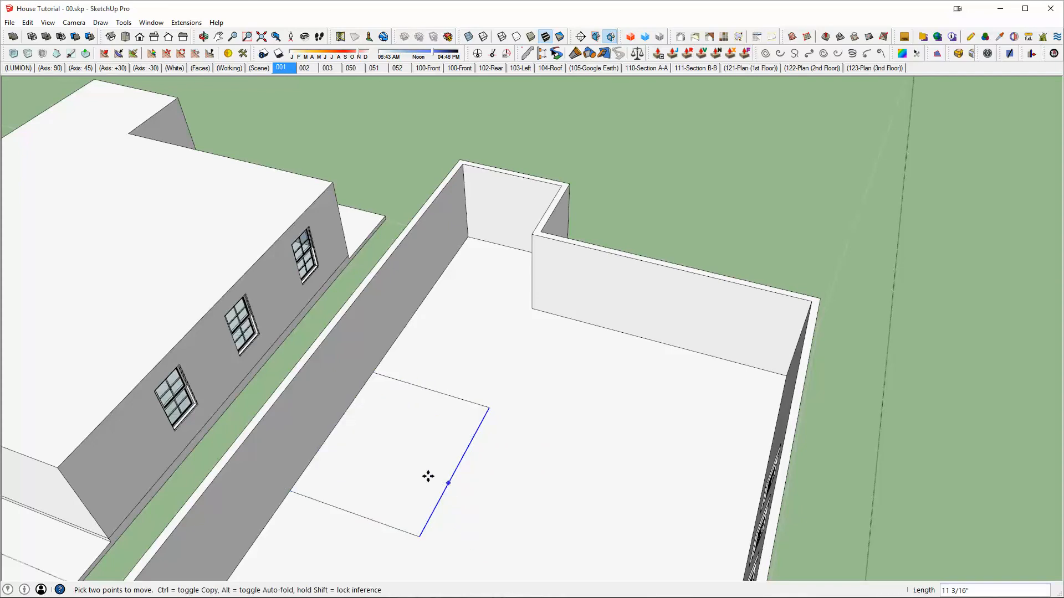
pyautogui.click(448, 483)
pyautogui.click(371, 458)
# Push/Pull the narrowed floor rectangle up to the top of the adjoining wall
pyautogui.moveTo(373, 456); pyautogui.dragTo(663, 444, button='middle')
pyautogui.doubleClick(678, 450)
pyautogui.press('p')
pyautogui.click(678, 450)
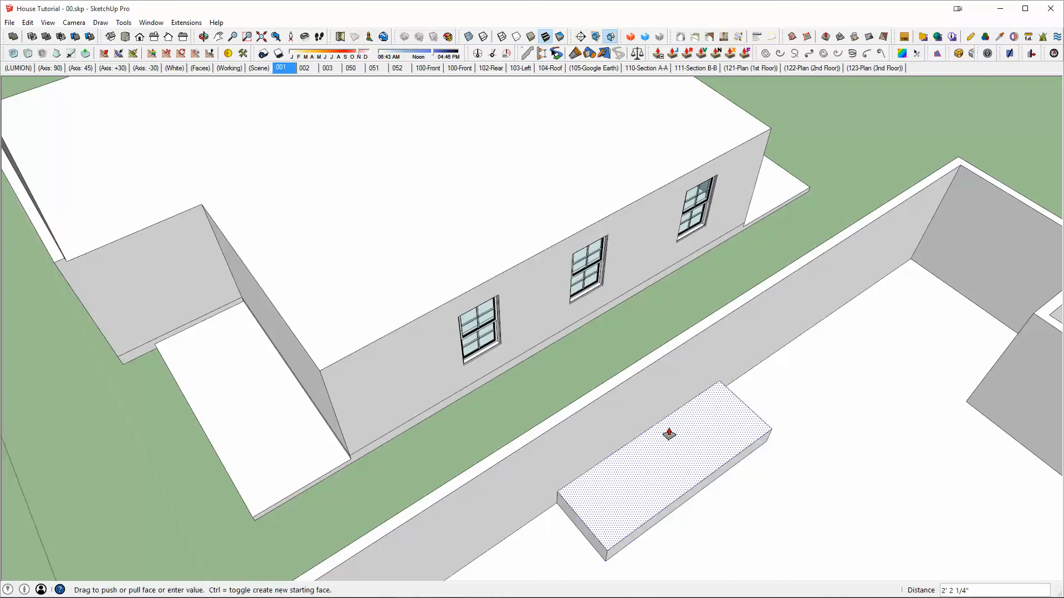
pyautogui.click(580, 418)
pyautogui.press('space')
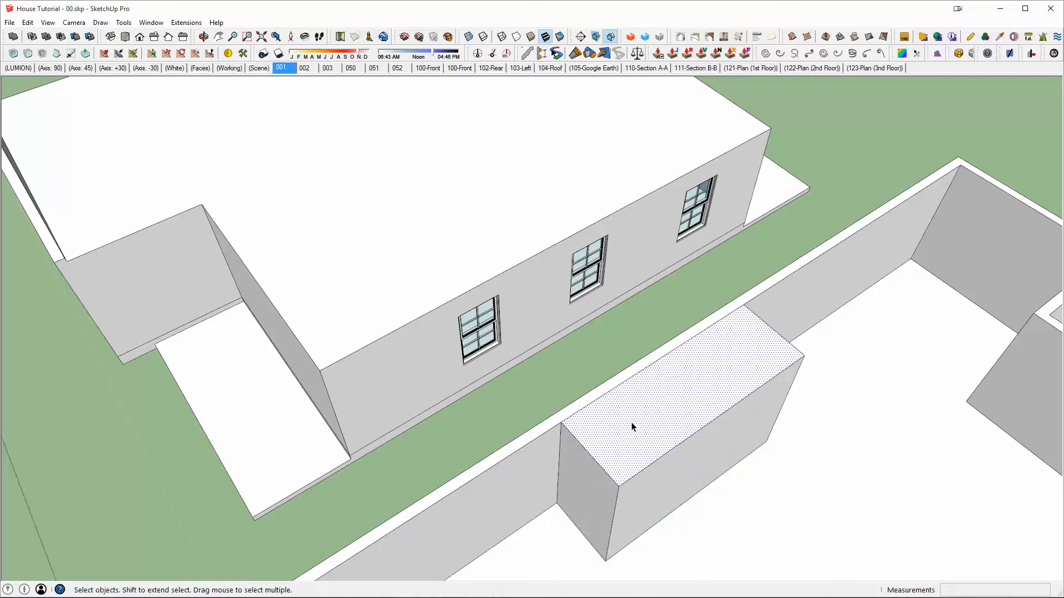
# Move the whole box about 1' 1 5/8" outward so it passes through the open-topped copy's wall
pyautogui.moveTo(631, 422); pyautogui.dragTo(710, 401, button='middle')
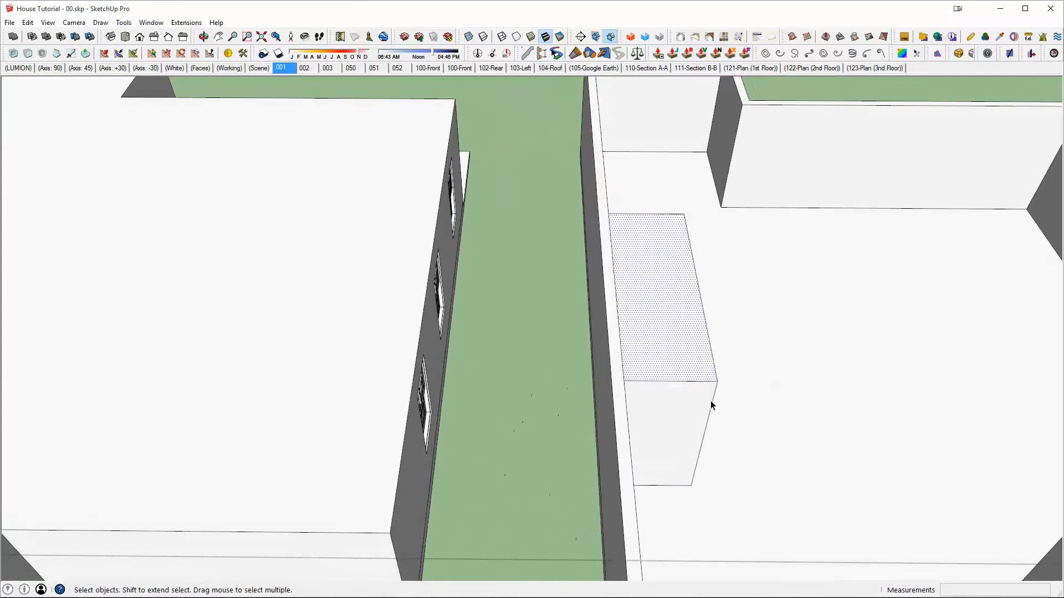
pyautogui.tripleClick(682, 402)
pyautogui.press('m')
pyautogui.moveTo(669, 404); pyautogui.dragTo(653, 402)
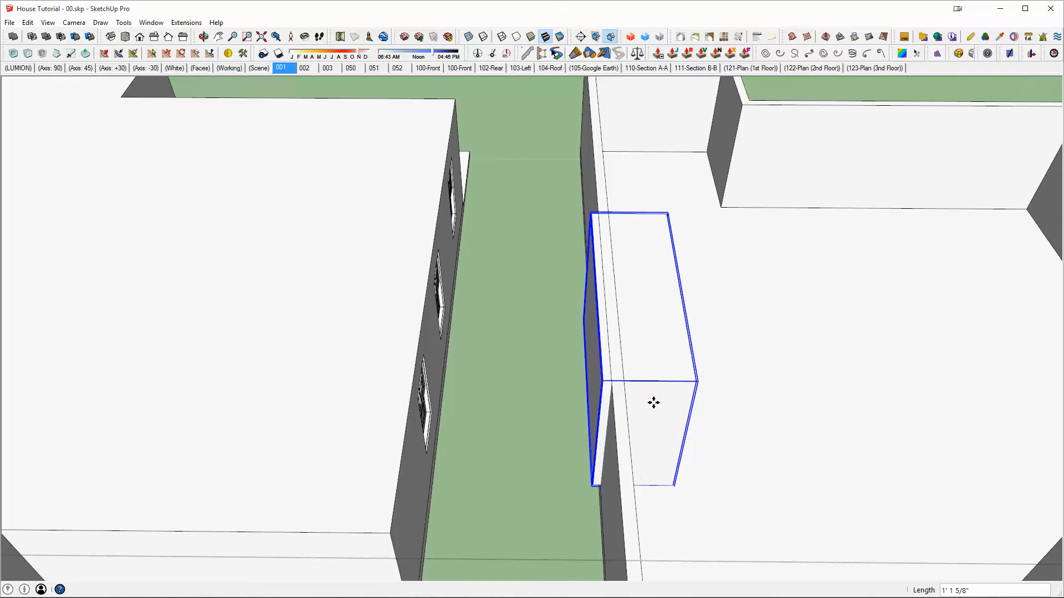
# Subtract the box from the open-topped walls with the solid Subtract tool to cut an opening
pyautogui.press('space')
pyautogui.hotkey('alt', 's')
pyautogui.click(624, 441)
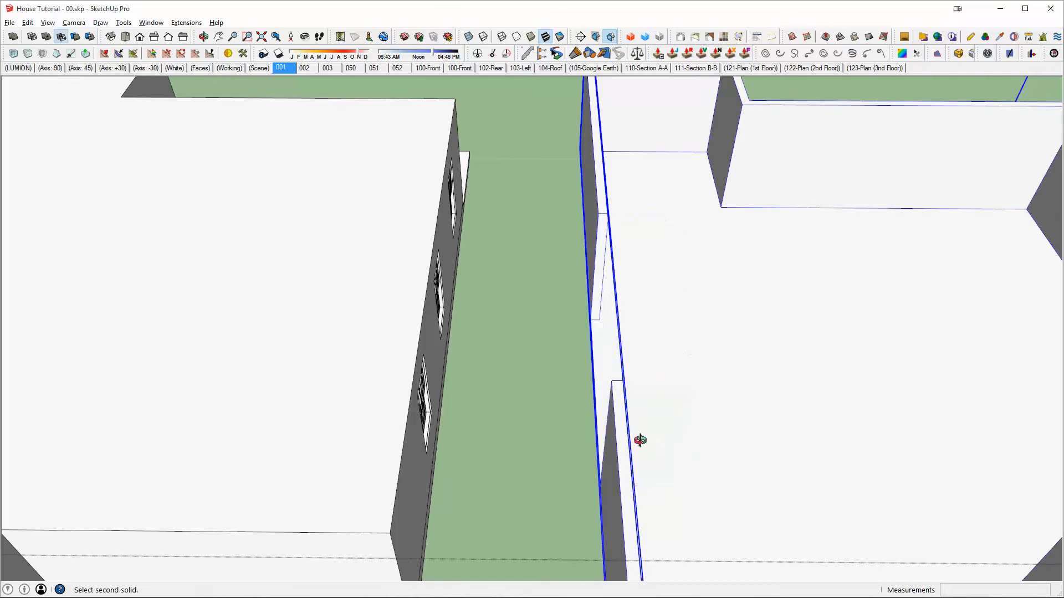
# Draw a rectangle on the closed copy's flat top along the long edge opposite its windows
pyautogui.moveTo(636, 439); pyautogui.dragTo(887, 277, button='middle')
pyautogui.scroll(3, 781, 345)
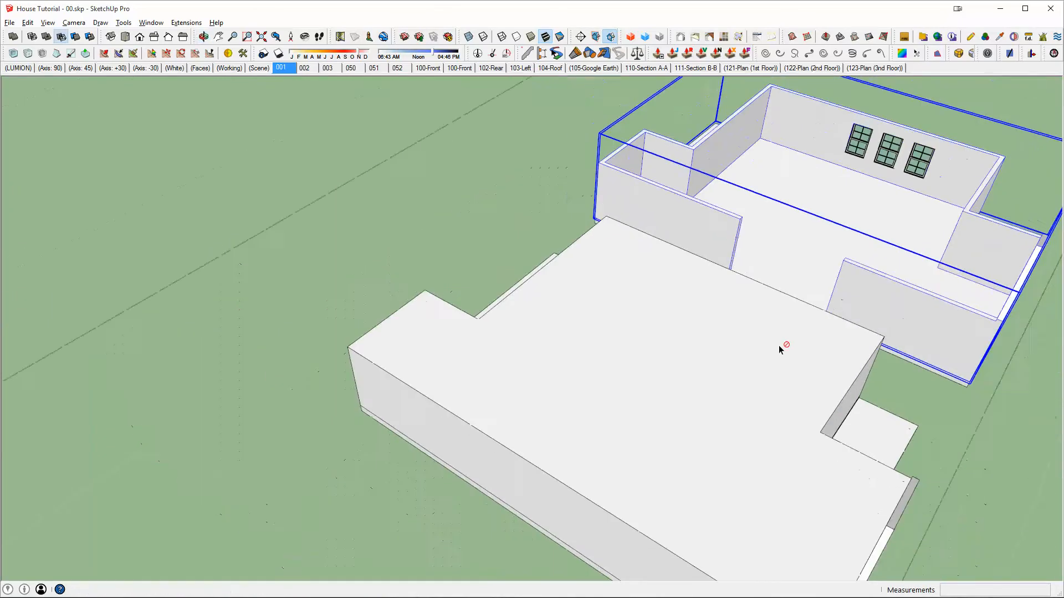
pyautogui.moveTo(779, 344); pyautogui.dragTo(637, 327, button='middle')
pyautogui.press('space')
pyautogui.click(586, 407)
pyautogui.press('r')
pyautogui.click(529, 390)
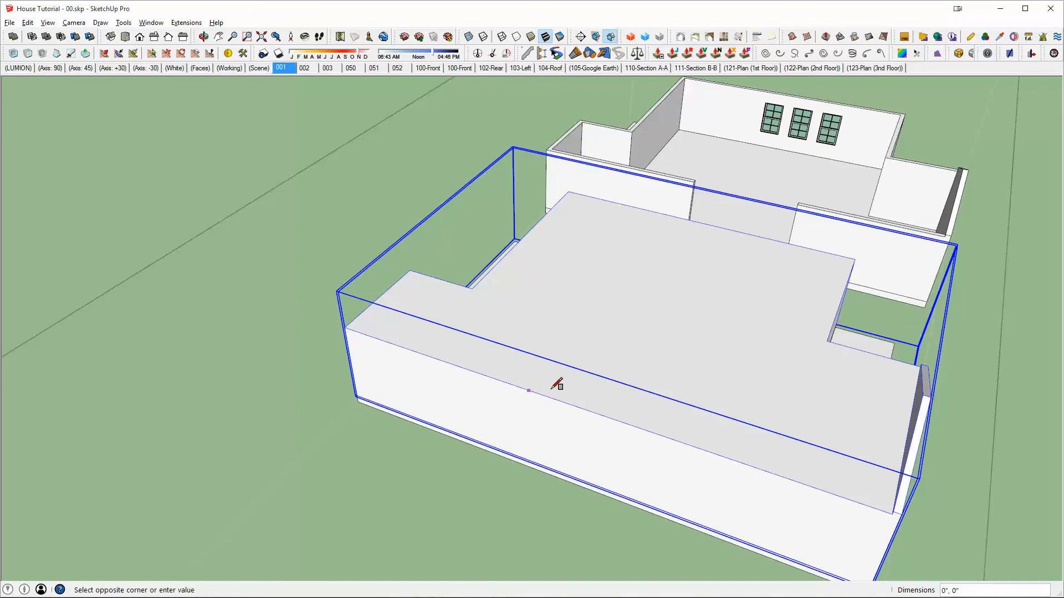
pyautogui.click(702, 407)
pyautogui.press('space')
pyautogui.click(655, 422)
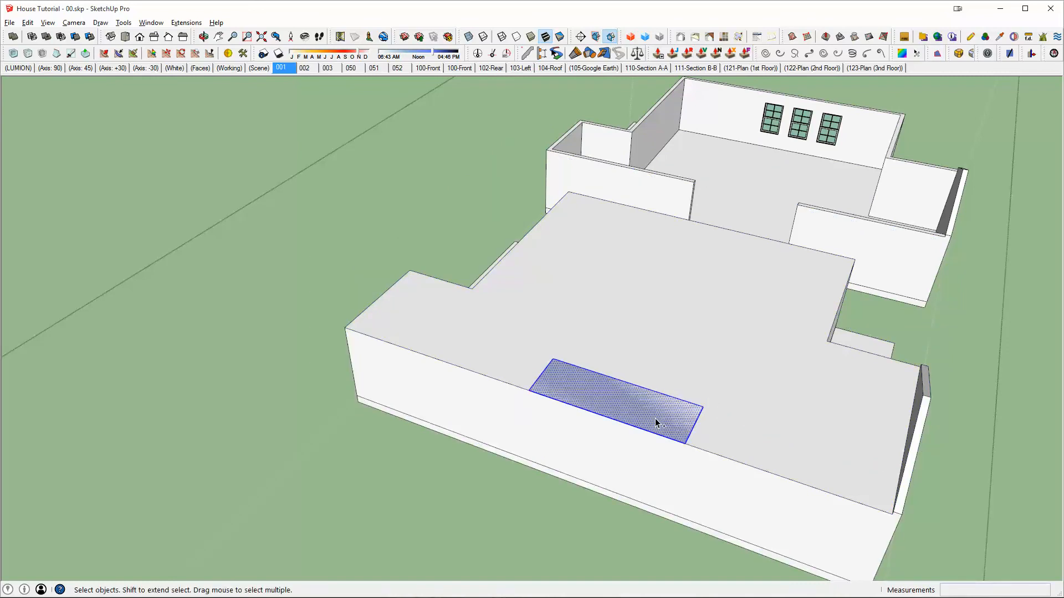
# Group the rectangle on the closed copy and Push/Pull it into a box that straddles the outer wall
pyautogui.hotkey('ctrl', 'g')
pyautogui.doubleClick(654, 418)
pyautogui.press('p')
pyautogui.moveTo(633, 400); pyautogui.dragTo(598, 434)
pyautogui.press('space')
pyautogui.press('Escape')
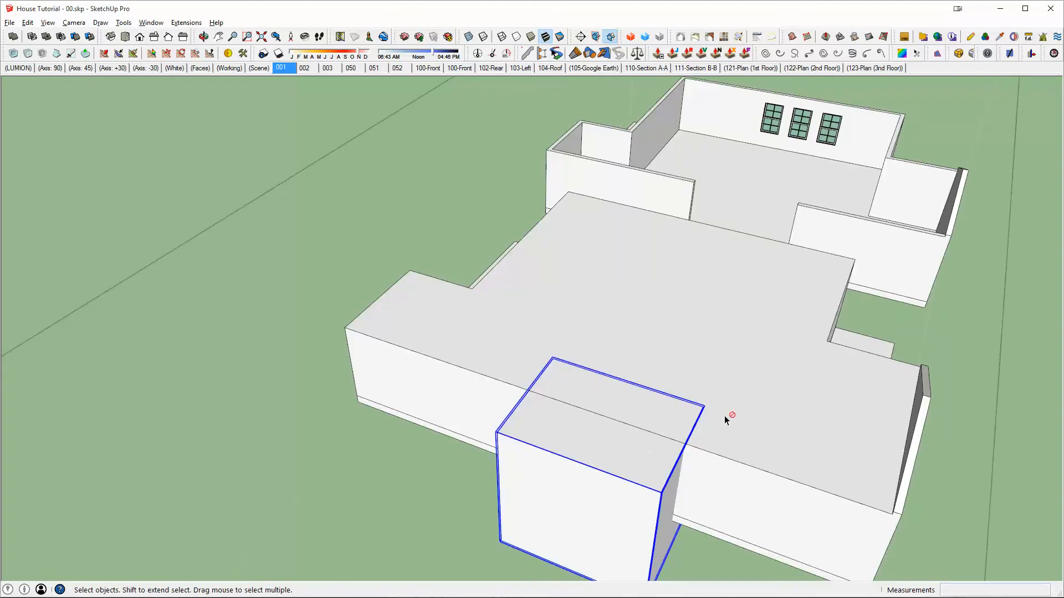
# Isolate the closed copy's walls and select all their connected geometry to examine how the solid is built
pyautogui.moveTo(755, 283); pyautogui.dragTo(247, 355, button='middle')
pyautogui.click(372, 205)
pyautogui.hotkey('shift', 'i')
pyautogui.scroll(3, 332, 249)
pyautogui.moveTo(343, 288); pyautogui.dragTo(441, 422, button='middle')
pyautogui.moveTo(656, 265); pyautogui.dragTo(478, 313, button='middle')
pyautogui.press('space')
pyautogui.tripleClick(440, 311)
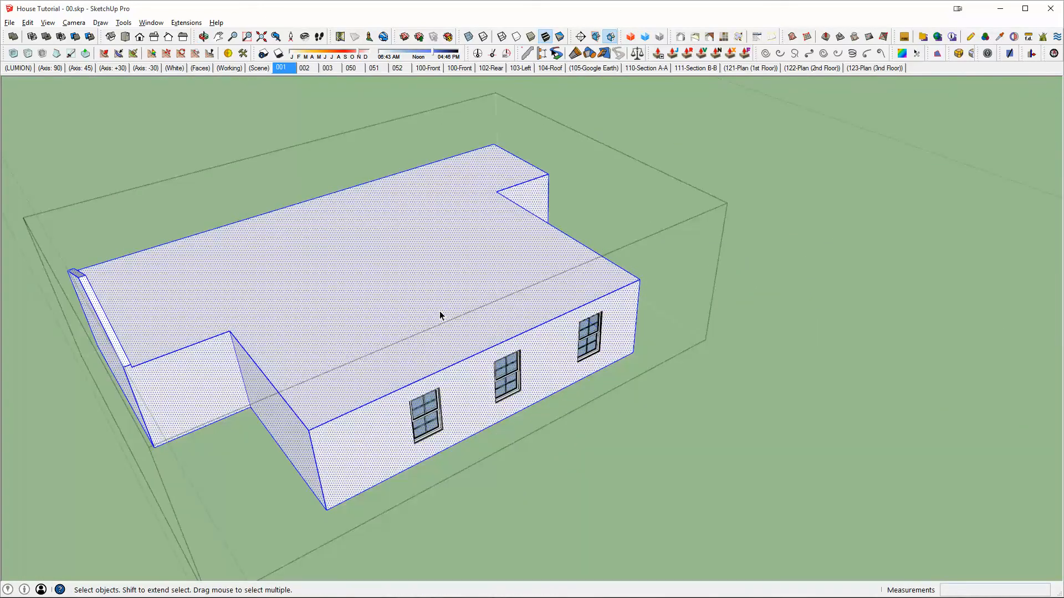
pyautogui.press('Escape')
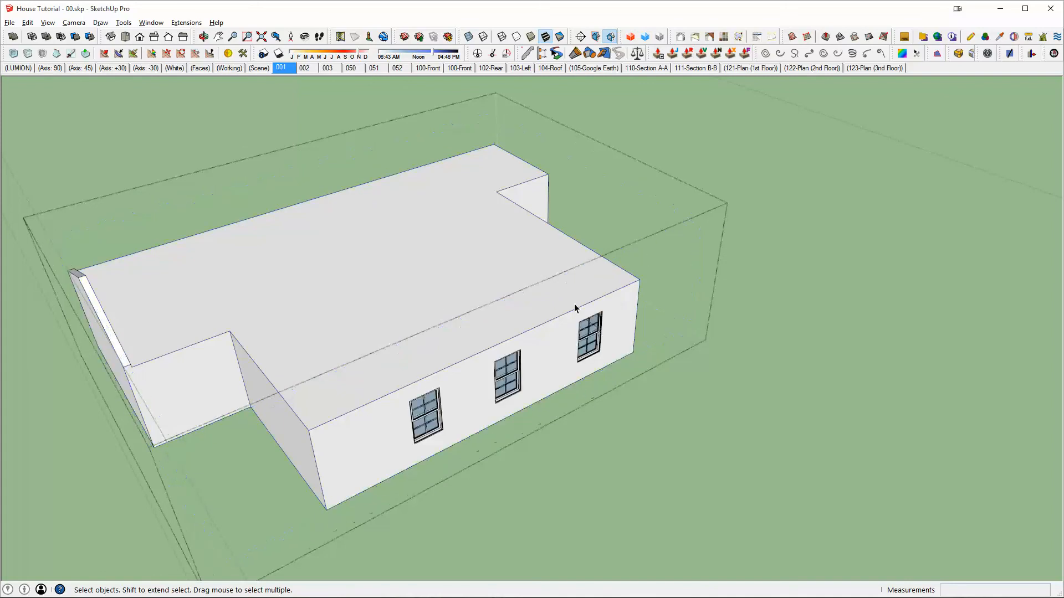
# Examine the closed and open-topped copies side by side, comparing the box on the closed one with the cut wall
pyautogui.moveTo(574, 306); pyautogui.dragTo(627, 367, button='middle')
pyautogui.scroll(-2, 622, 402)
pyautogui.scroll(5, 605, 337)
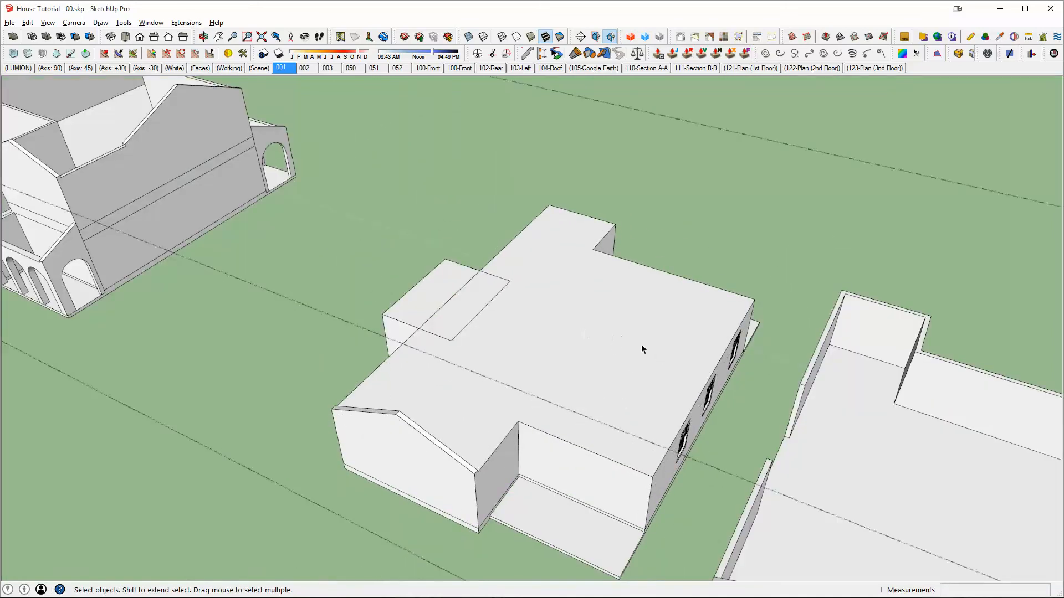
pyautogui.moveTo(679, 339); pyautogui.dragTo(501, 258, button='middle')
pyautogui.scroll(-1, 675, 273)
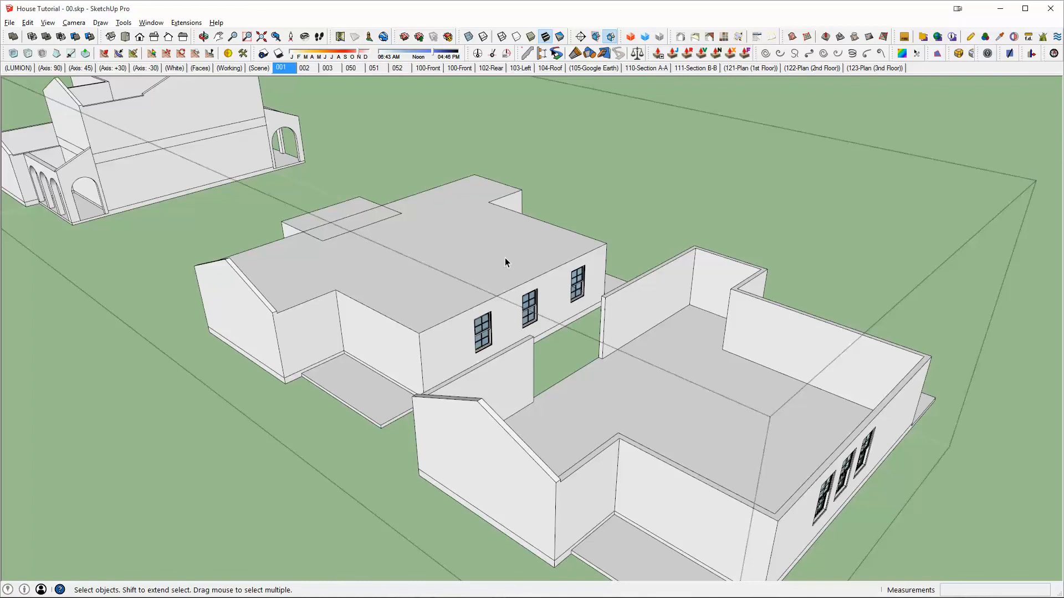
pyautogui.scroll(-2, 504, 258)
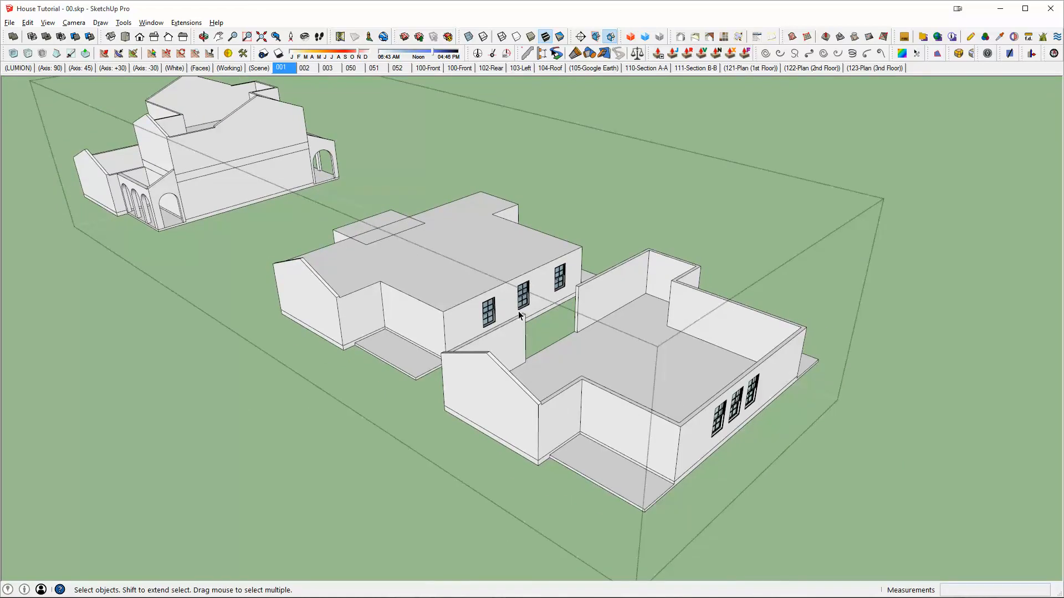
pyautogui.moveTo(516, 317); pyautogui.dragTo(507, 348, button='middle')
pyautogui.moveTo(584, 356); pyautogui.dragTo(596, 437, button='middle')
# Paste a window onto the open-topped copy's outer wall beside the row of three windows
pyautogui.click(681, 480)
pyautogui.scroll(3, 709, 442)
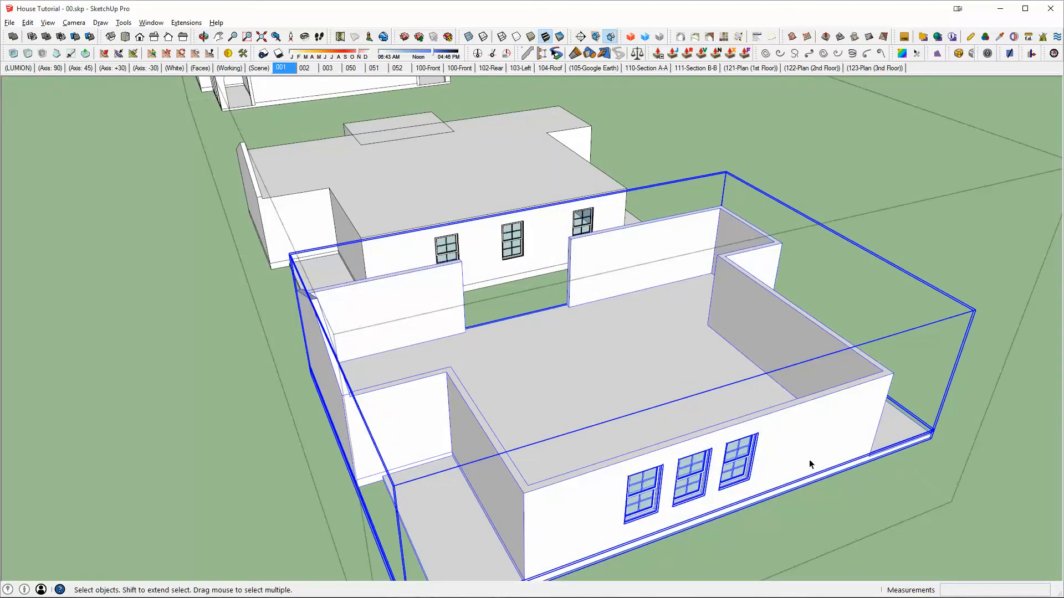
pyautogui.hotkey('ctrl', 'v')
pyautogui.click(781, 468)
pyautogui.scroll(3, 822, 437)
pyautogui.moveTo(821, 437); pyautogui.dragTo(717, 392, button='middle')
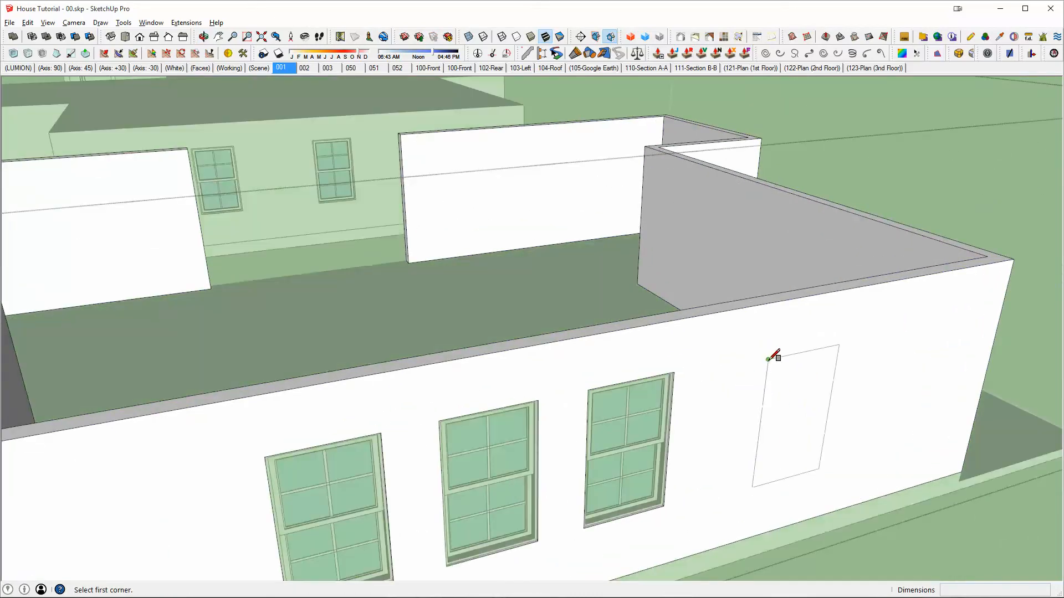
# Trace the new window's outline with a rectangle and Push/Pull it through the wall to cut its opening
pyautogui.click(768, 360)
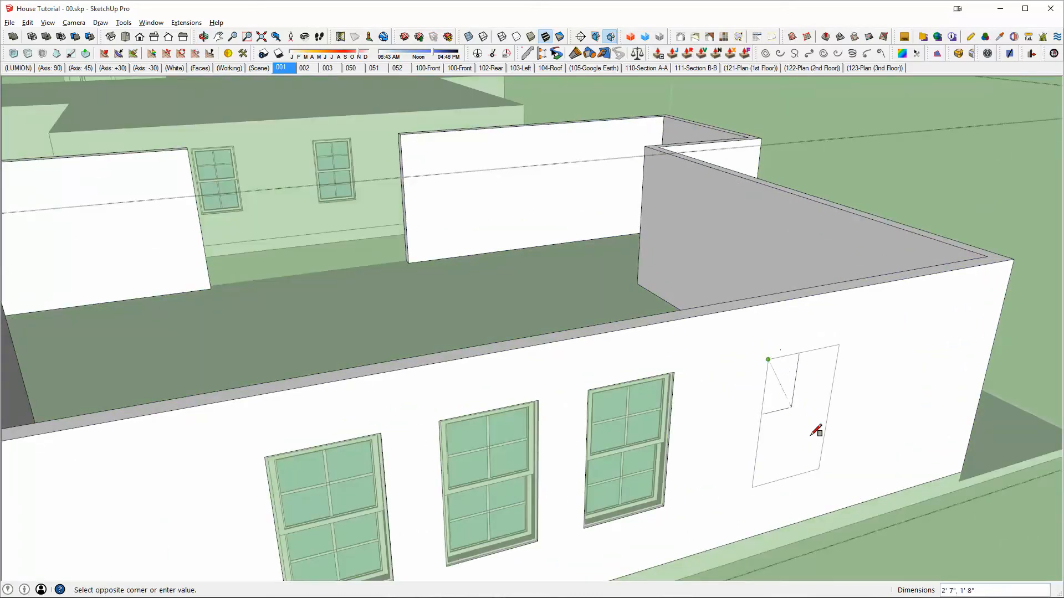
pyautogui.click(819, 469)
pyautogui.moveTo(819, 469); pyautogui.dragTo(852, 556, button='middle')
pyautogui.press('p')
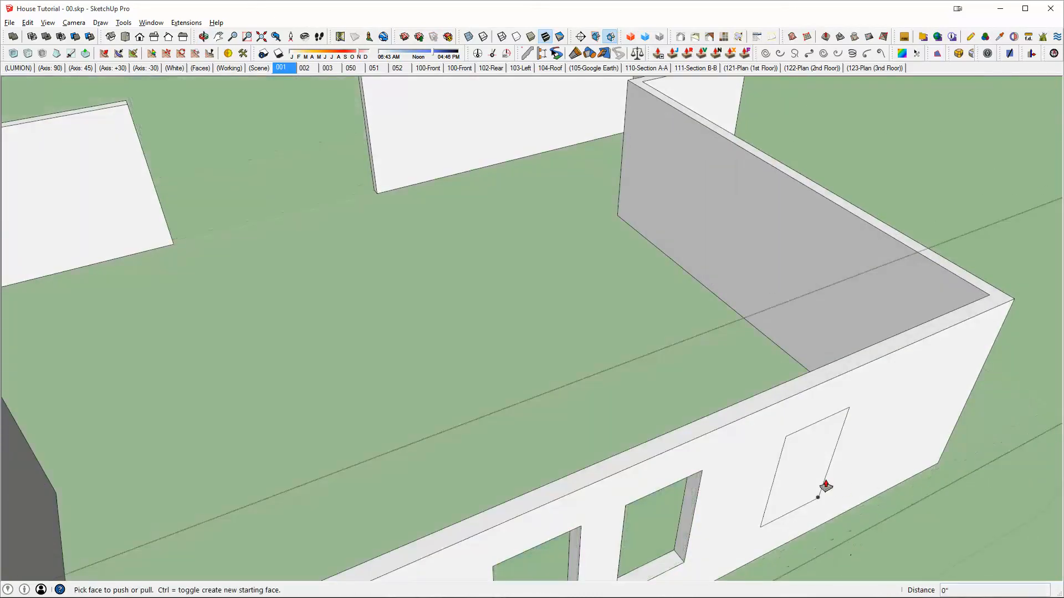
pyautogui.click(807, 446)
pyautogui.click(738, 410)
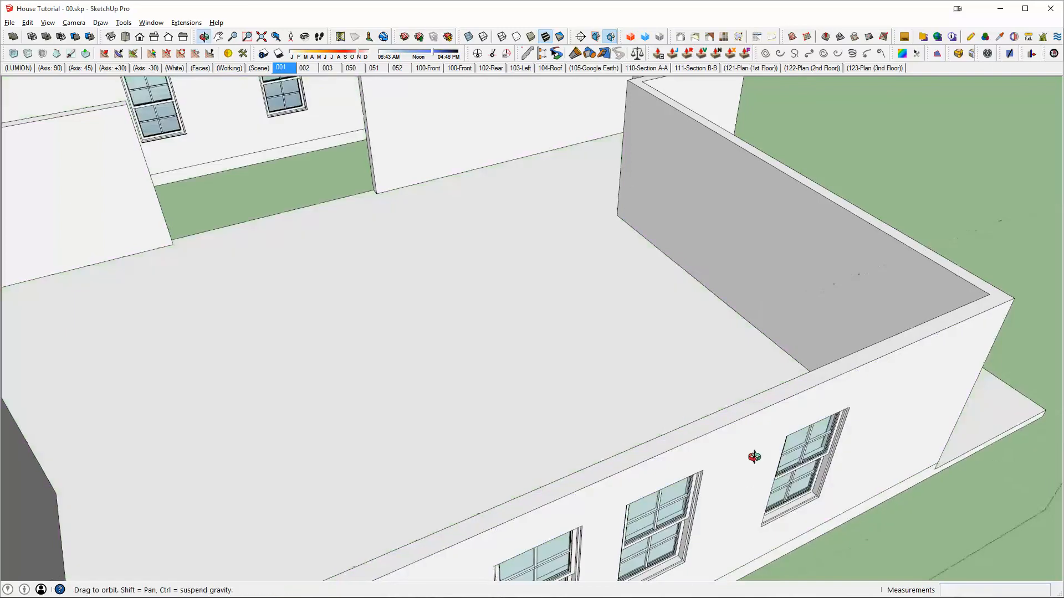
# Compare the window walls and interiors of the open-topped and closed copies from several distances and angles
pyautogui.moveTo(750, 451); pyautogui.dragTo(655, 374, button='middle')
pyautogui.scroll(-4, 717, 343)
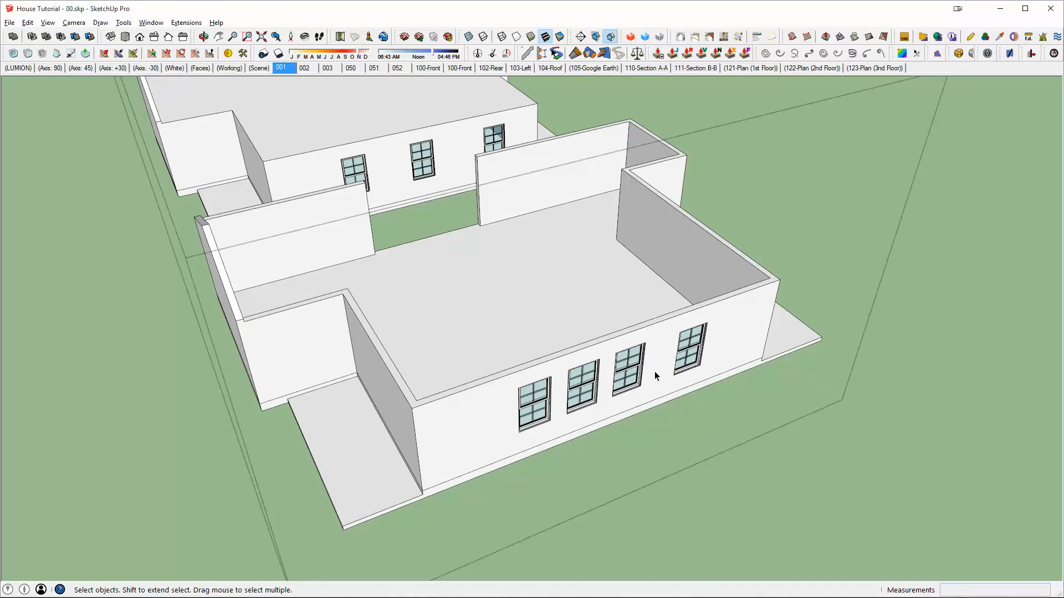
pyautogui.moveTo(652, 372); pyautogui.dragTo(761, 400, button='middle')
pyautogui.scroll(-4, 689, 379)
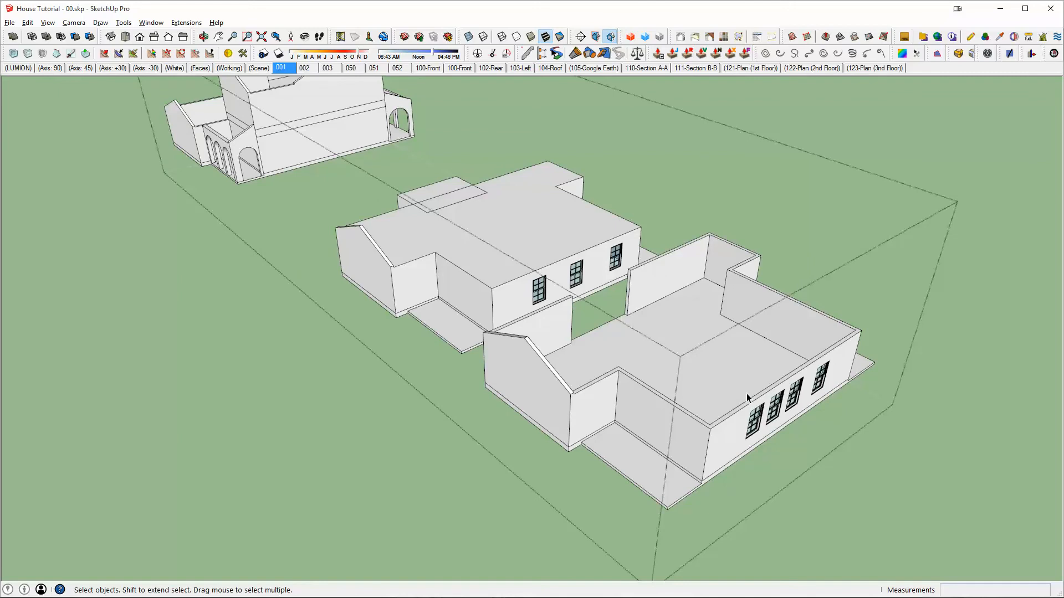
pyautogui.scroll(5, 521, 216)
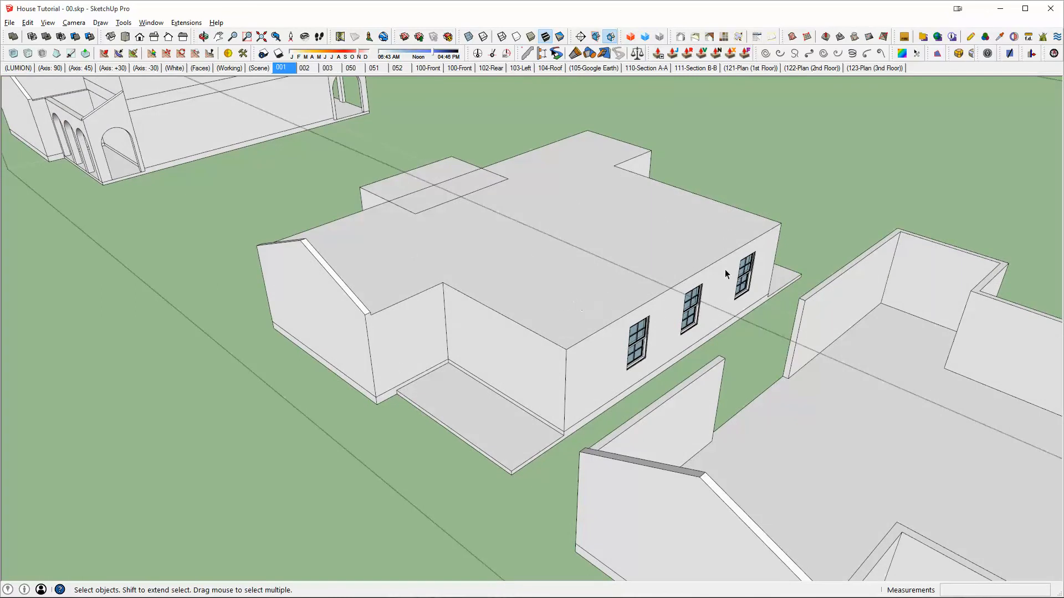
pyautogui.scroll(-4, 628, 325)
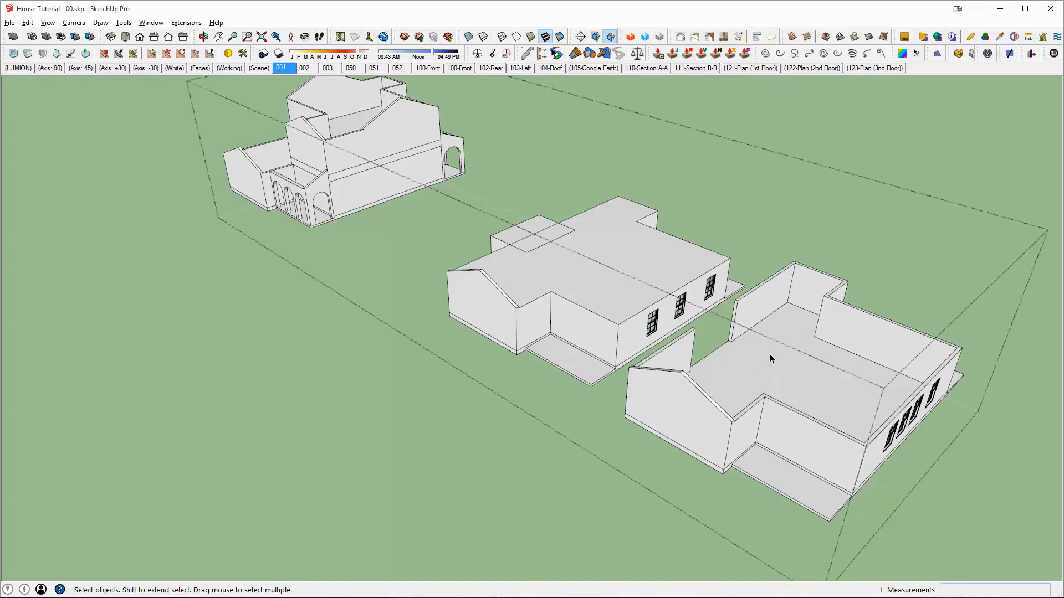
pyautogui.moveTo(769, 354); pyautogui.dragTo(624, 441, button='middle')
pyautogui.scroll(3, 667, 410)
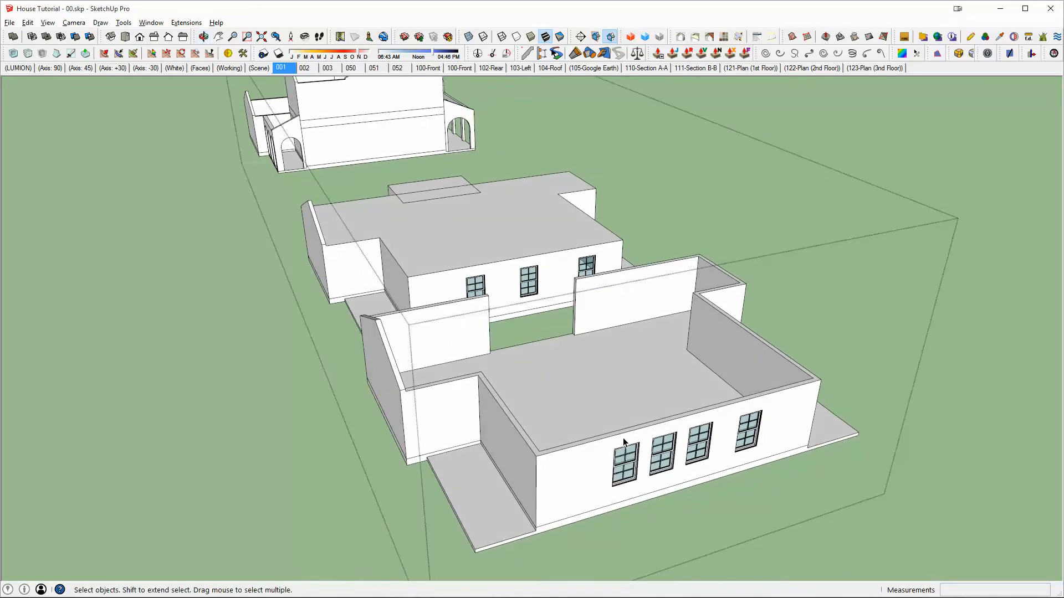